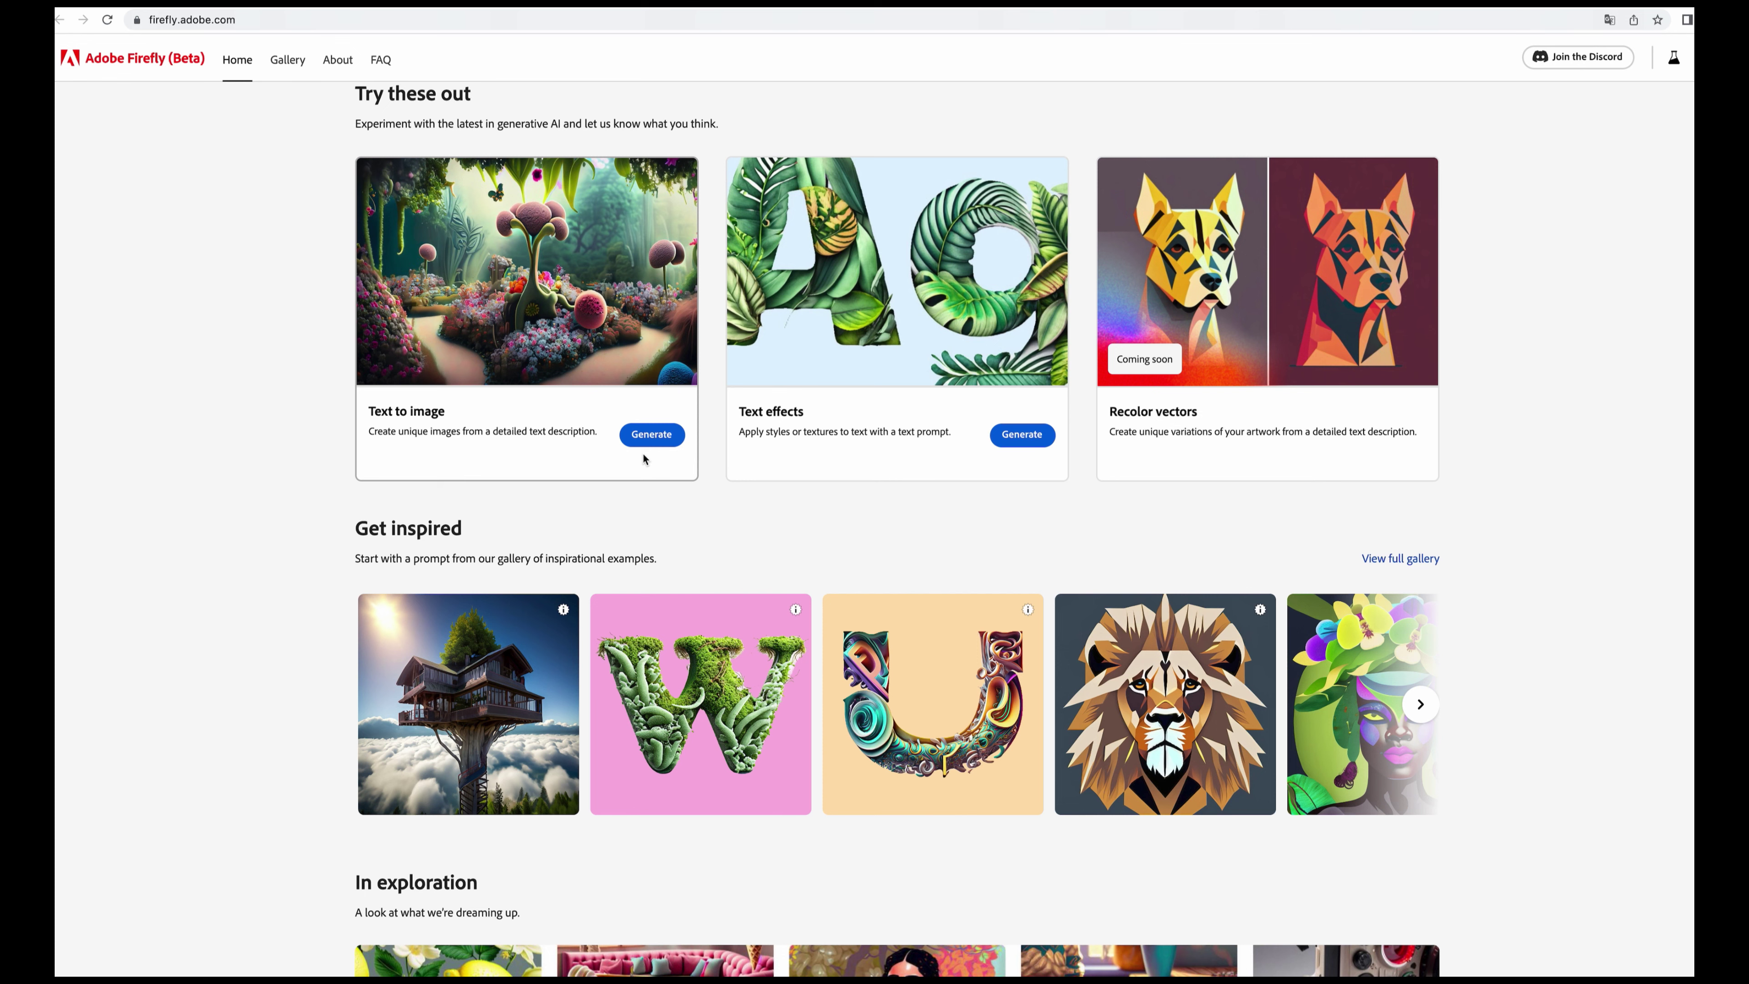
- Look through the home page's features to try, inspiration gallery and in-exploration tools such as Inpainting, Extend image and Text to vector
scroll(964, 458, up, 1)
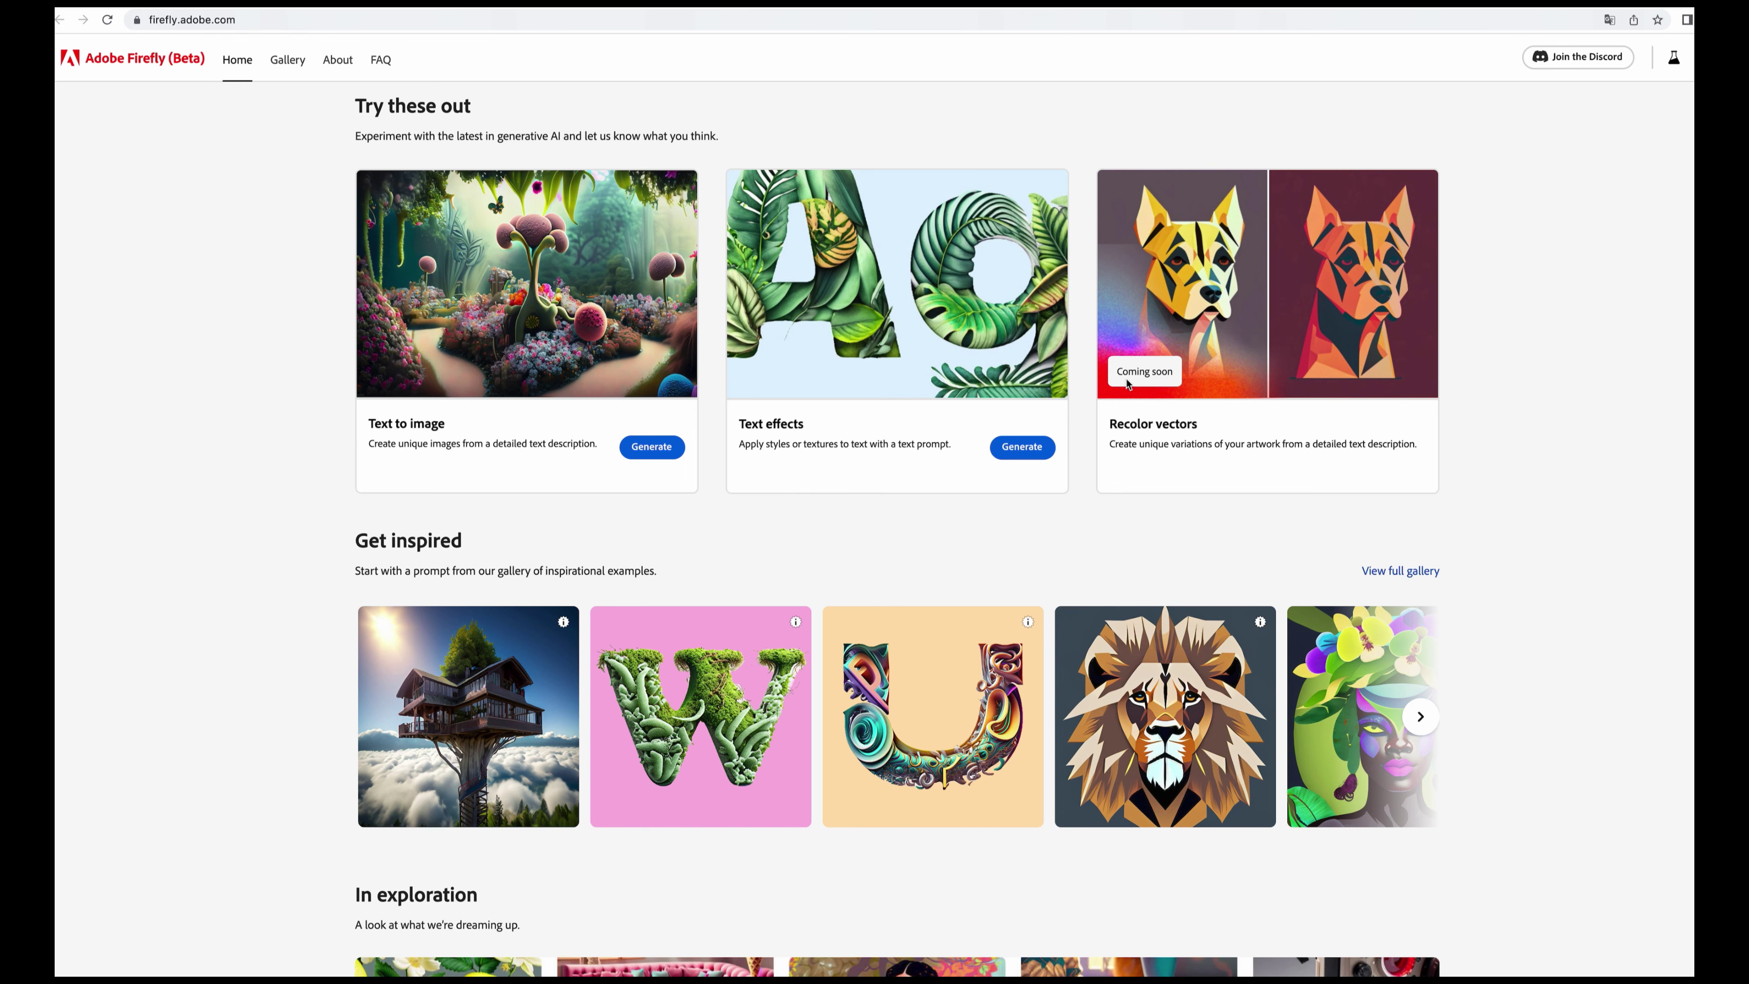
scroll(1127, 383, down, 15)
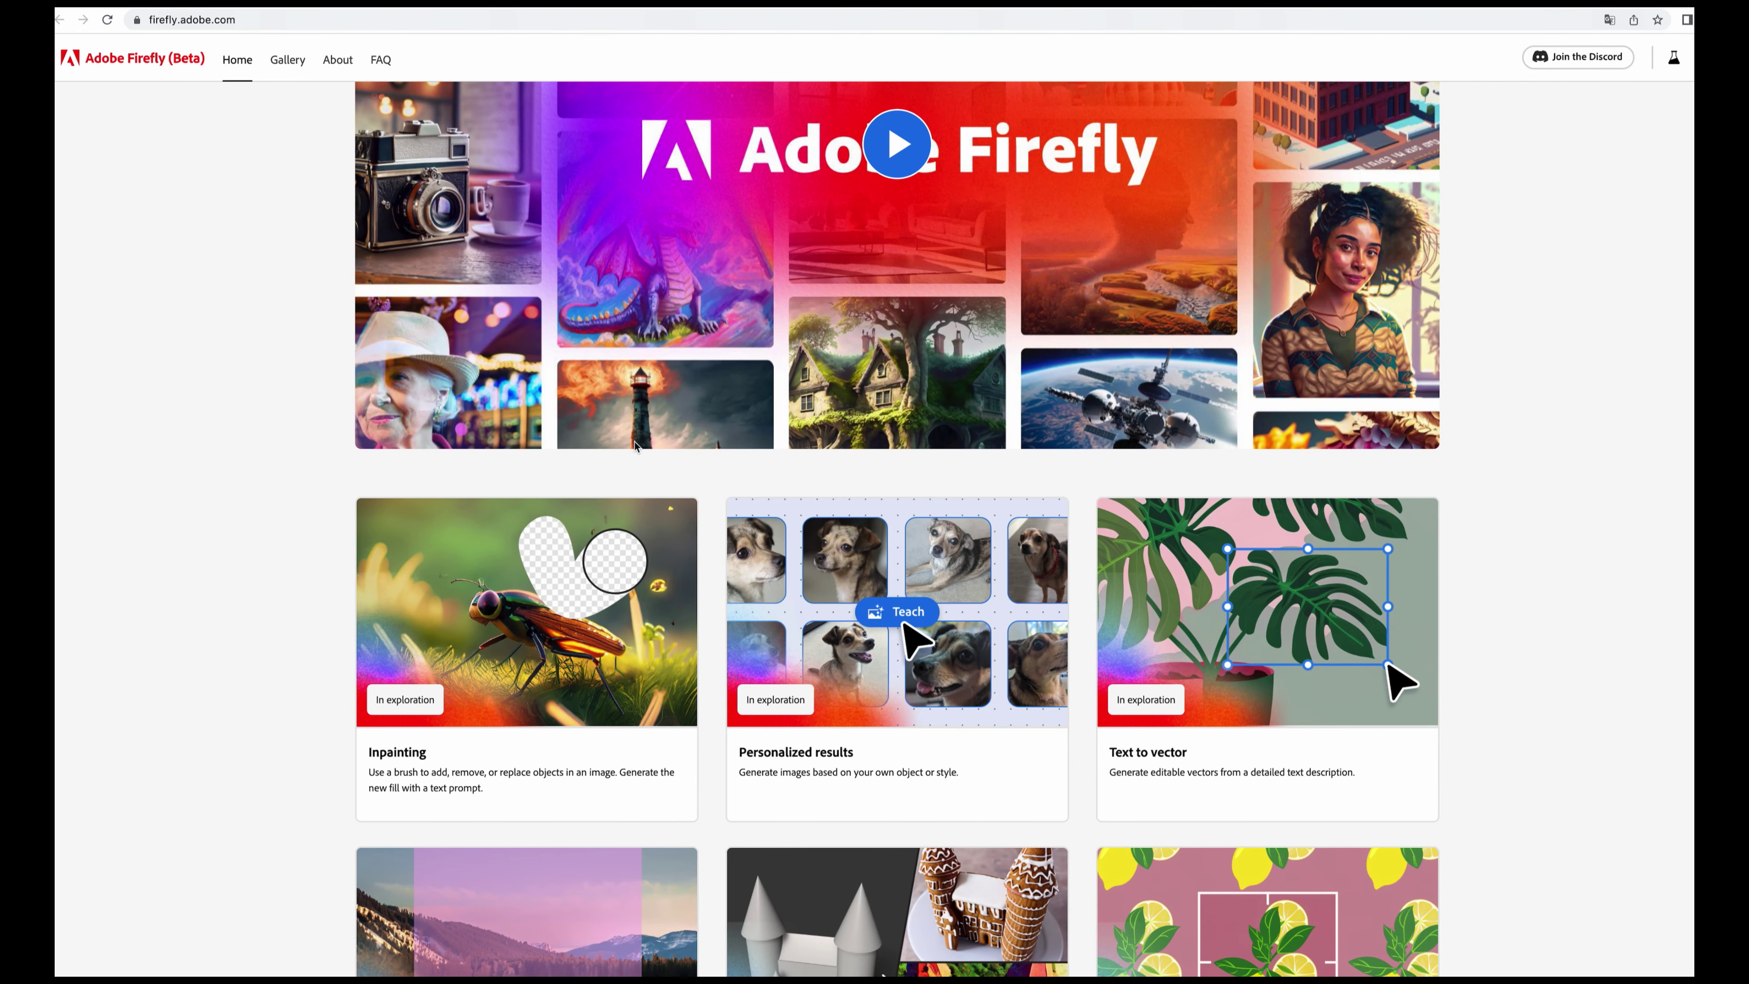
scroll(635, 447, down, 5)
click(1122, 404)
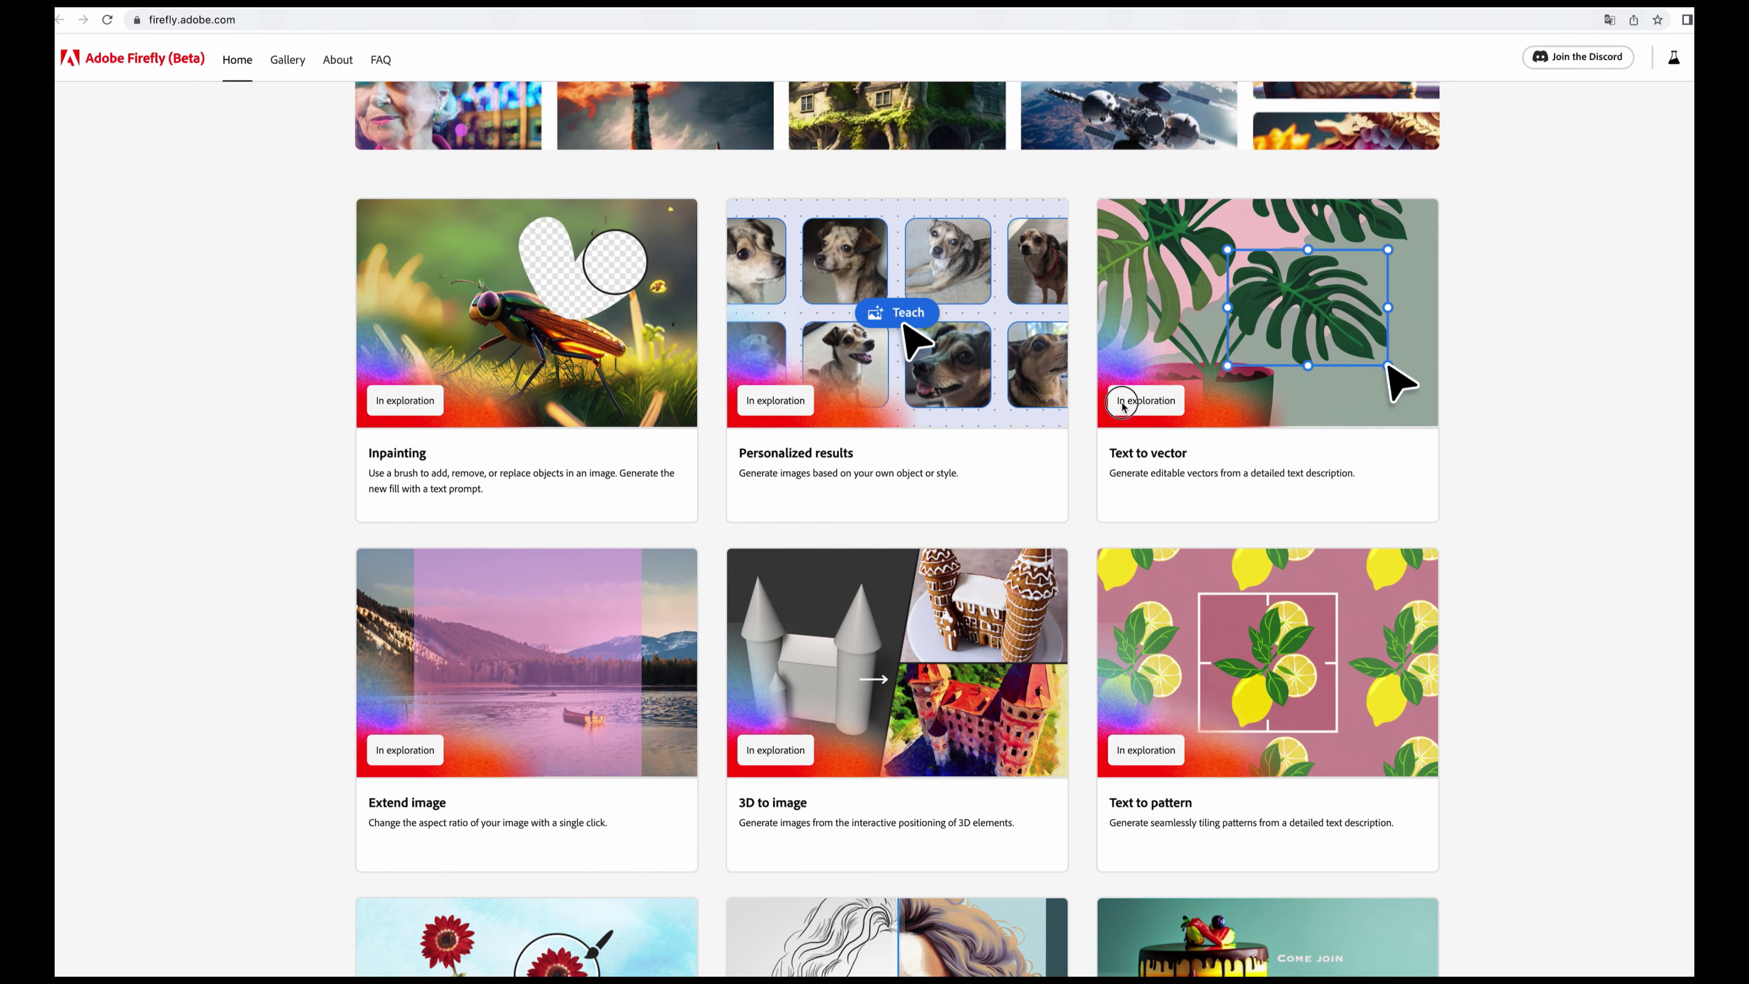
scroll(436, 467, down, 3)
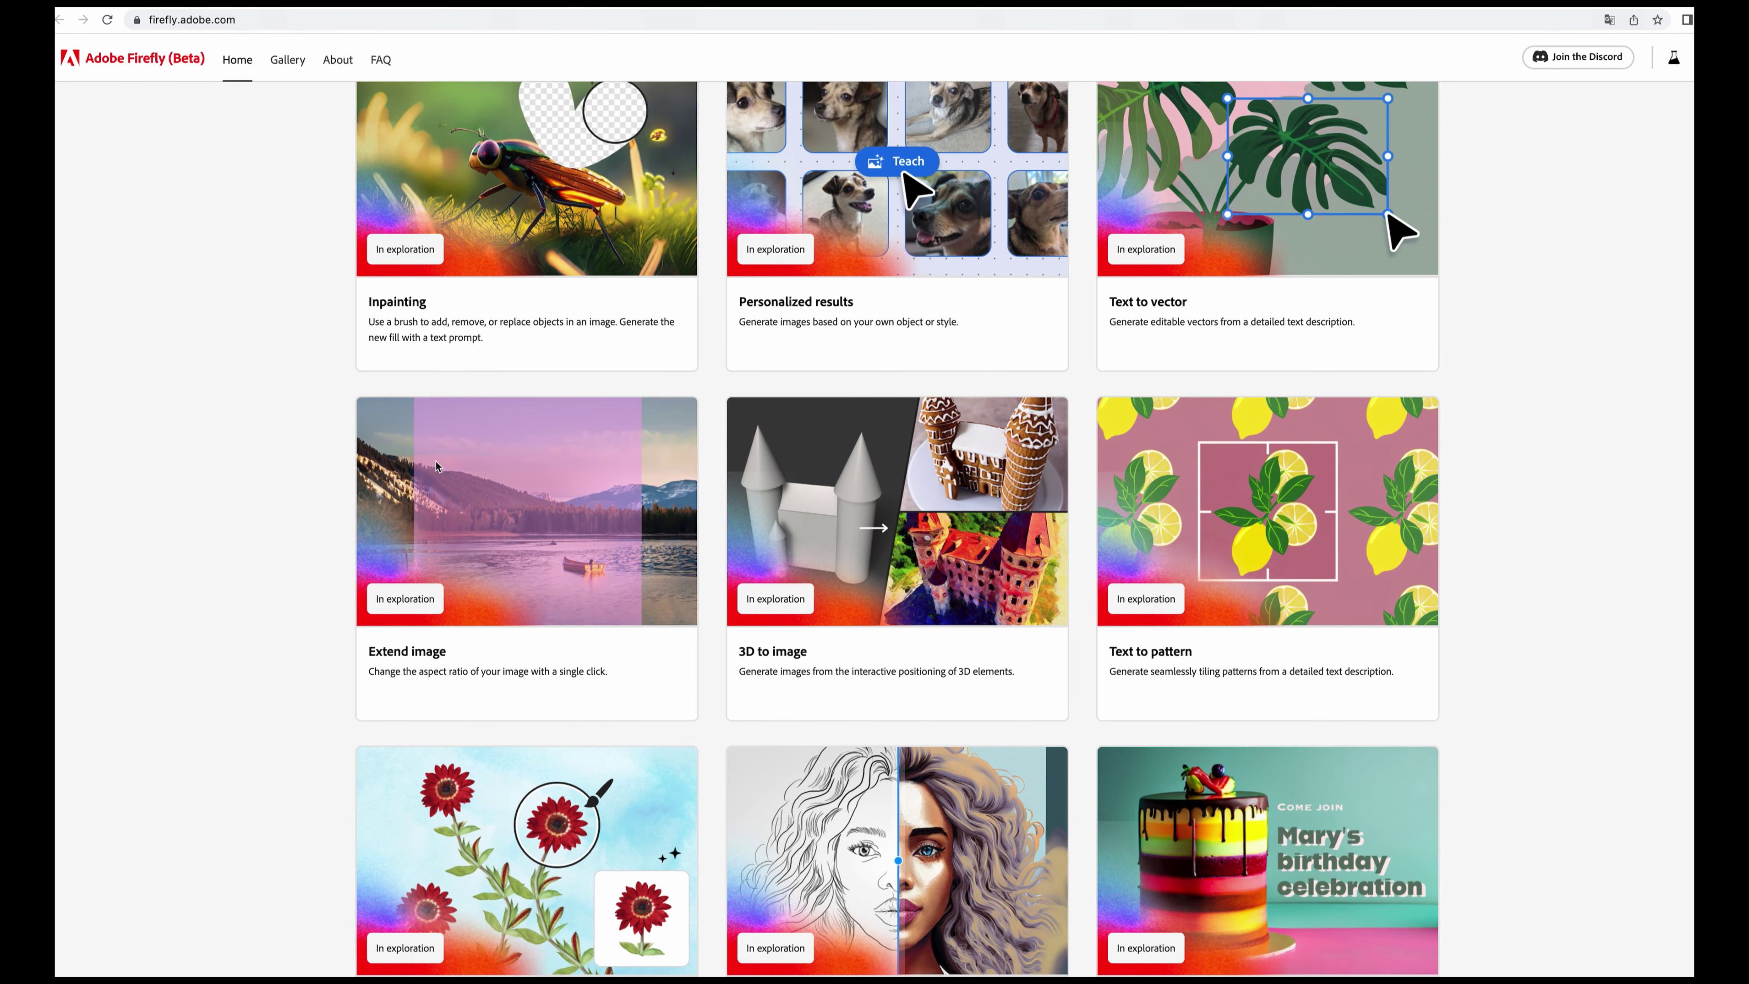
scroll(436, 466, down, 2)
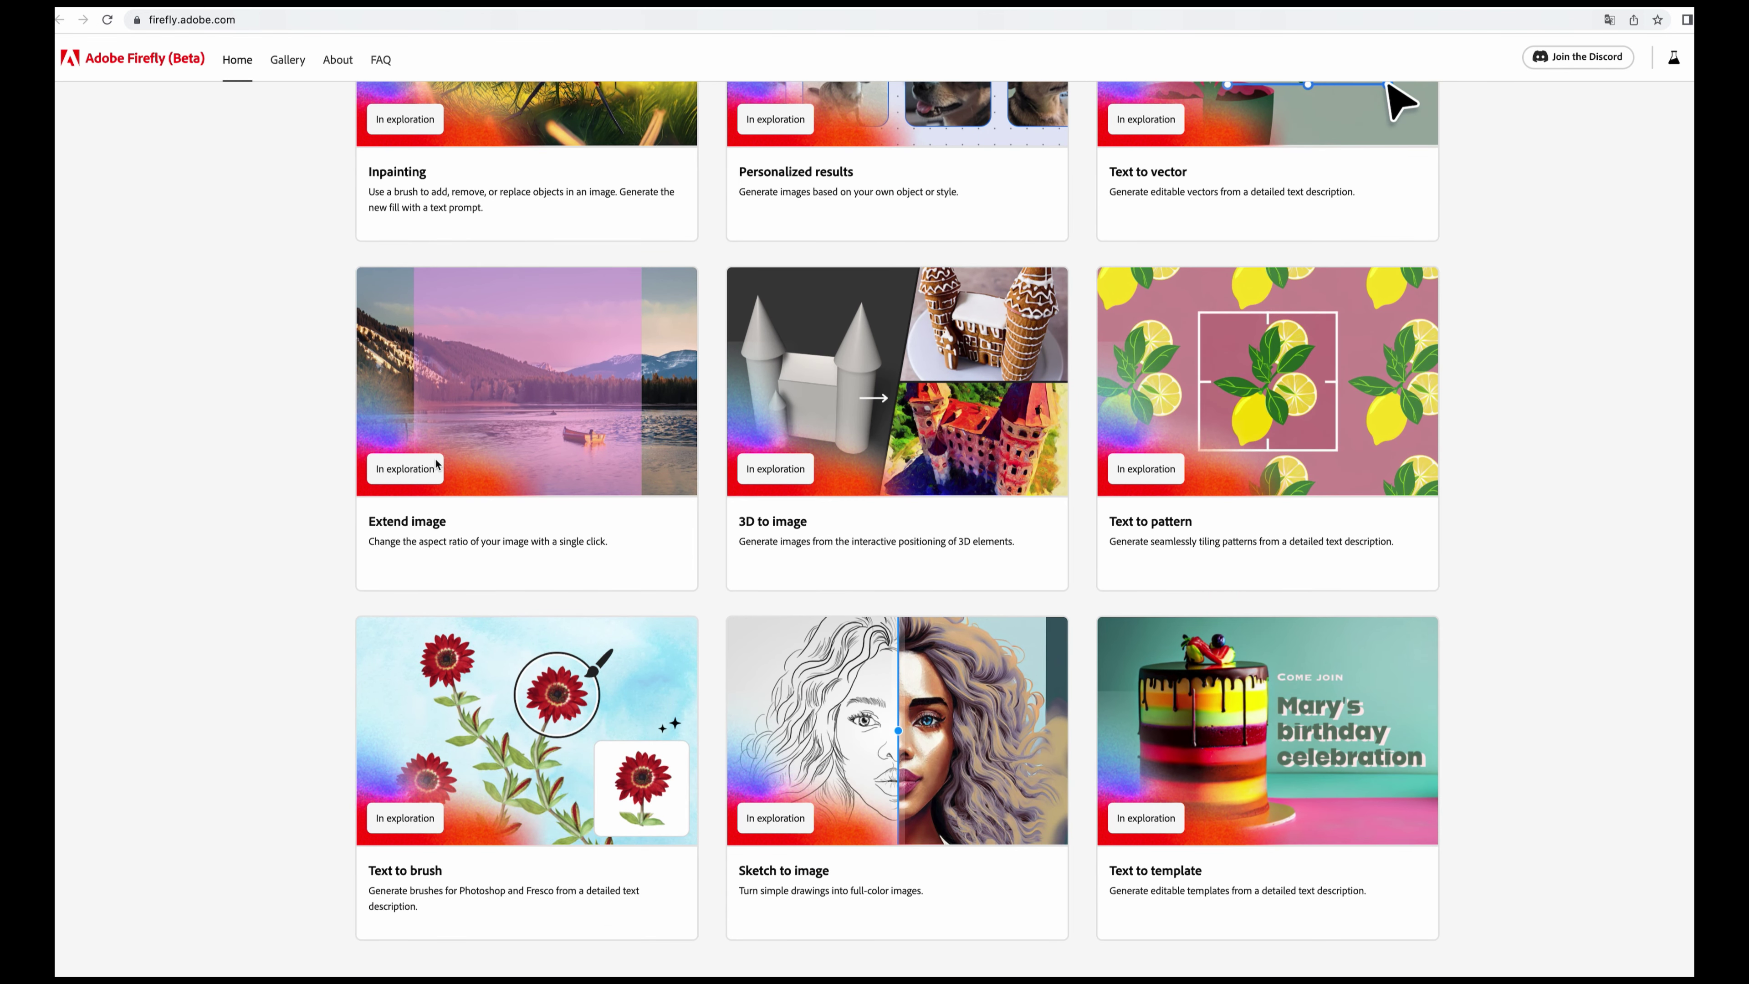
scroll(437, 467, up, 6)
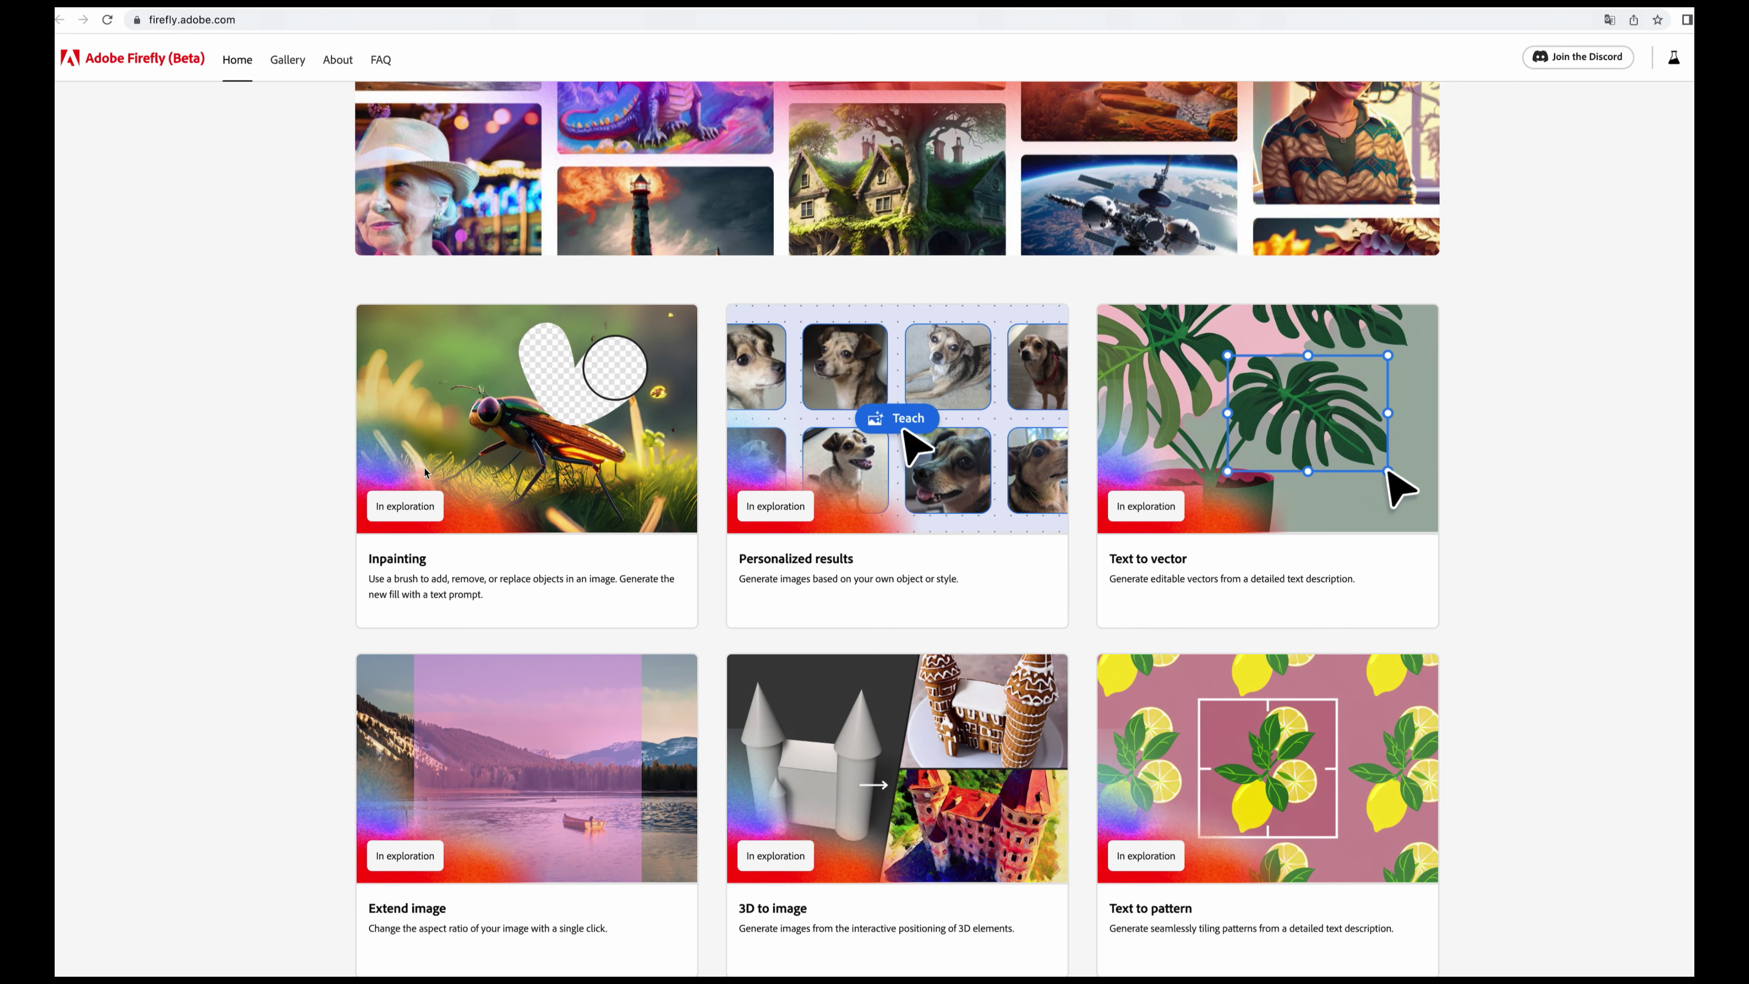
scroll(1162, 436, up, 12)
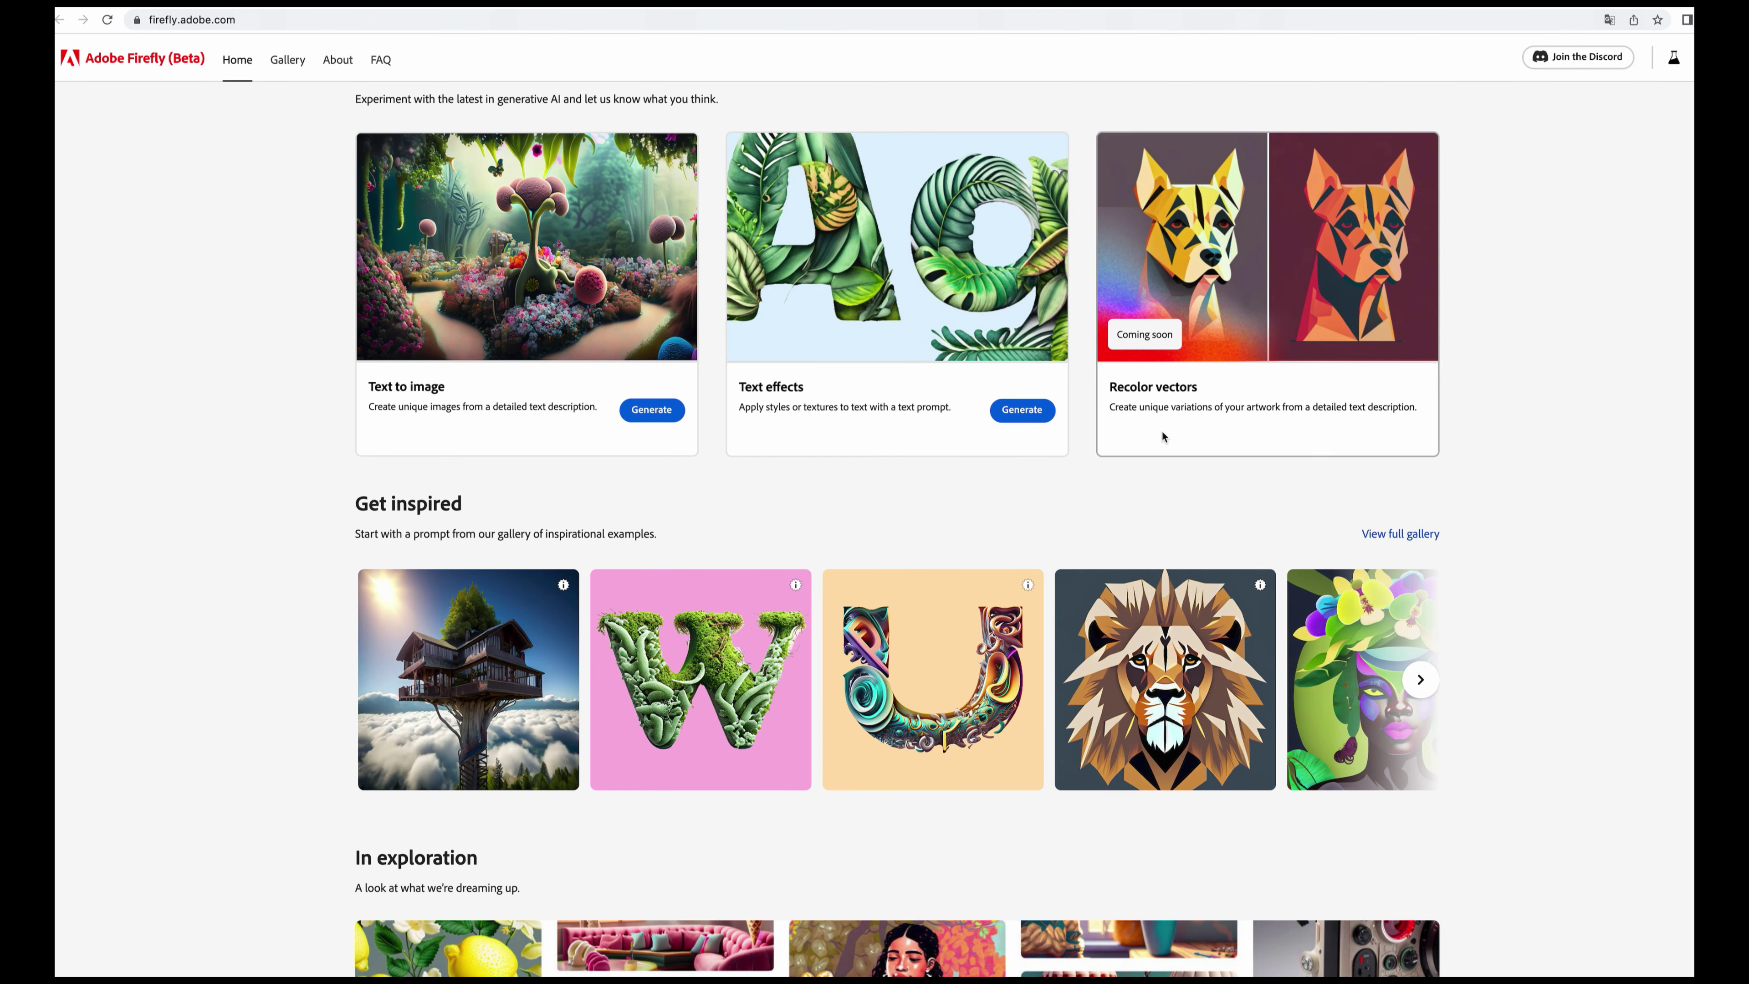
scroll(400, 427, up, 3)
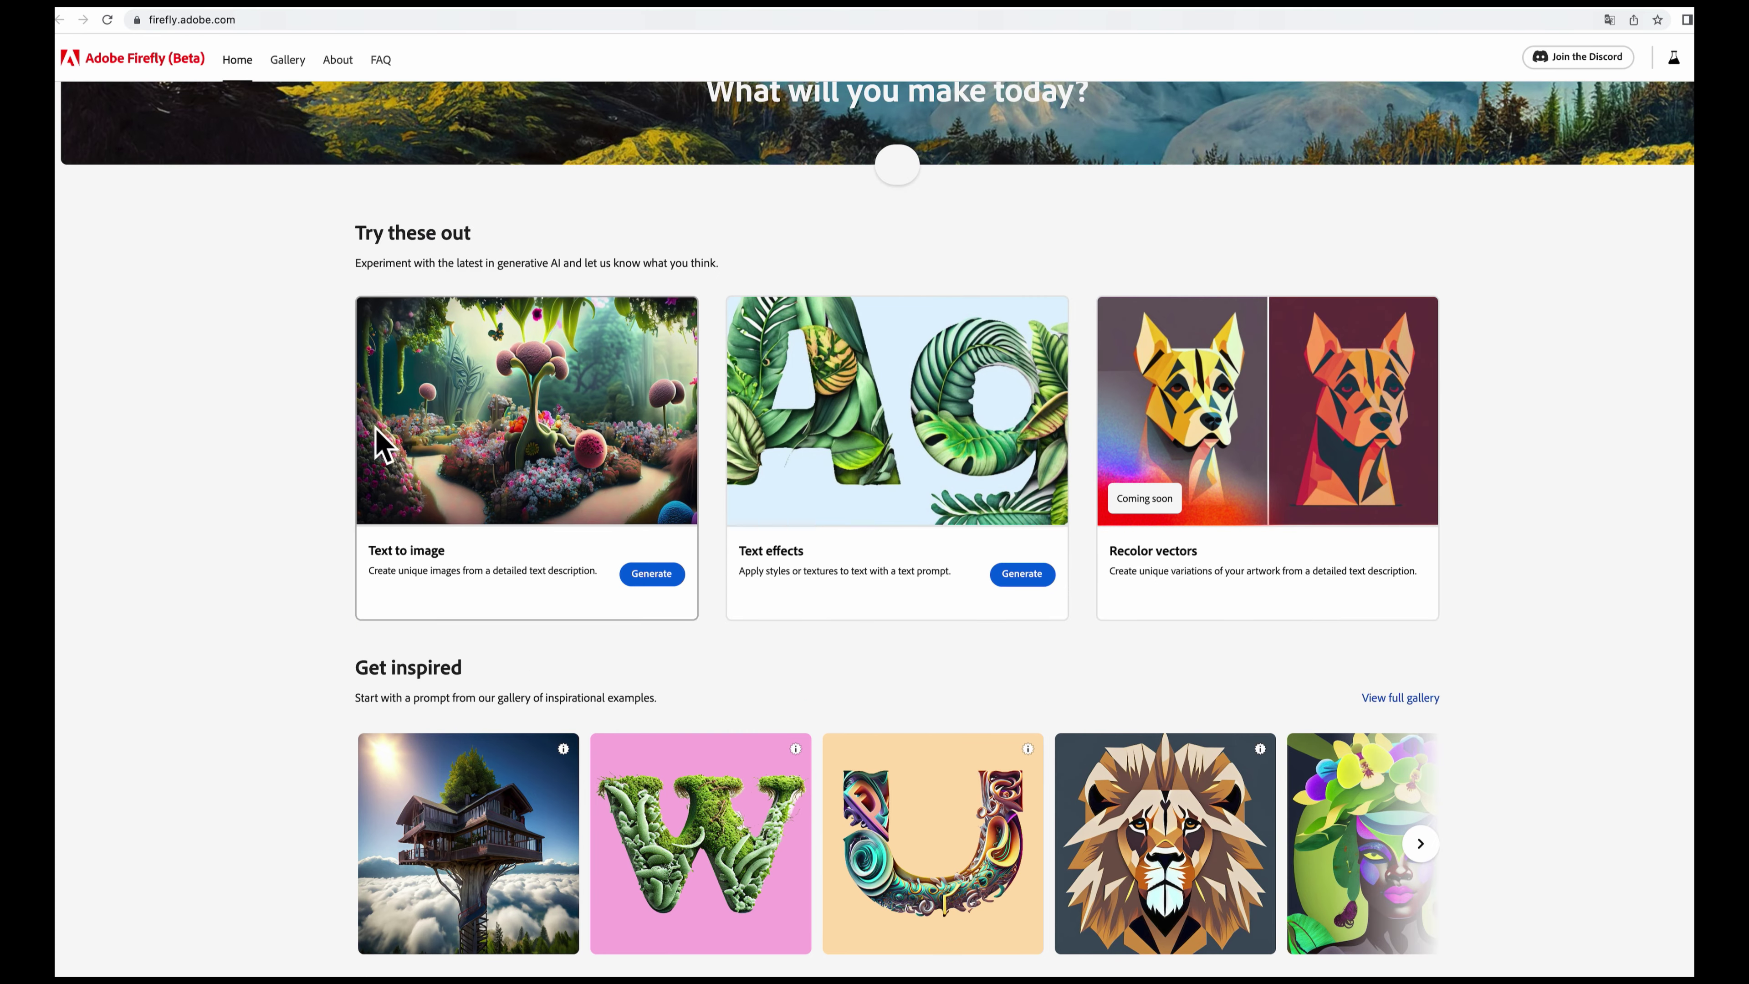
- Open the Text to image generator and go through its introduction on data, user guidelines and limitations to the end
click(646, 575)
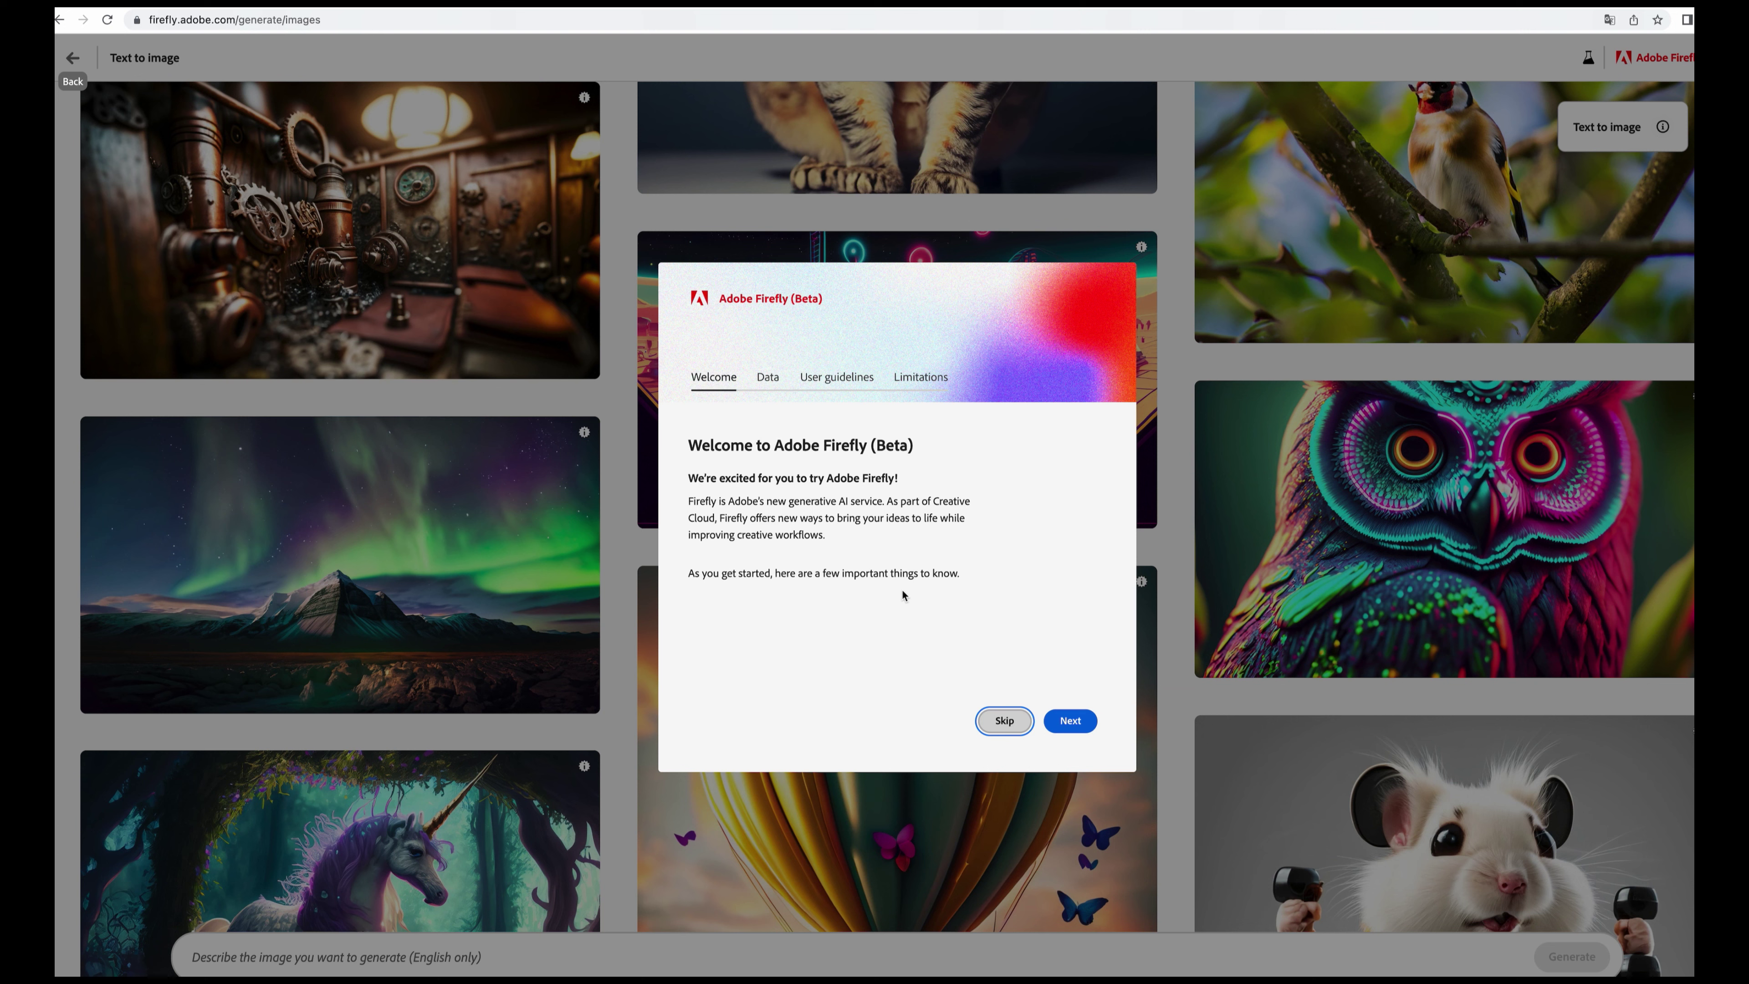
click(1052, 720)
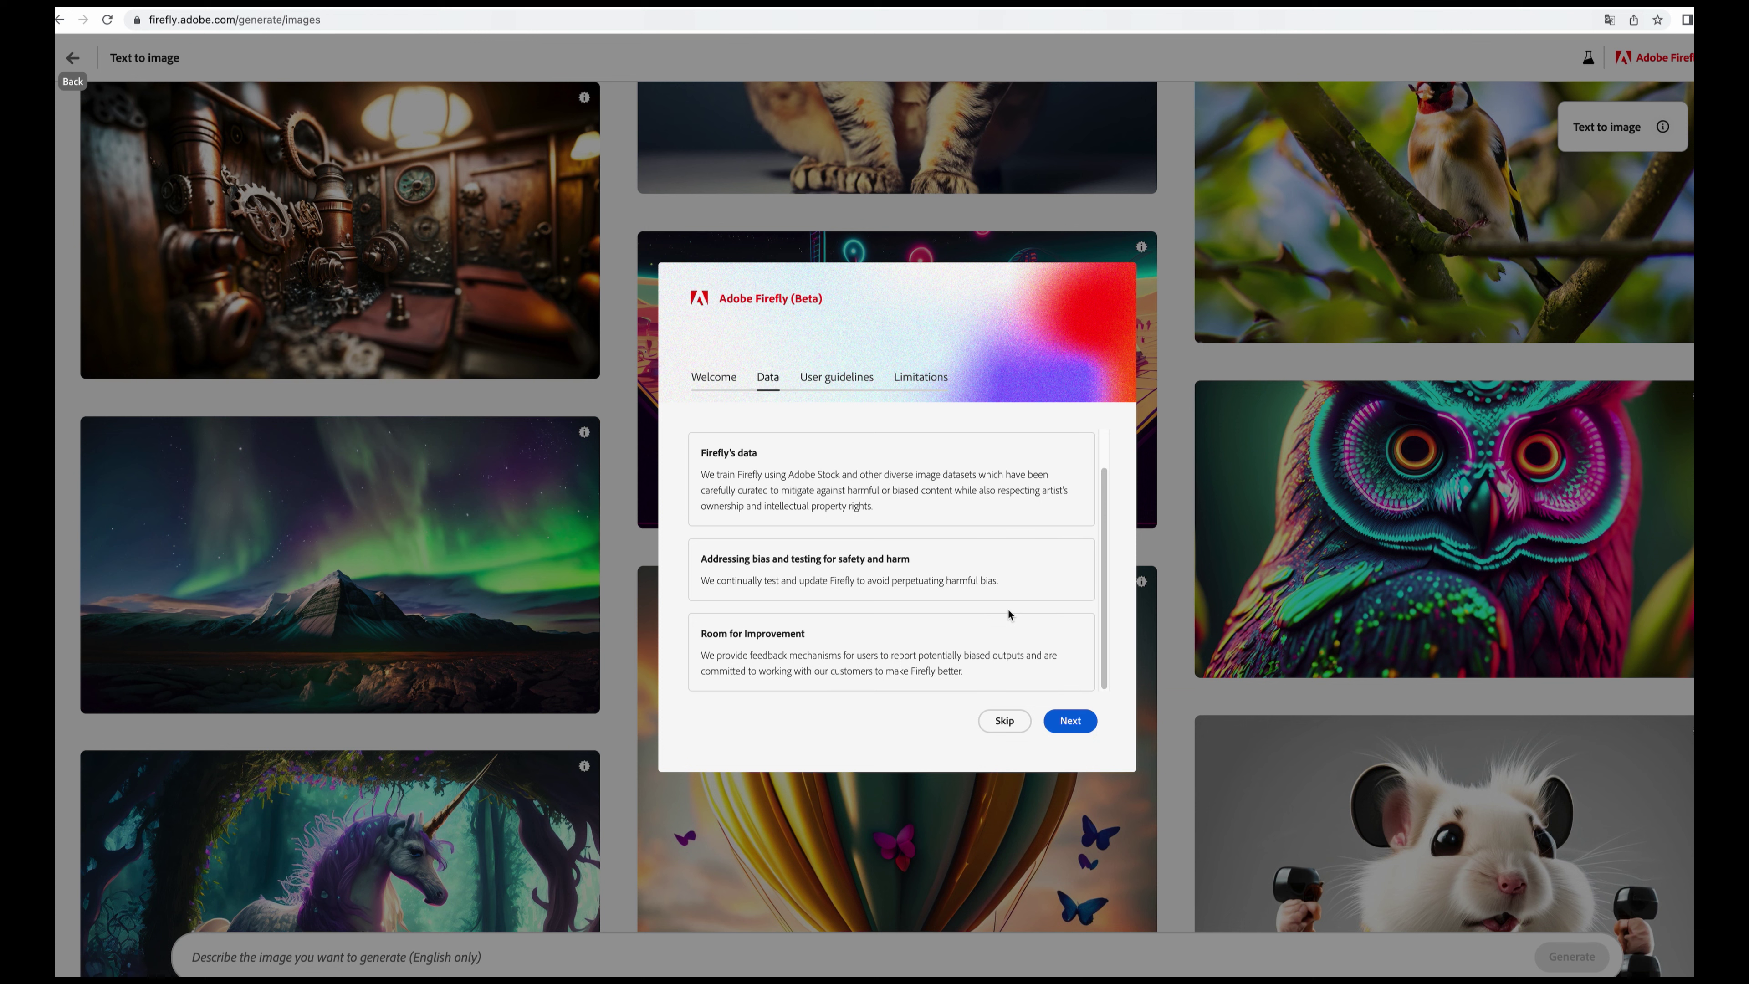
click(1076, 722)
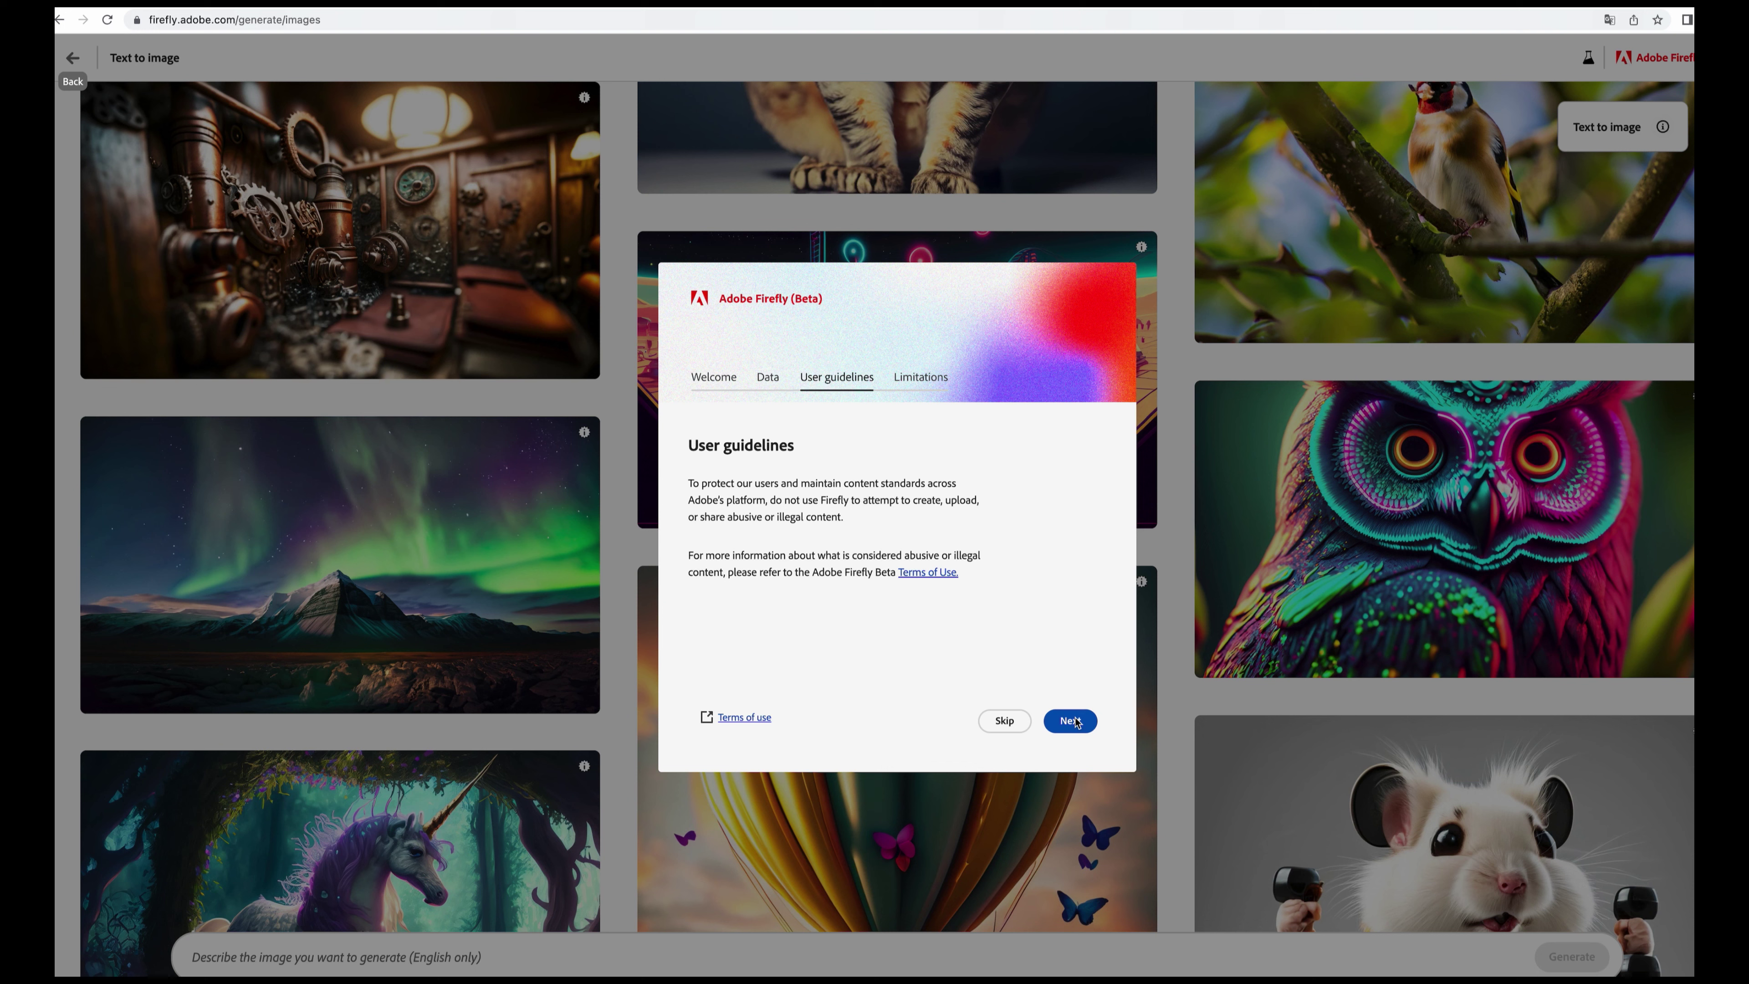
click(1072, 721)
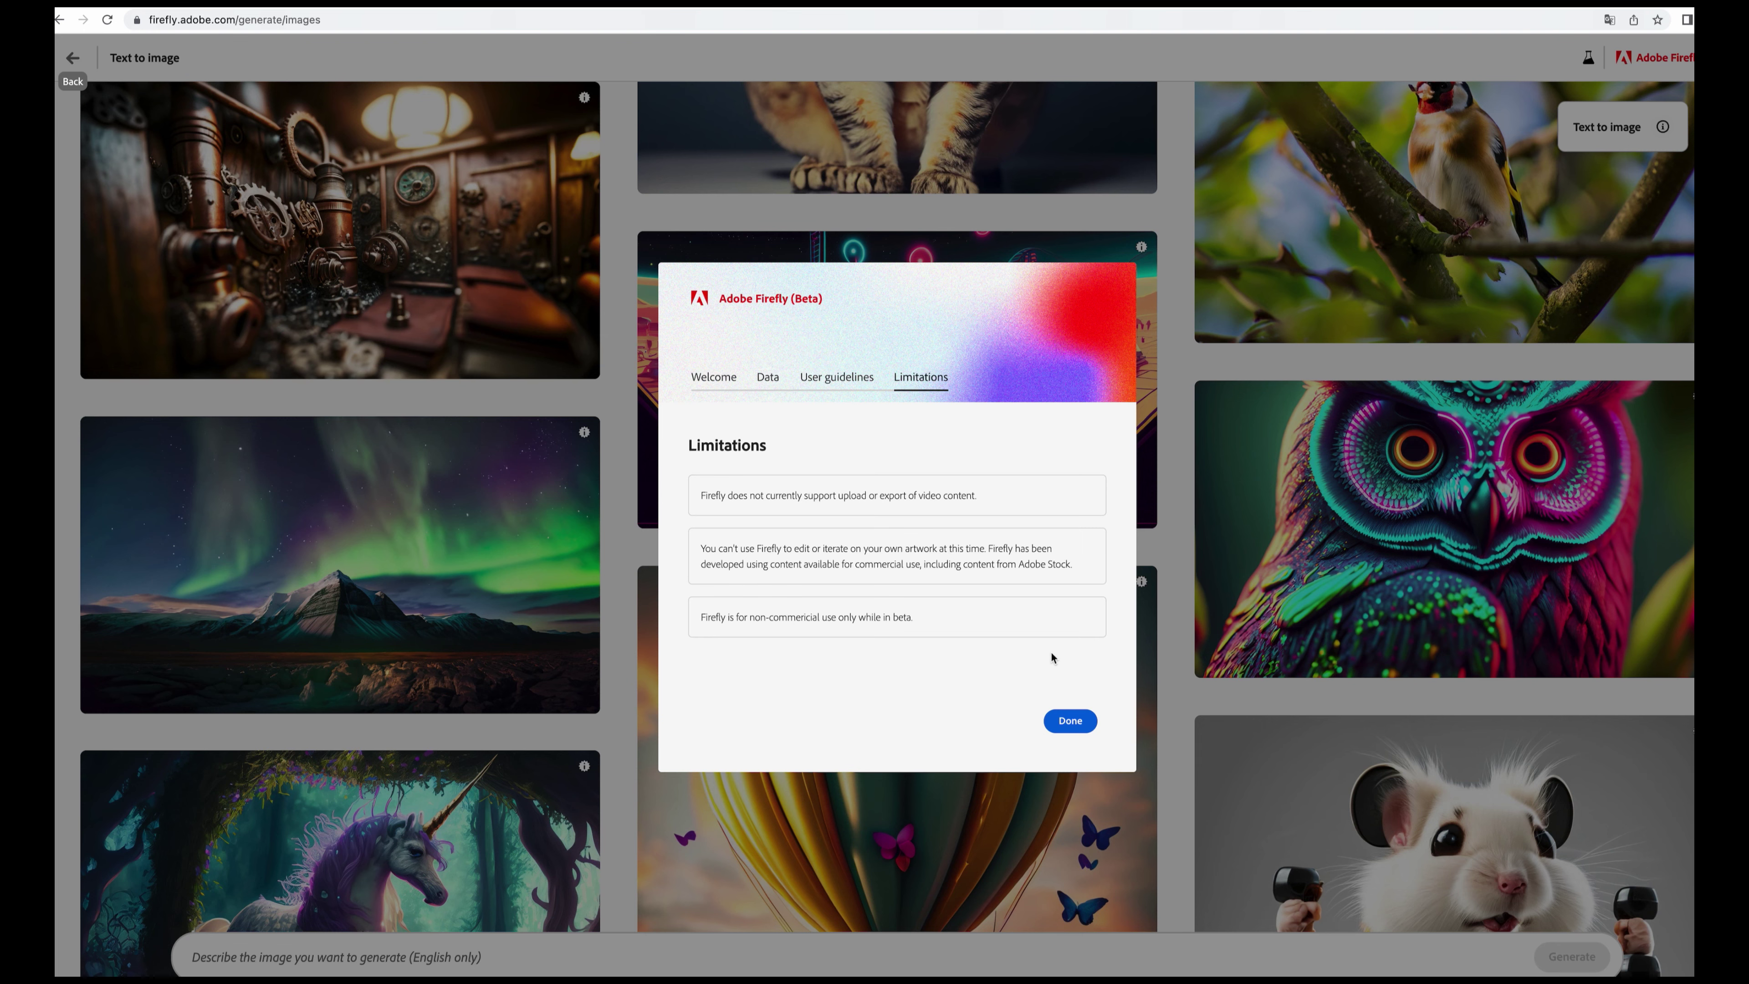
click(1072, 721)
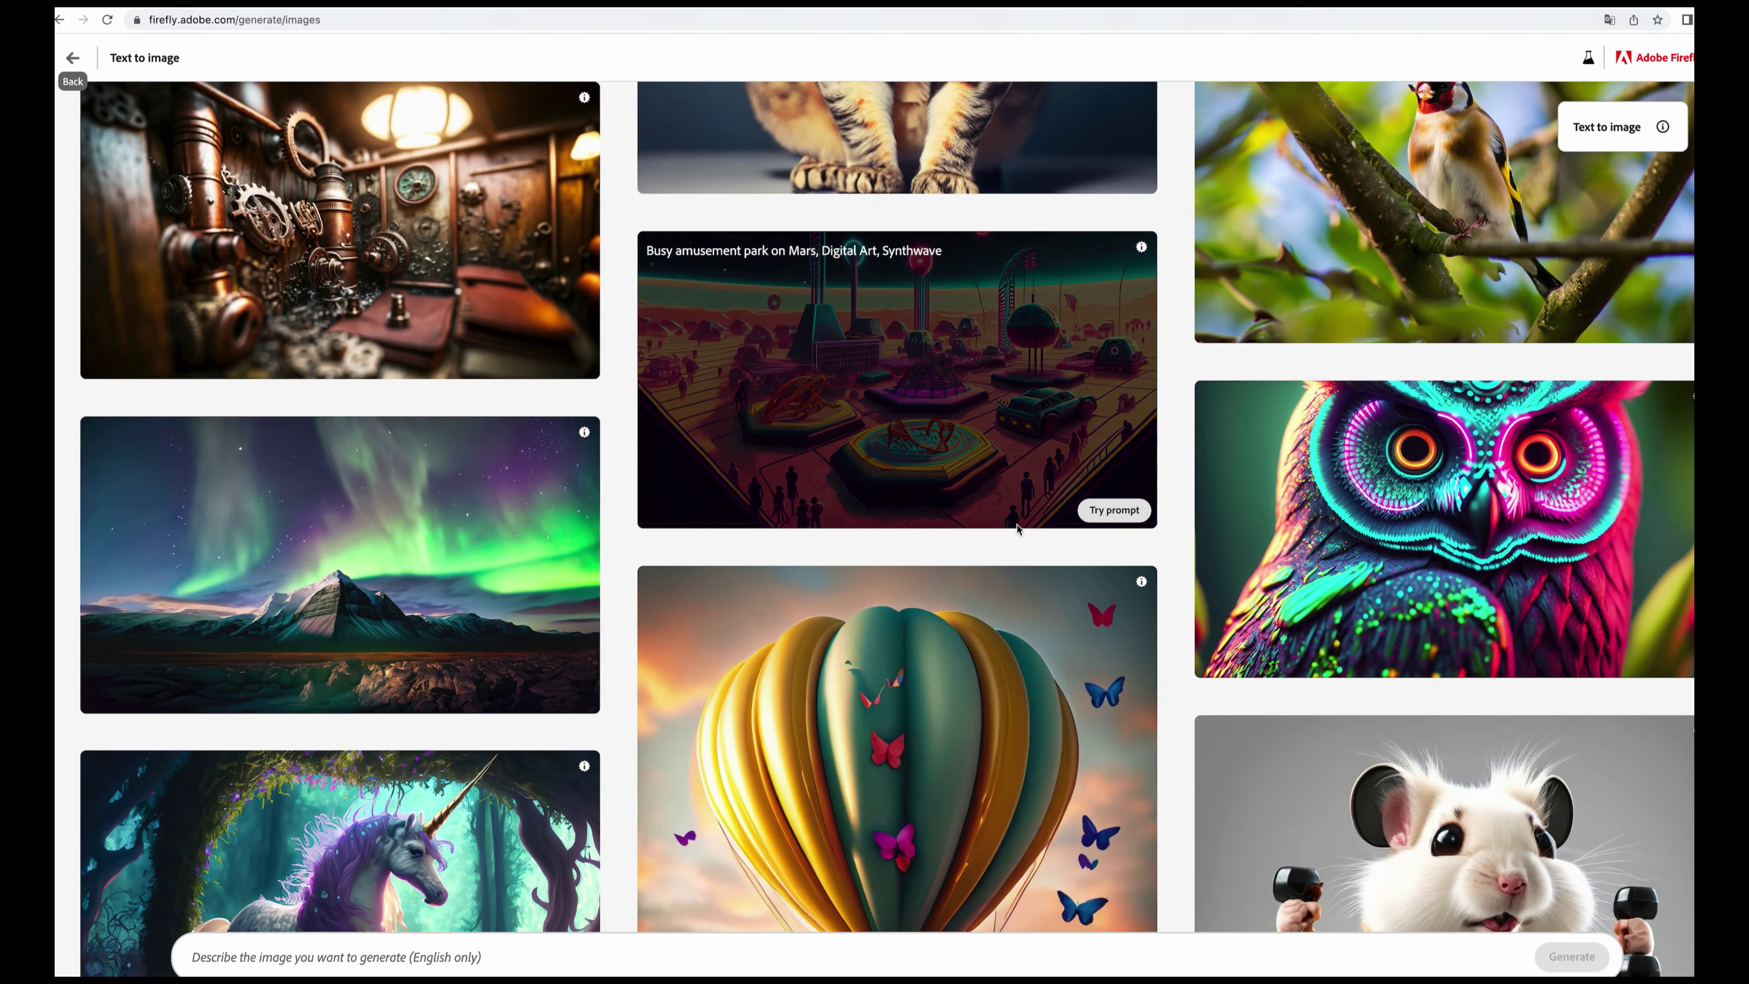
- Browse the Text to image gallery of sample images and their prompts
scroll(1017, 529, up, 5)
scroll(964, 551, down, 1)
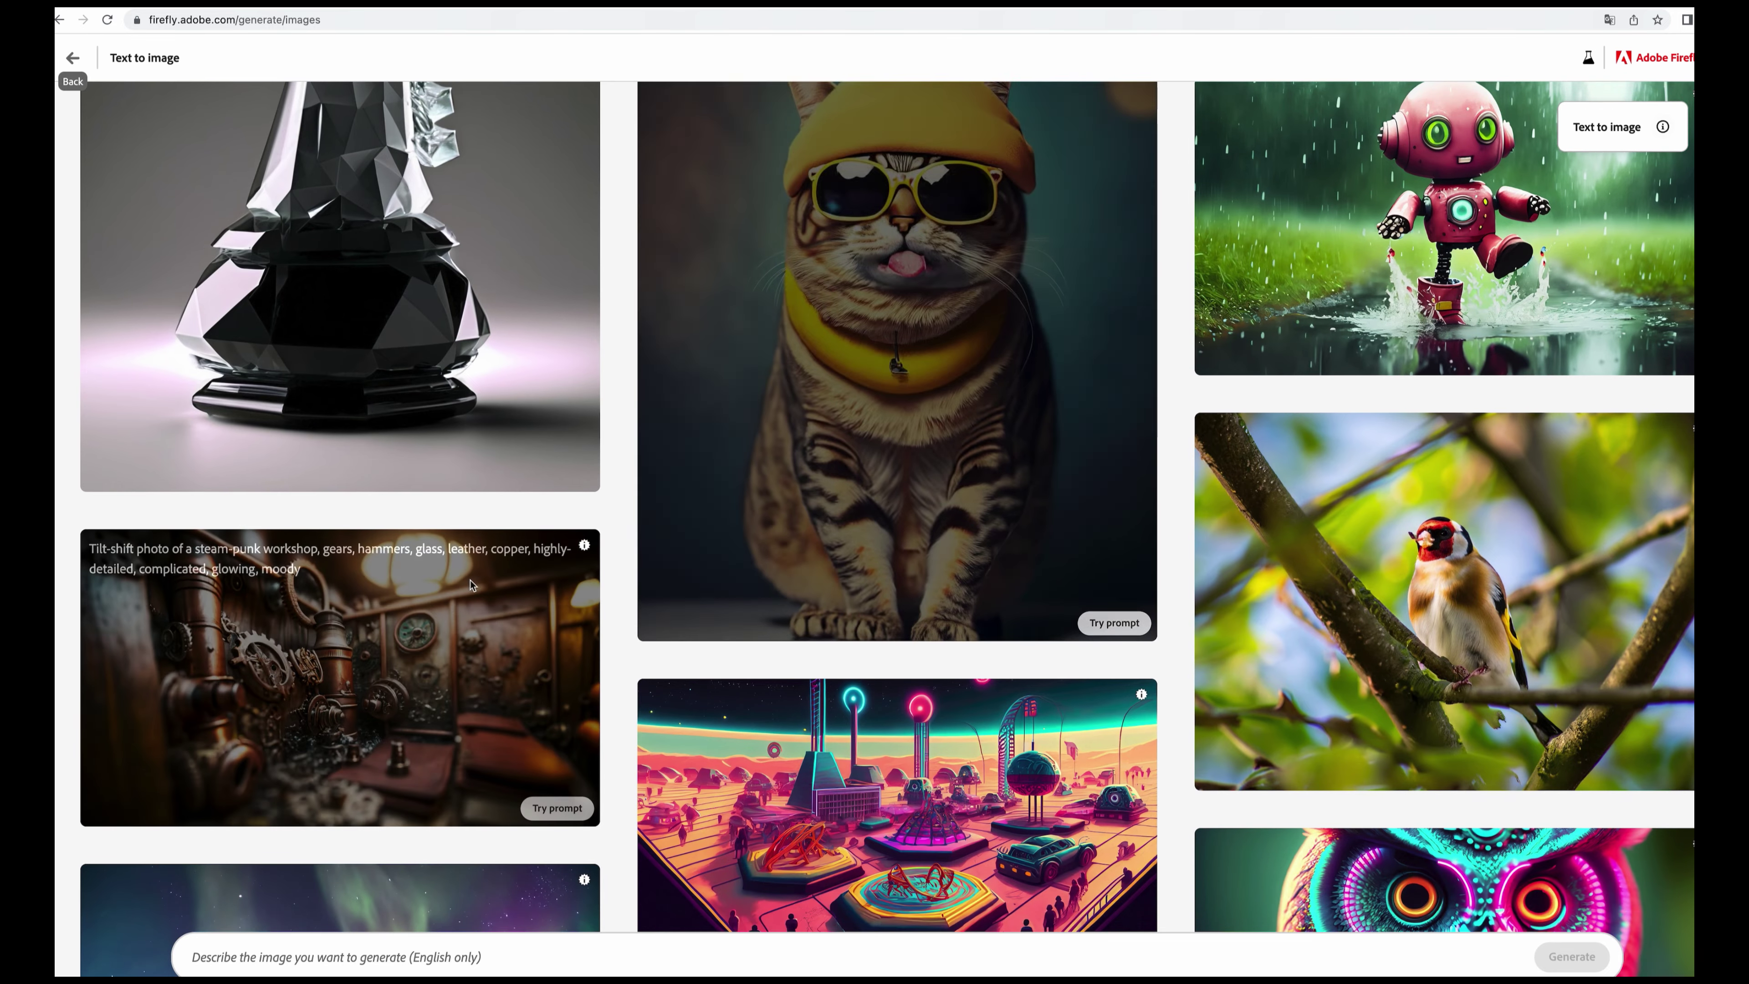
scroll(623, 720, down, 10)
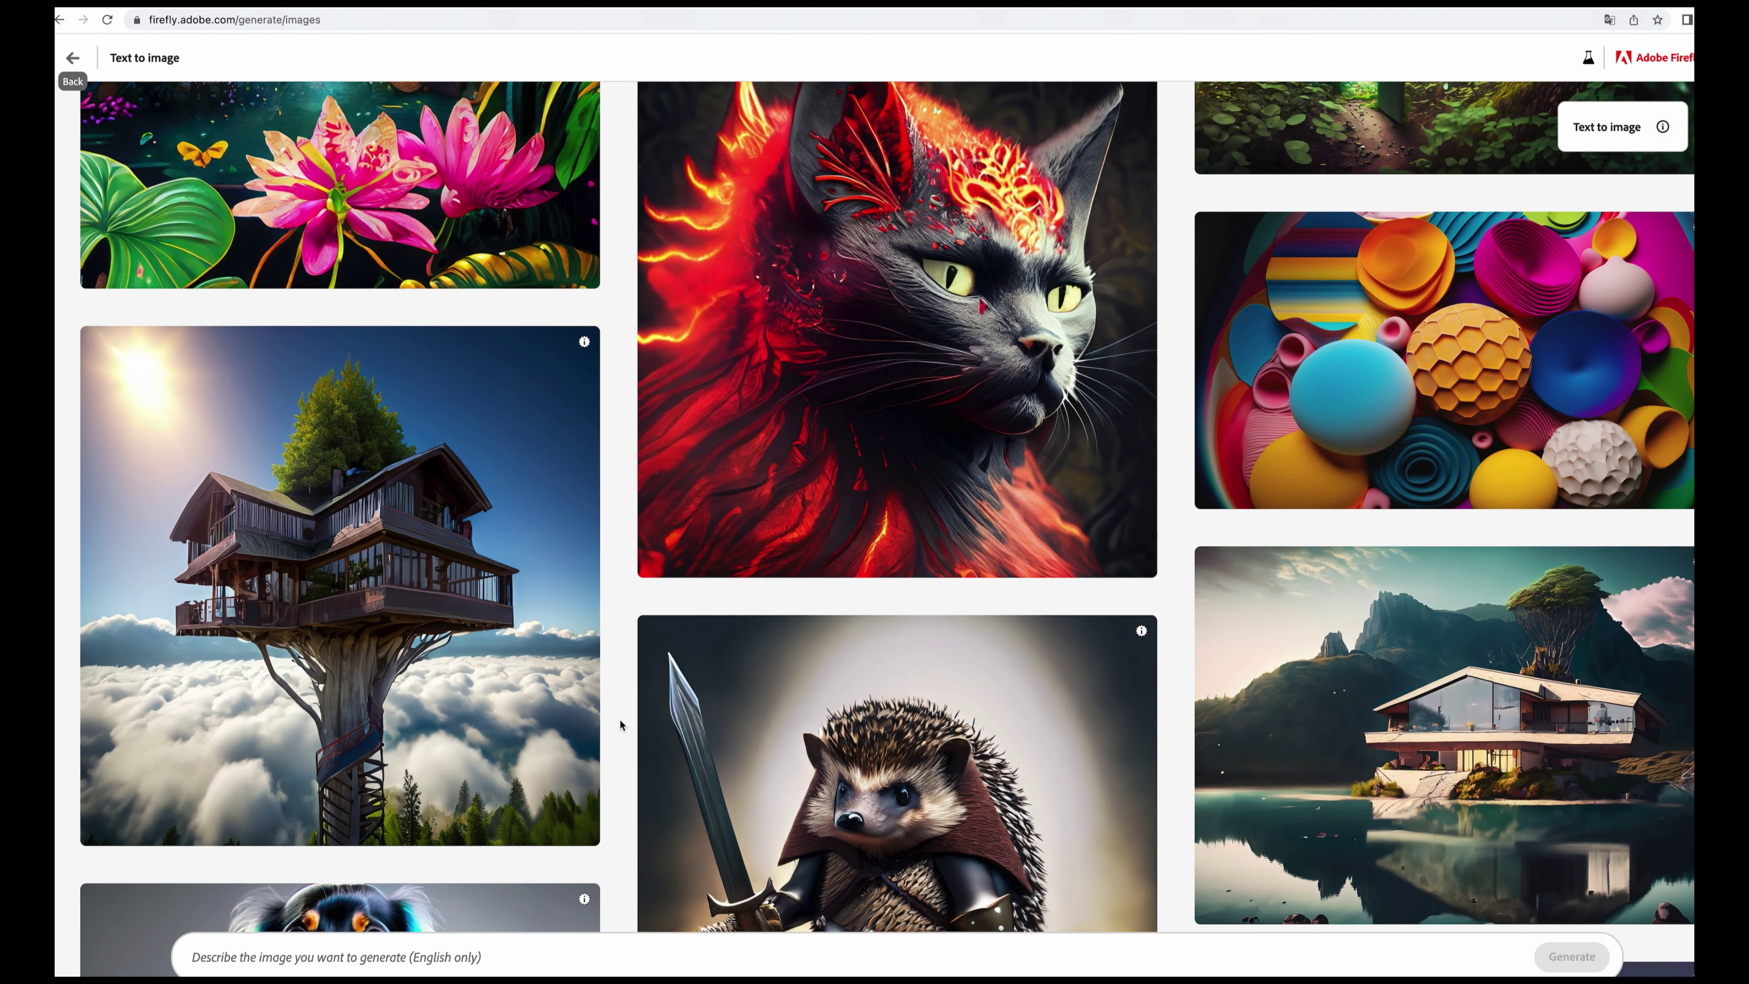
scroll(620, 724, up, 5)
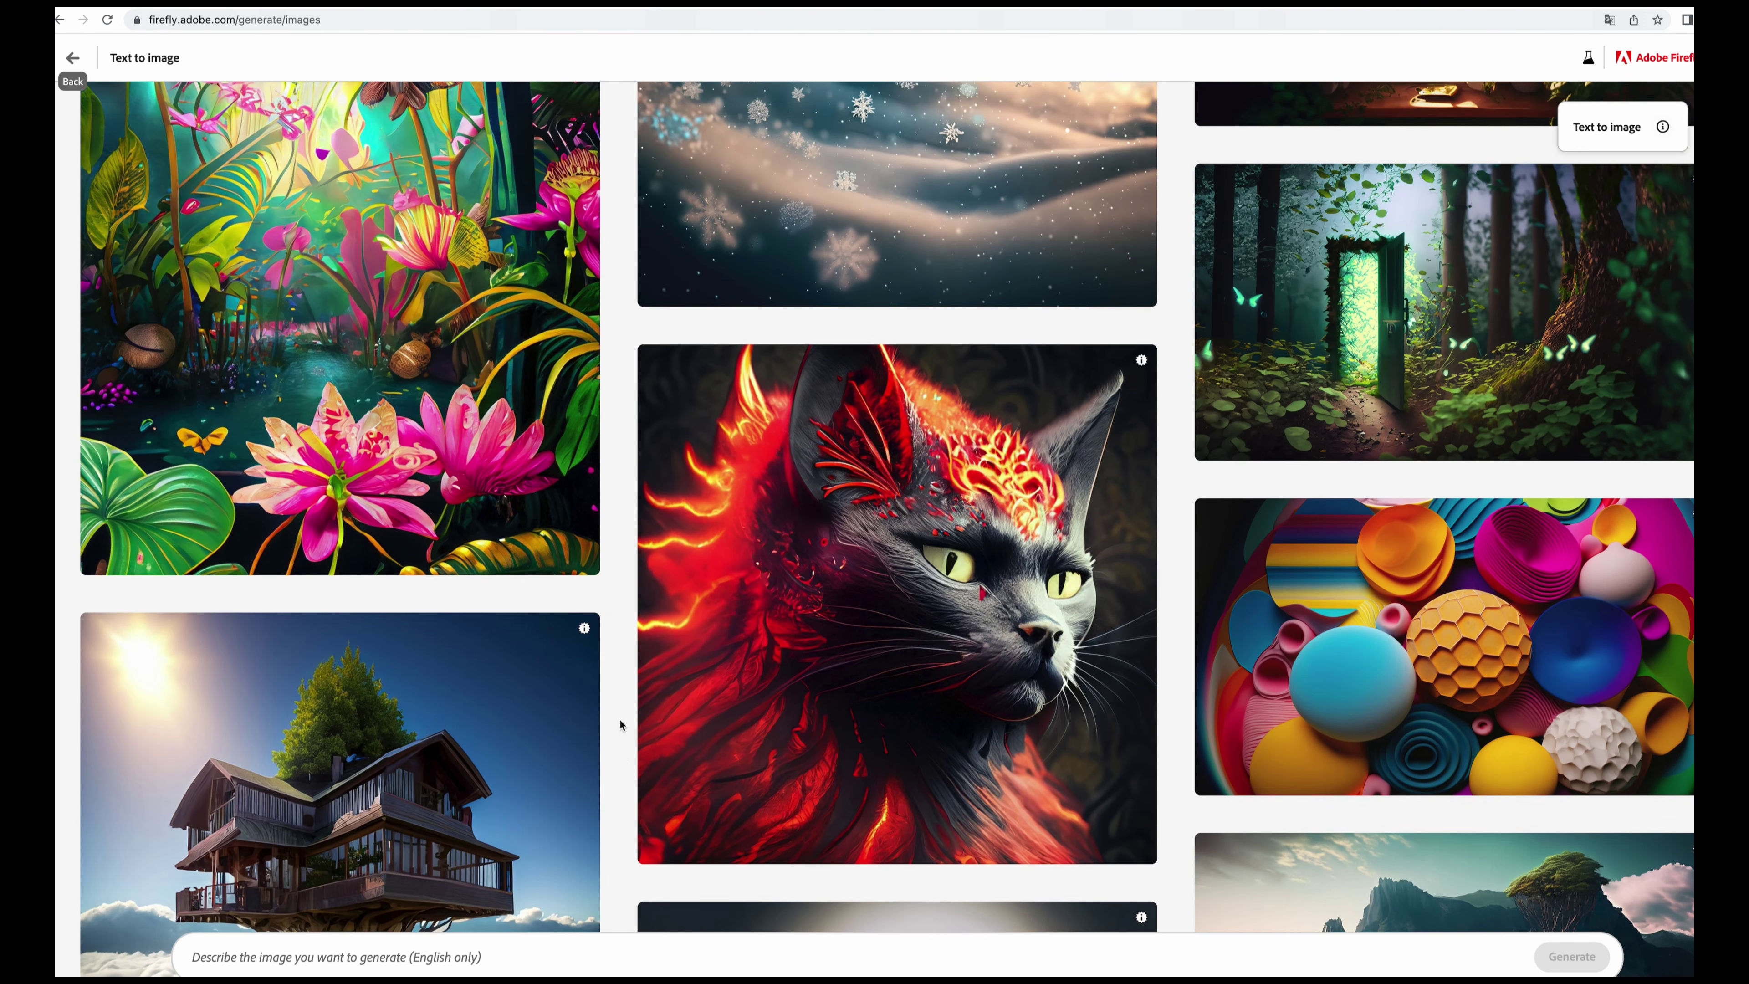
scroll(620, 724, down, 8)
scroll(1186, 410, up, 1)
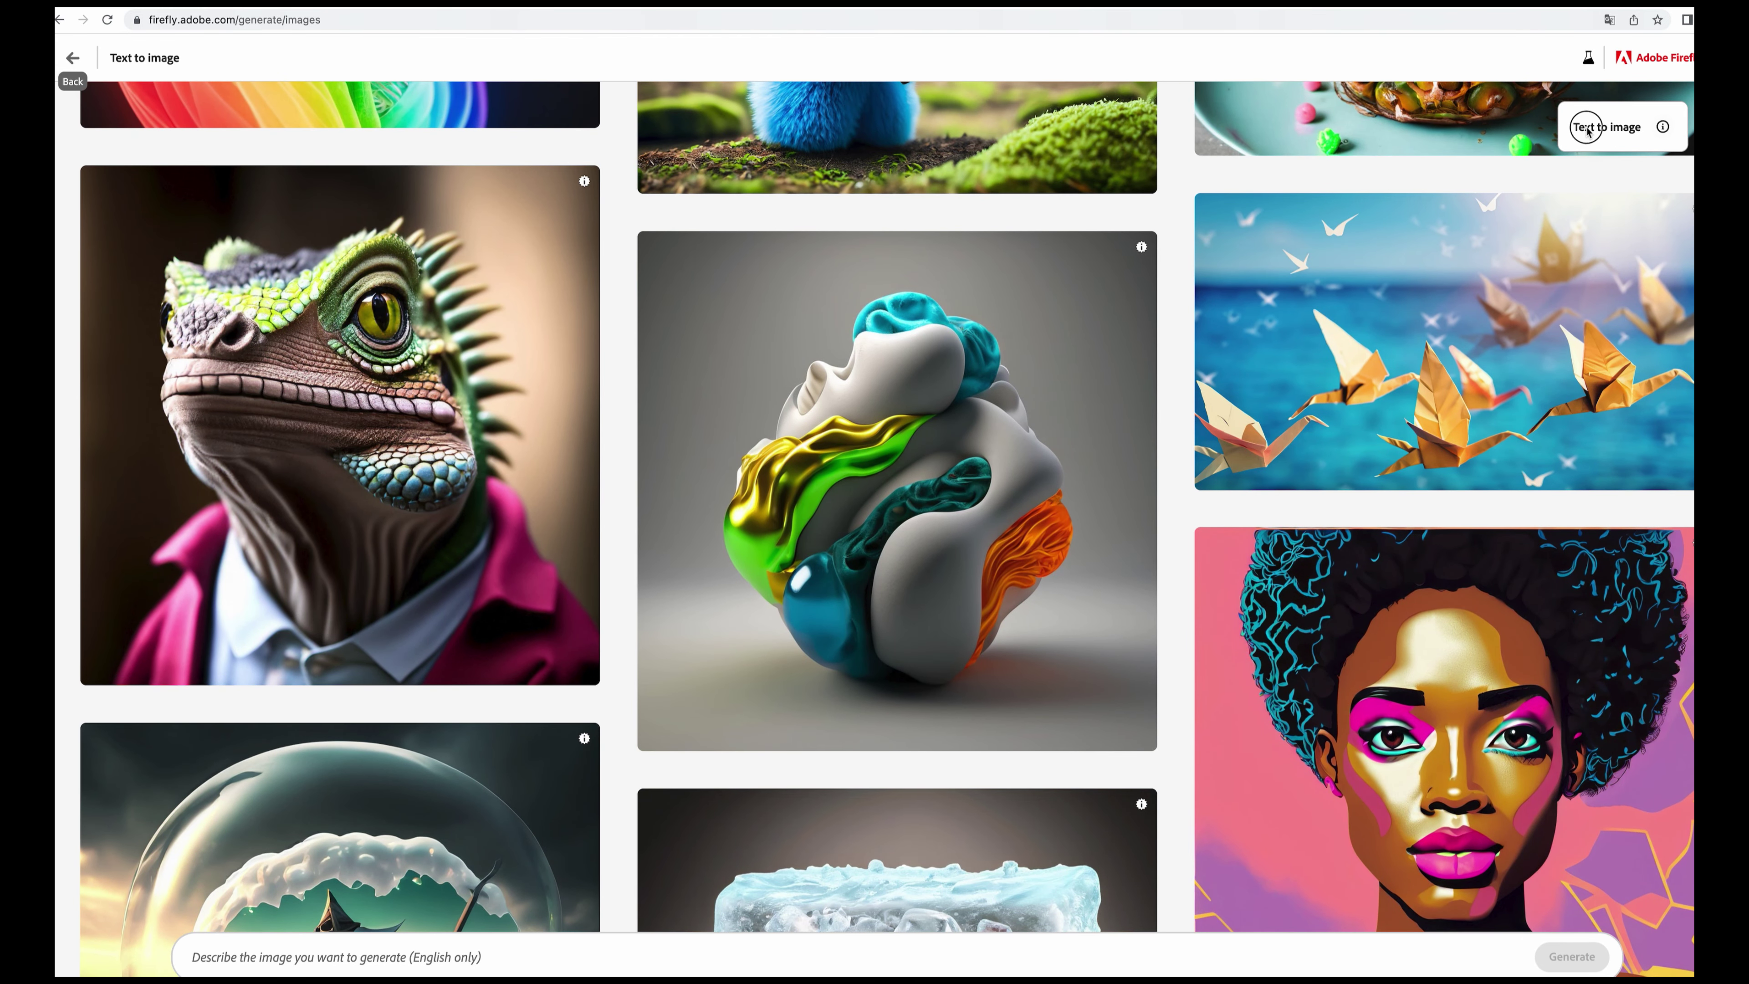
scroll(957, 198, up, 3)
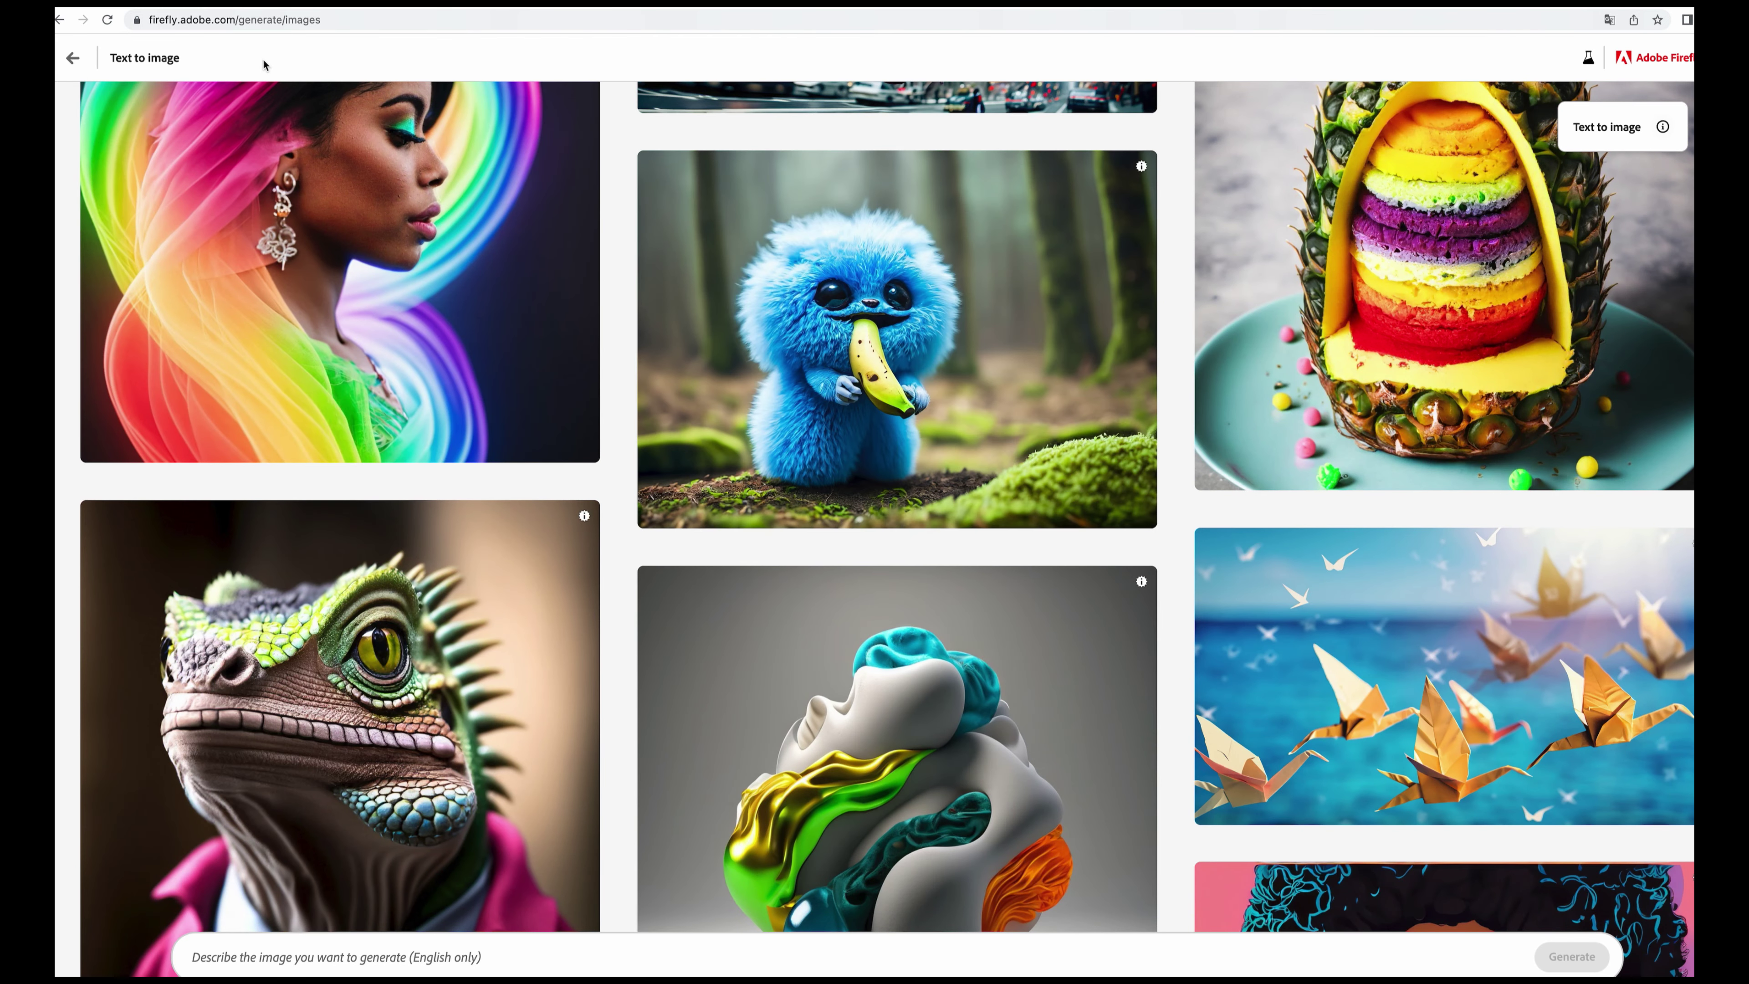
click(146, 62)
click(73, 59)
- Generate images from "front face of a mid-age Asian man with light bread and short hair wearing light blur shirt sitting in front of a laptop"
click(542, 965)
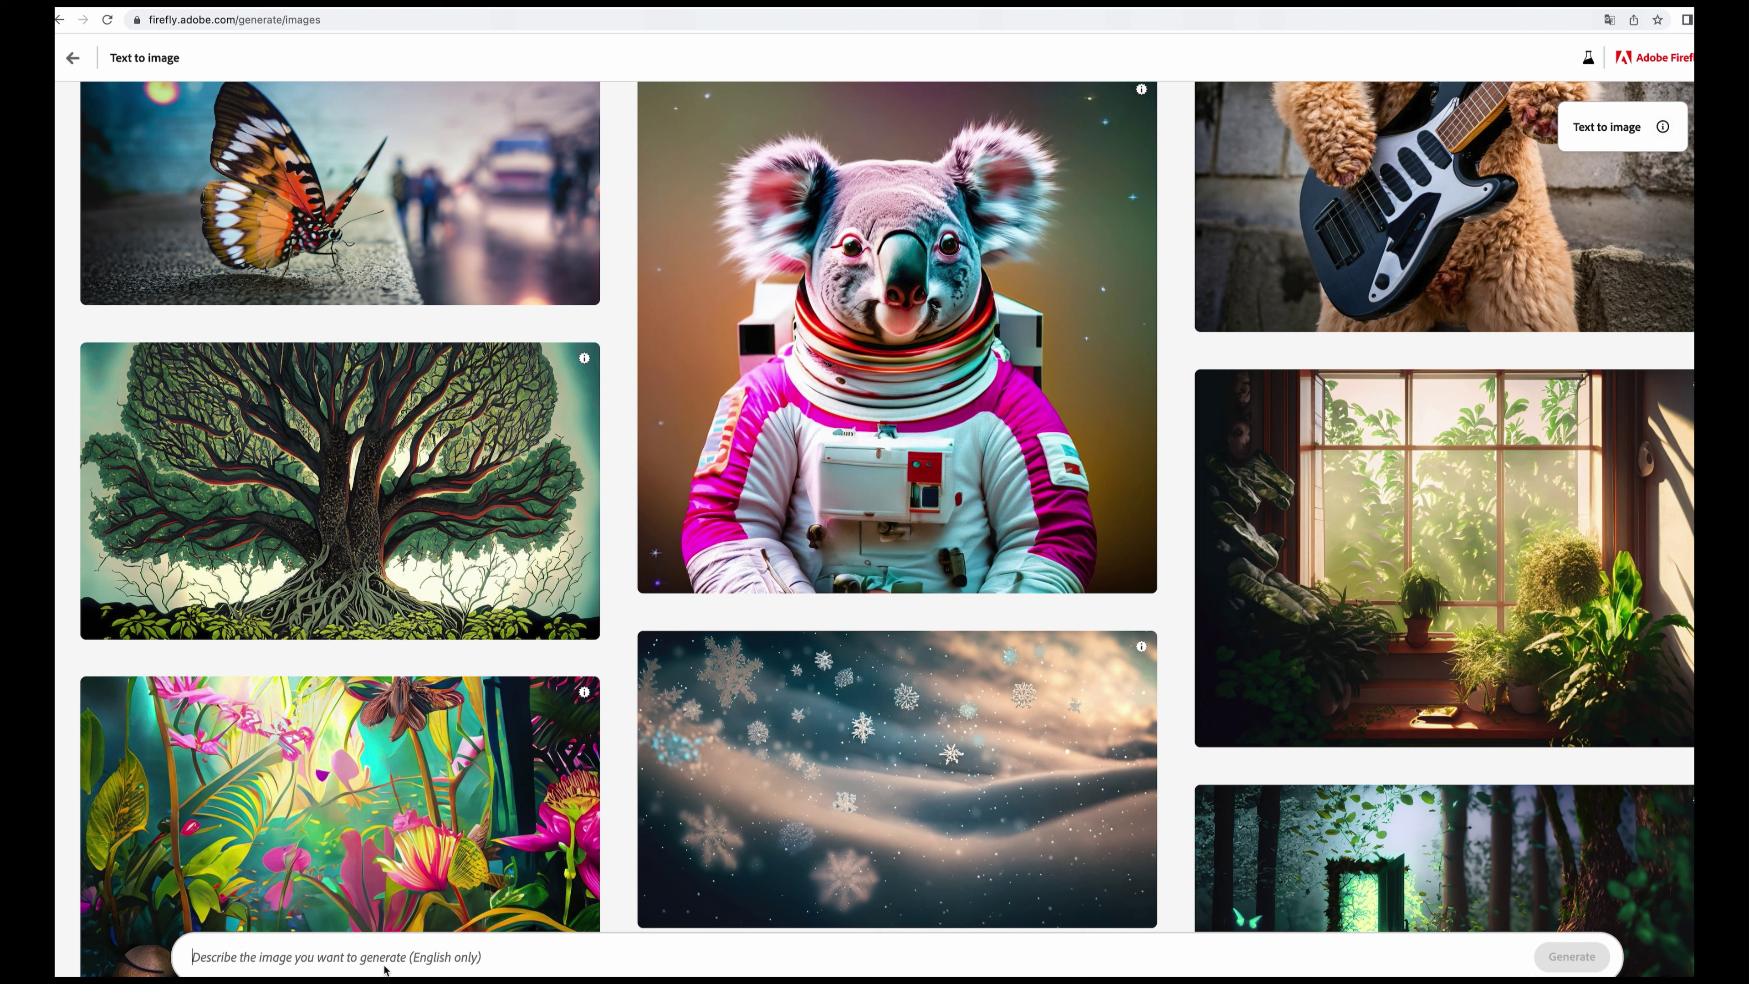
text(front face of a mid-age Asian man with light bread and short hair wearing light blur shirt sitting in front of a laptop)
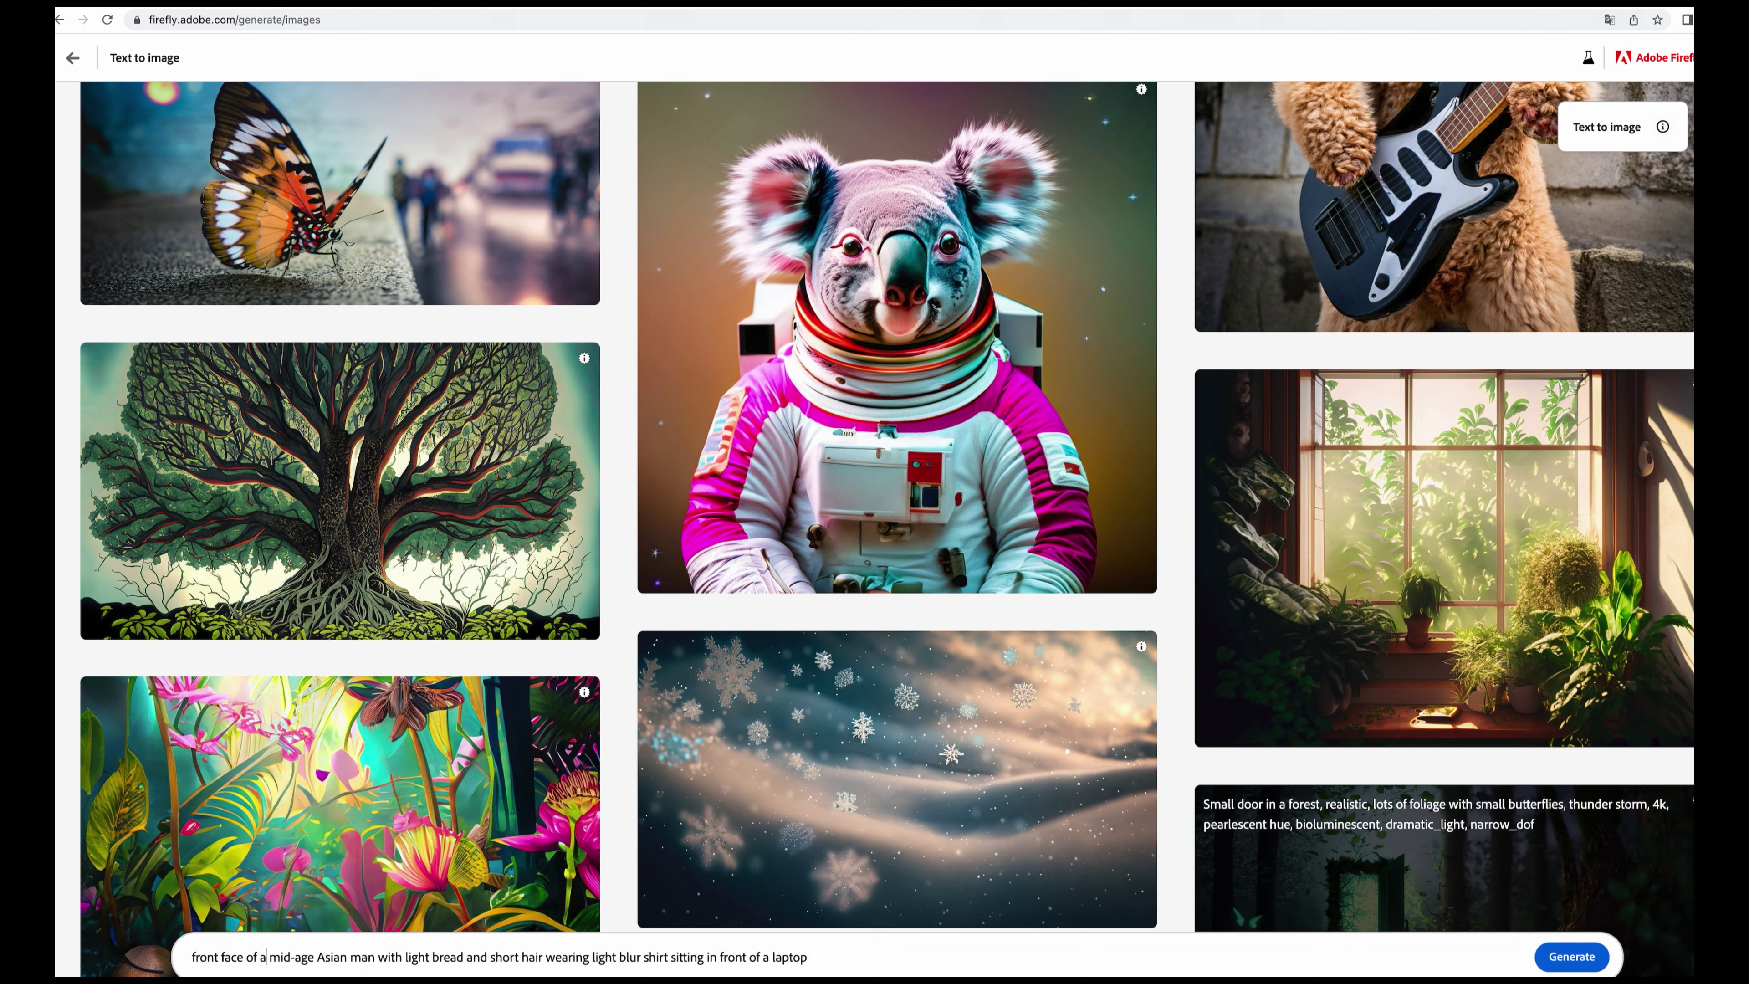
click(1563, 962)
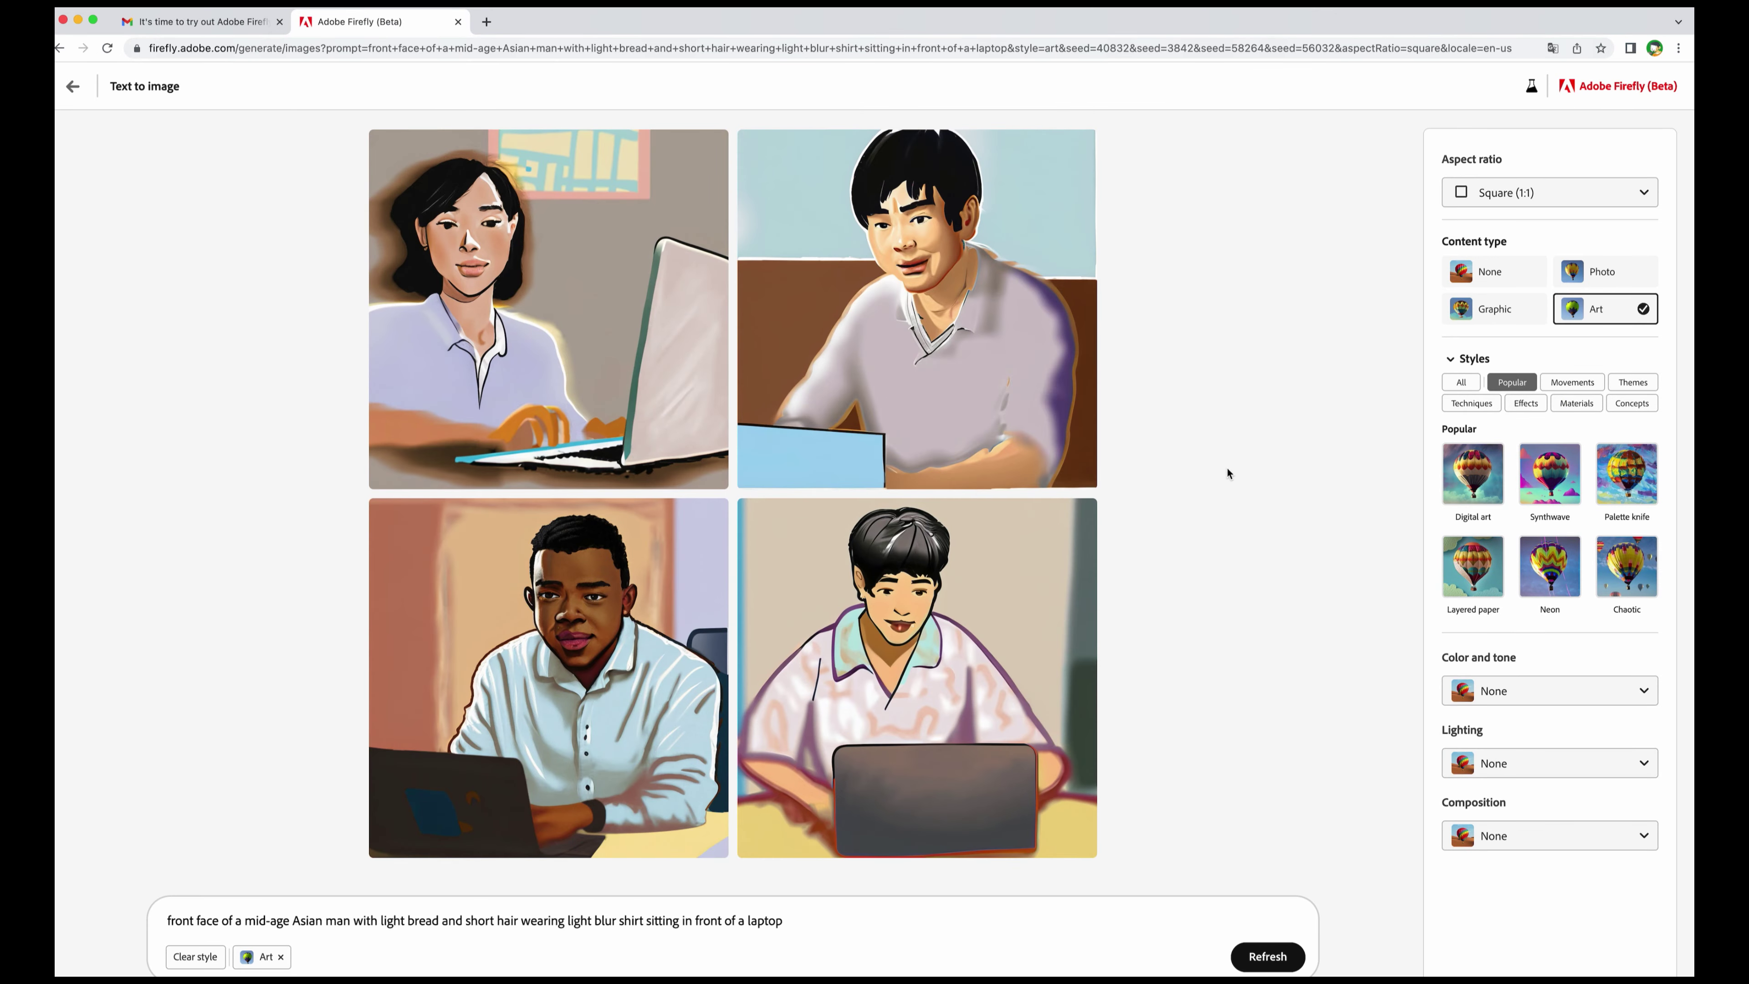
mouse_move(438, 340)
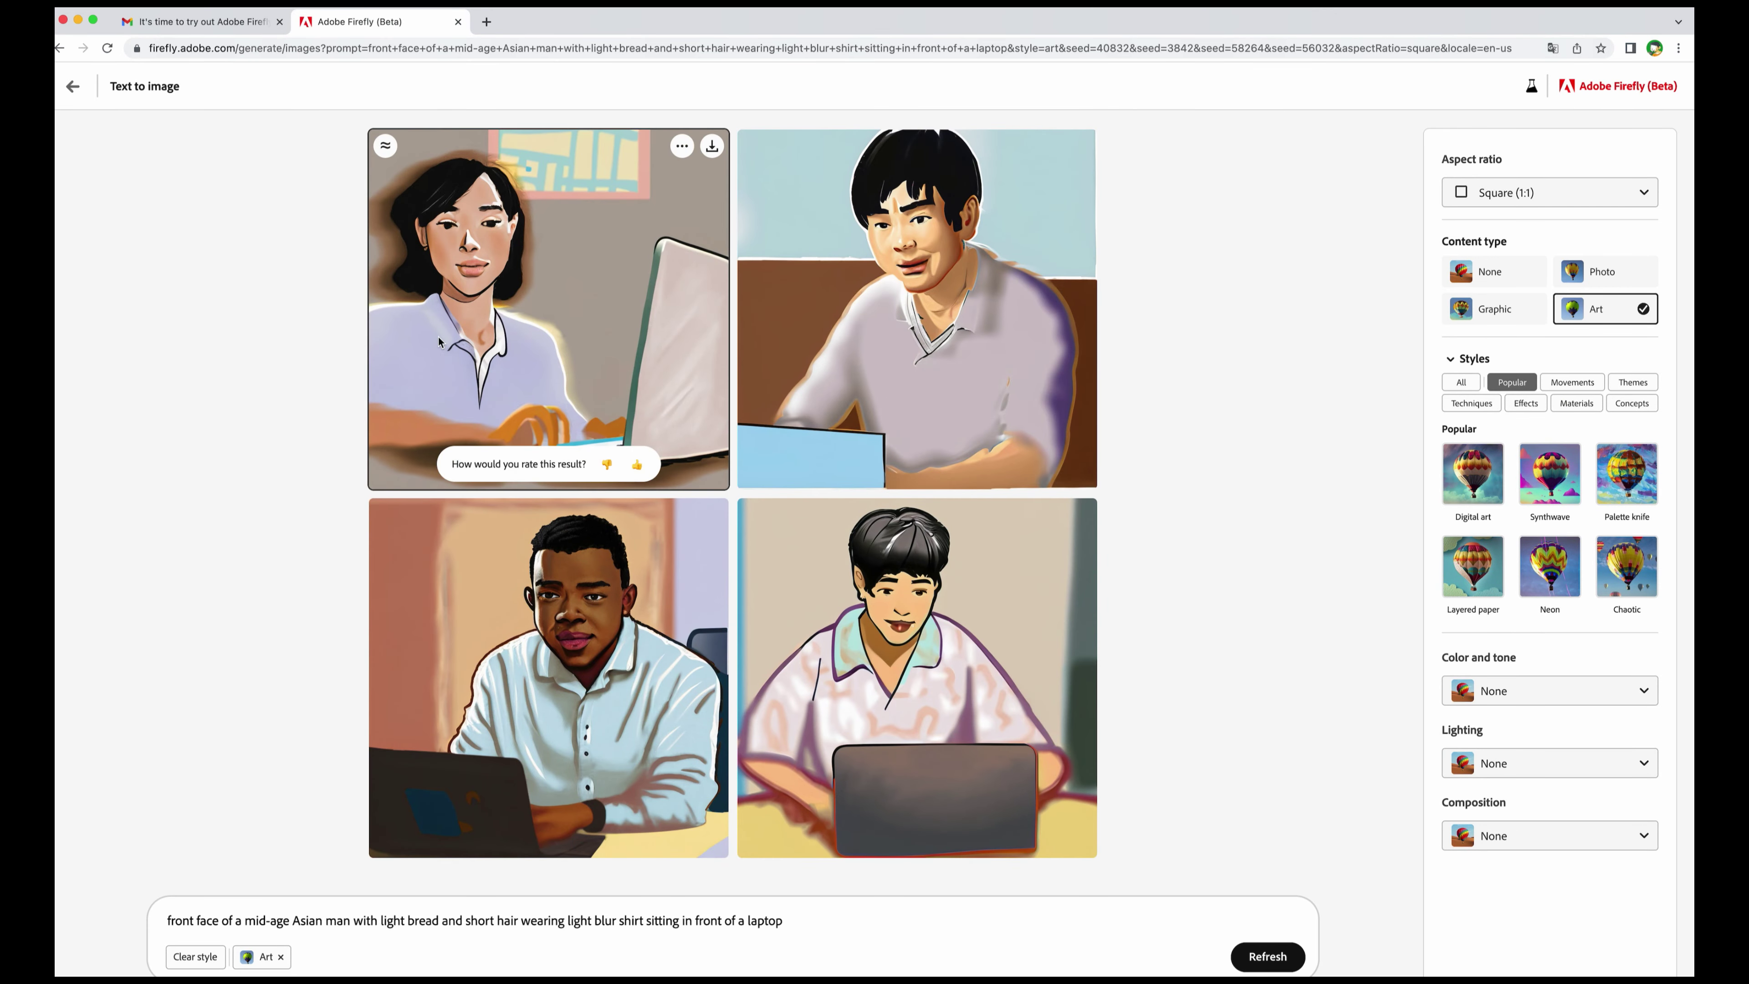
mouse_move(600, 604)
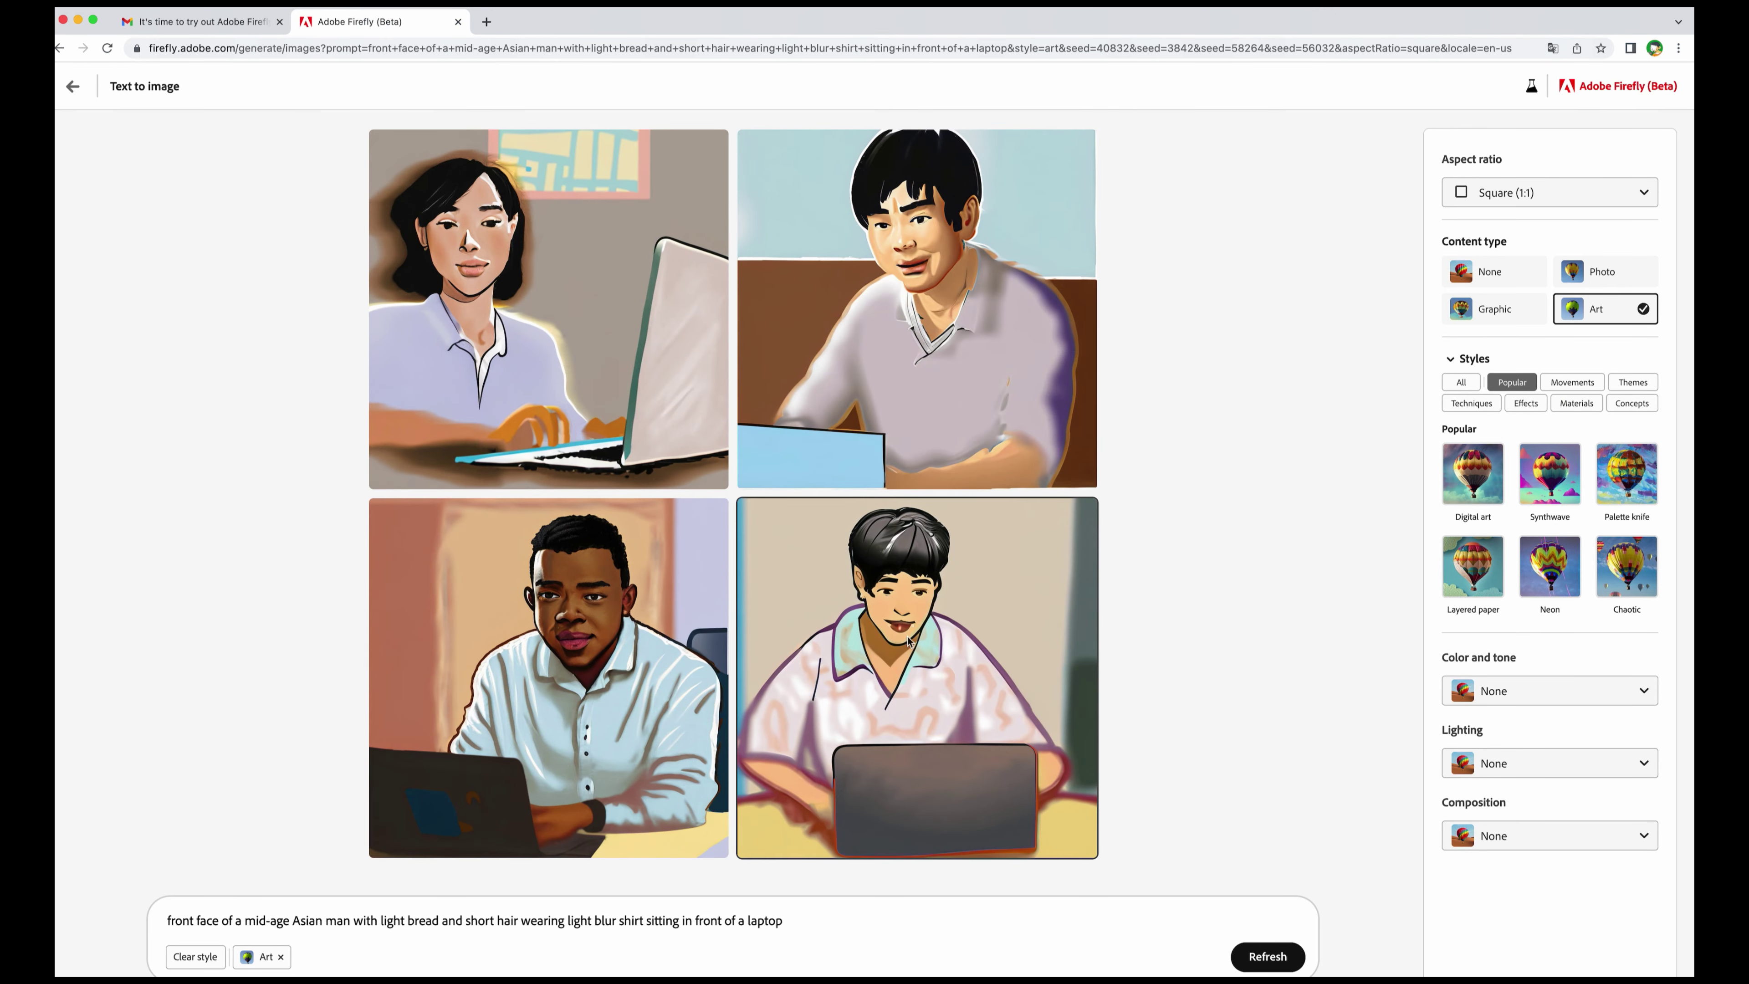
mouse_move(965, 610)
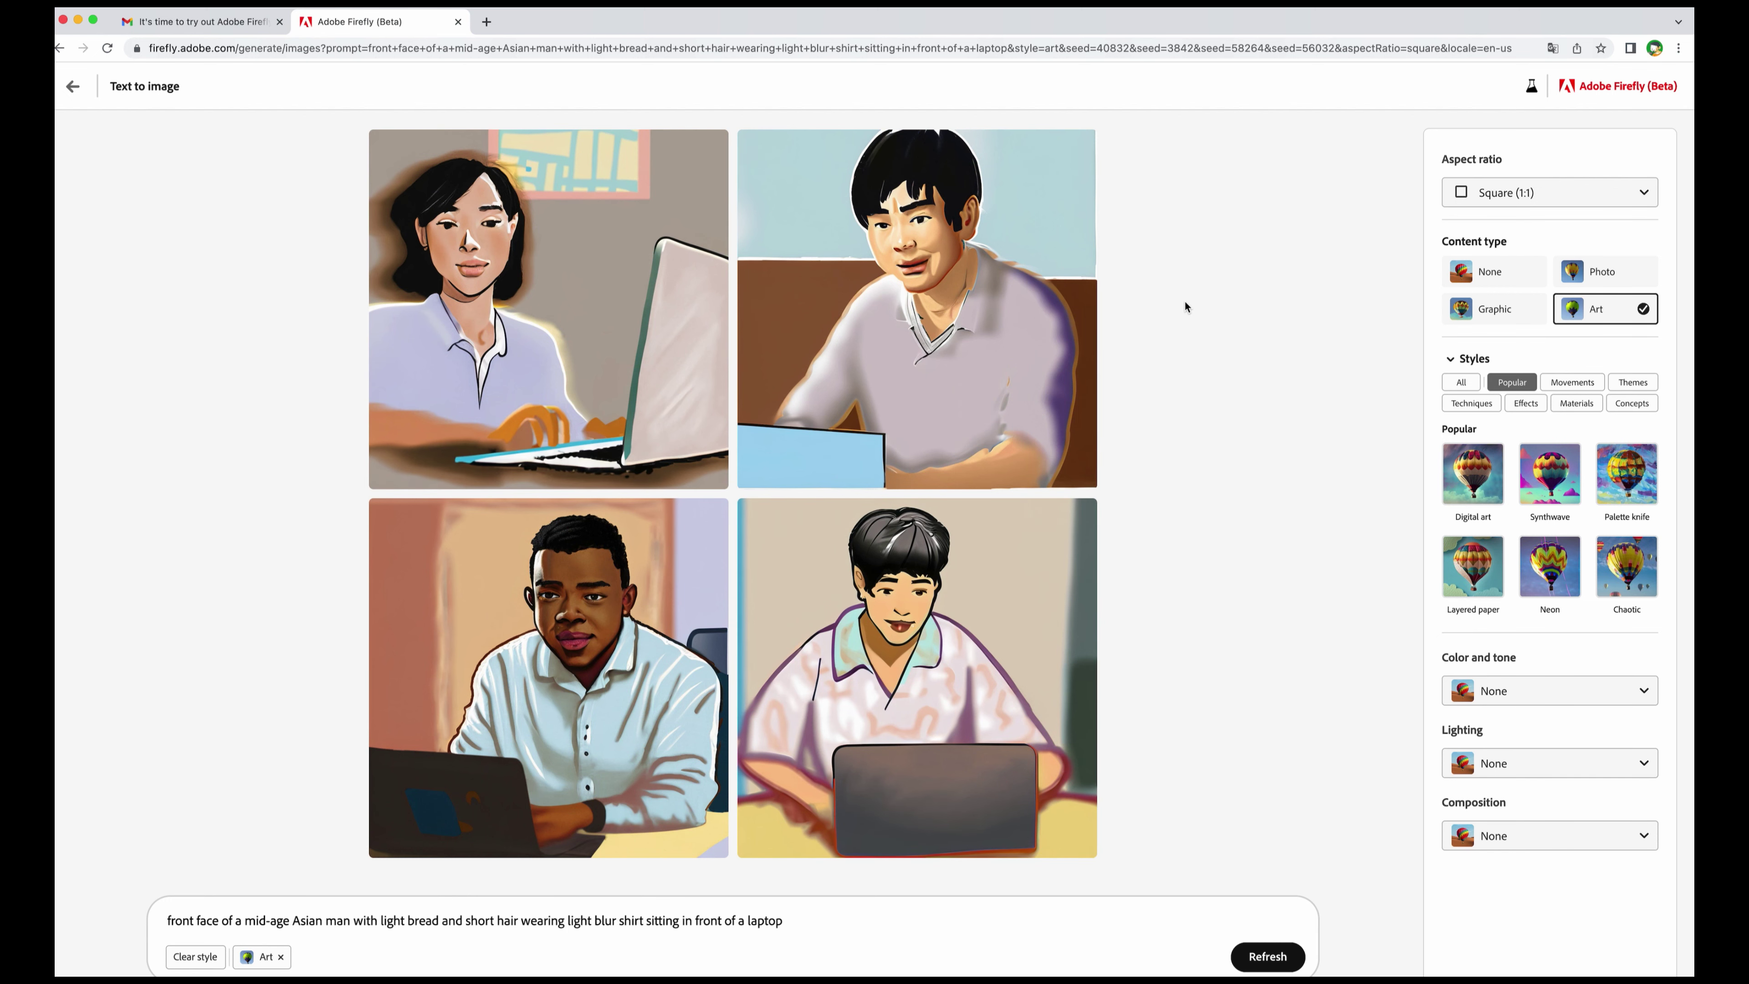
- Correct "bread" to "beard" in the prompt and regenerate the images
double_click(423, 921)
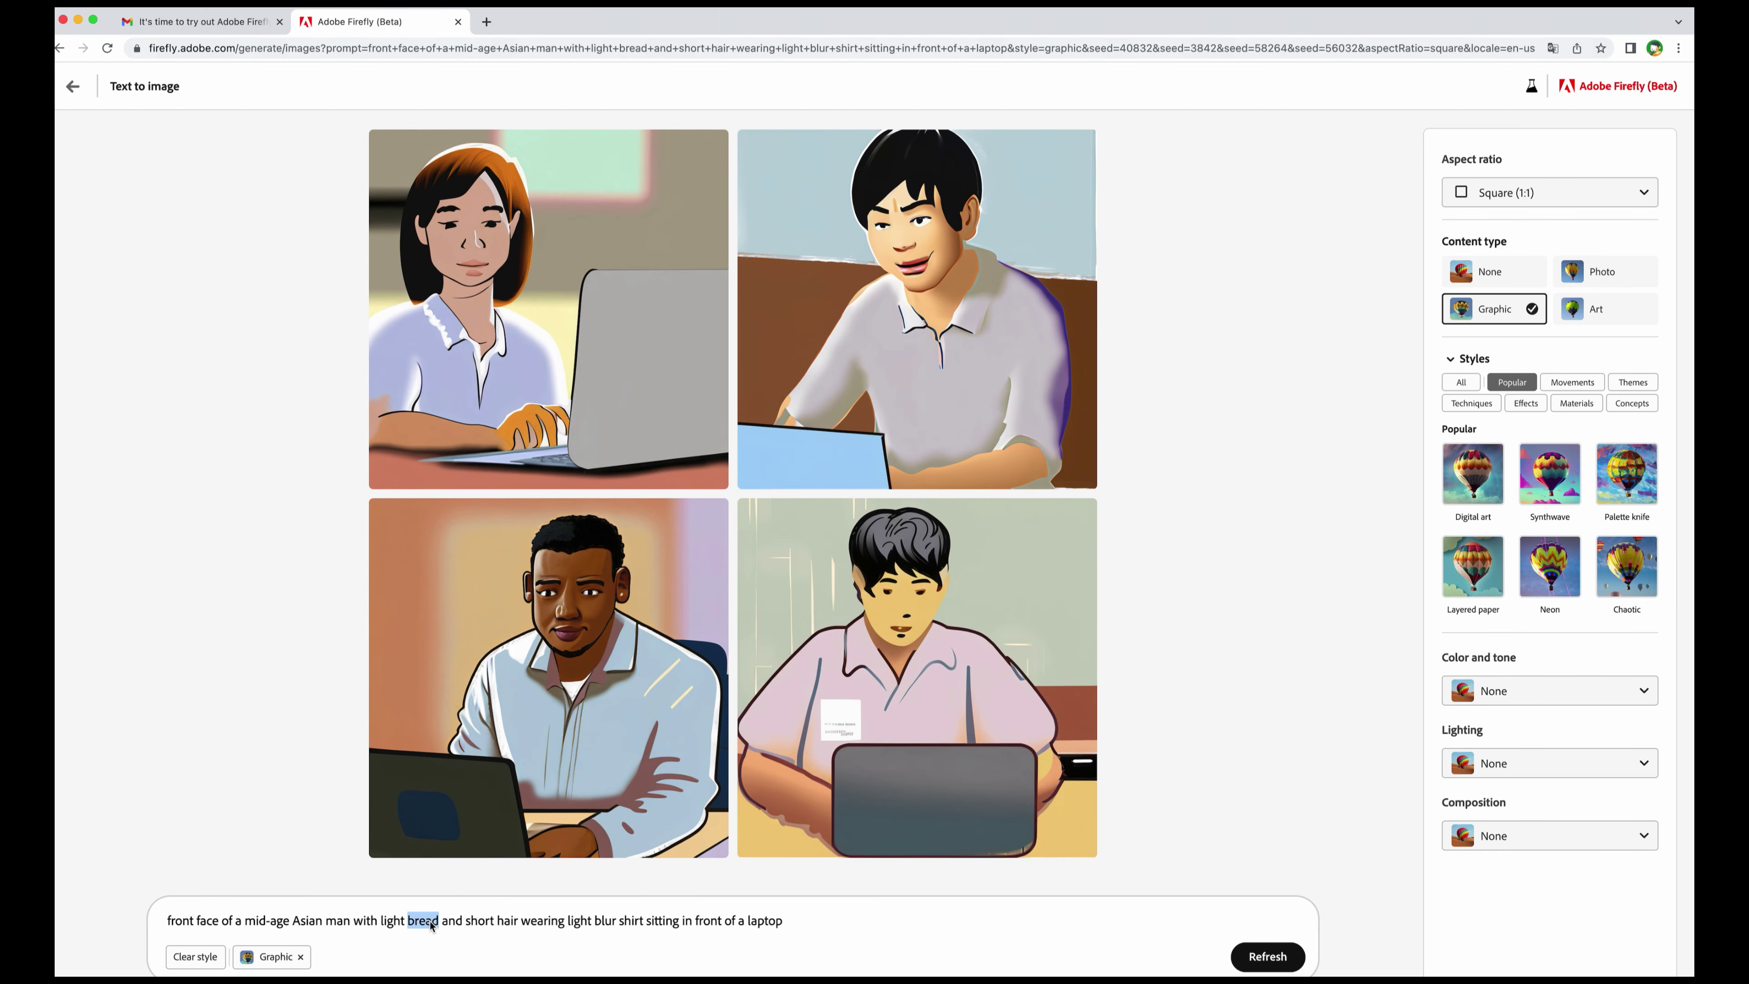
text(beard)
click(1265, 952)
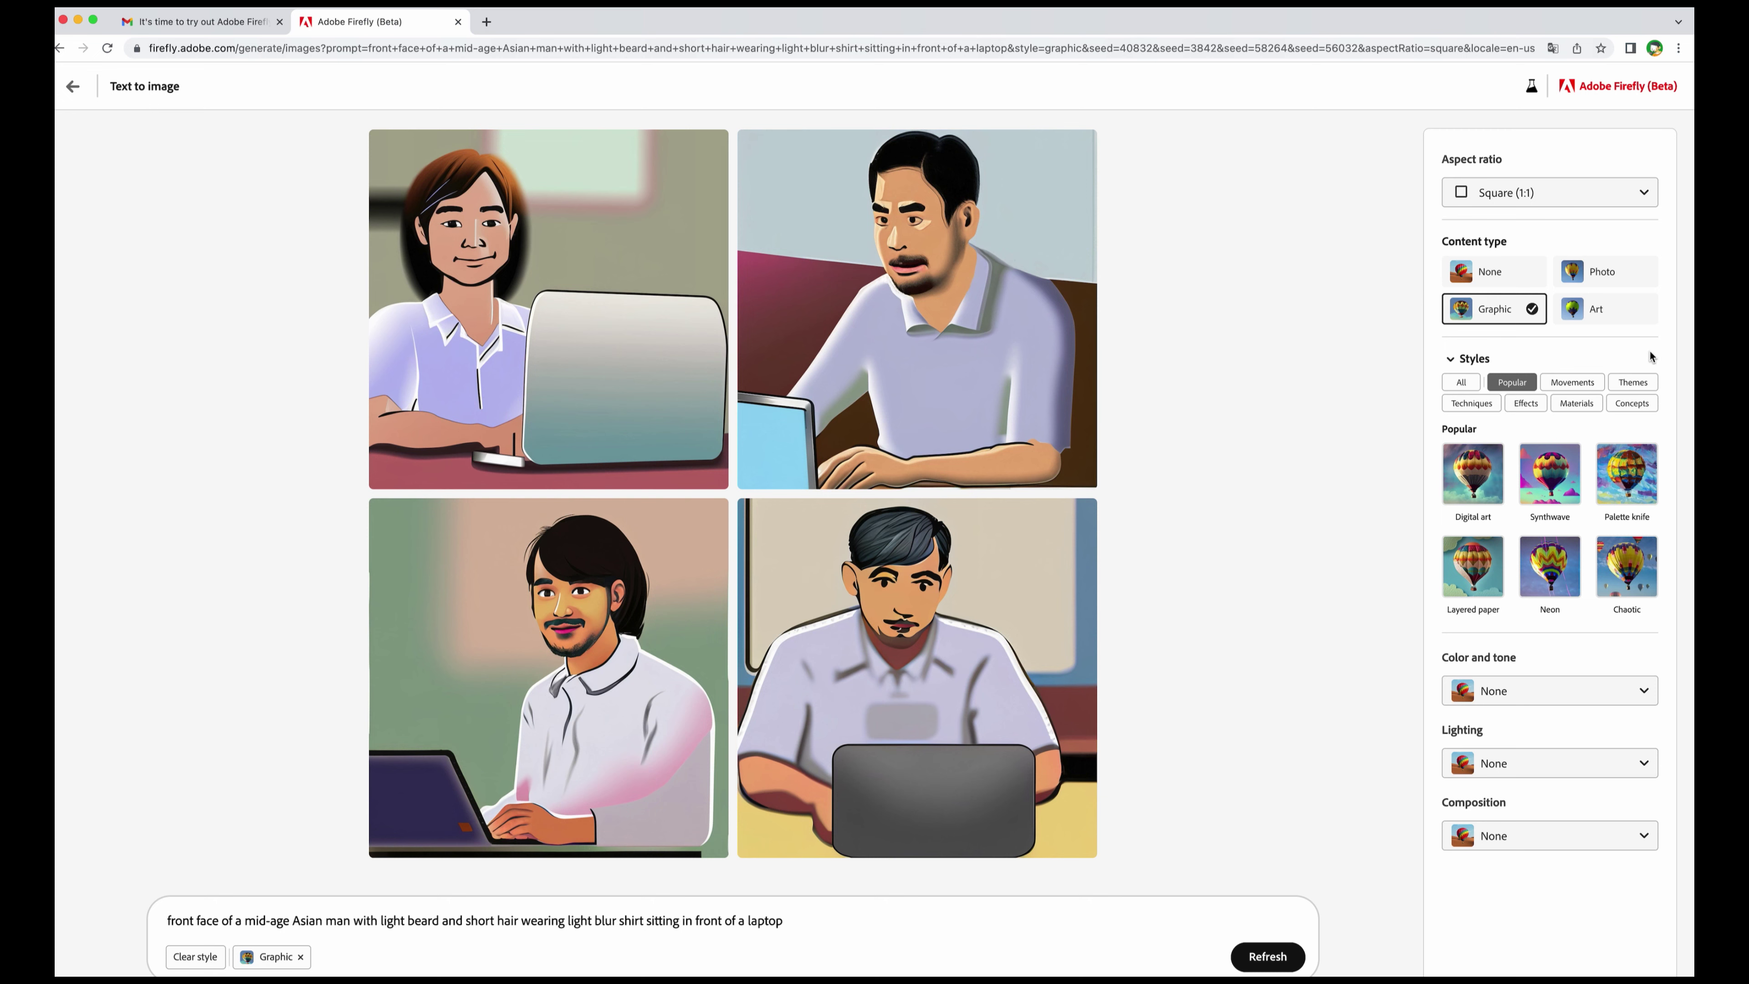
- Compare the generated images under the content types Art, None and Photo, ending with Photo selected
click(1623, 307)
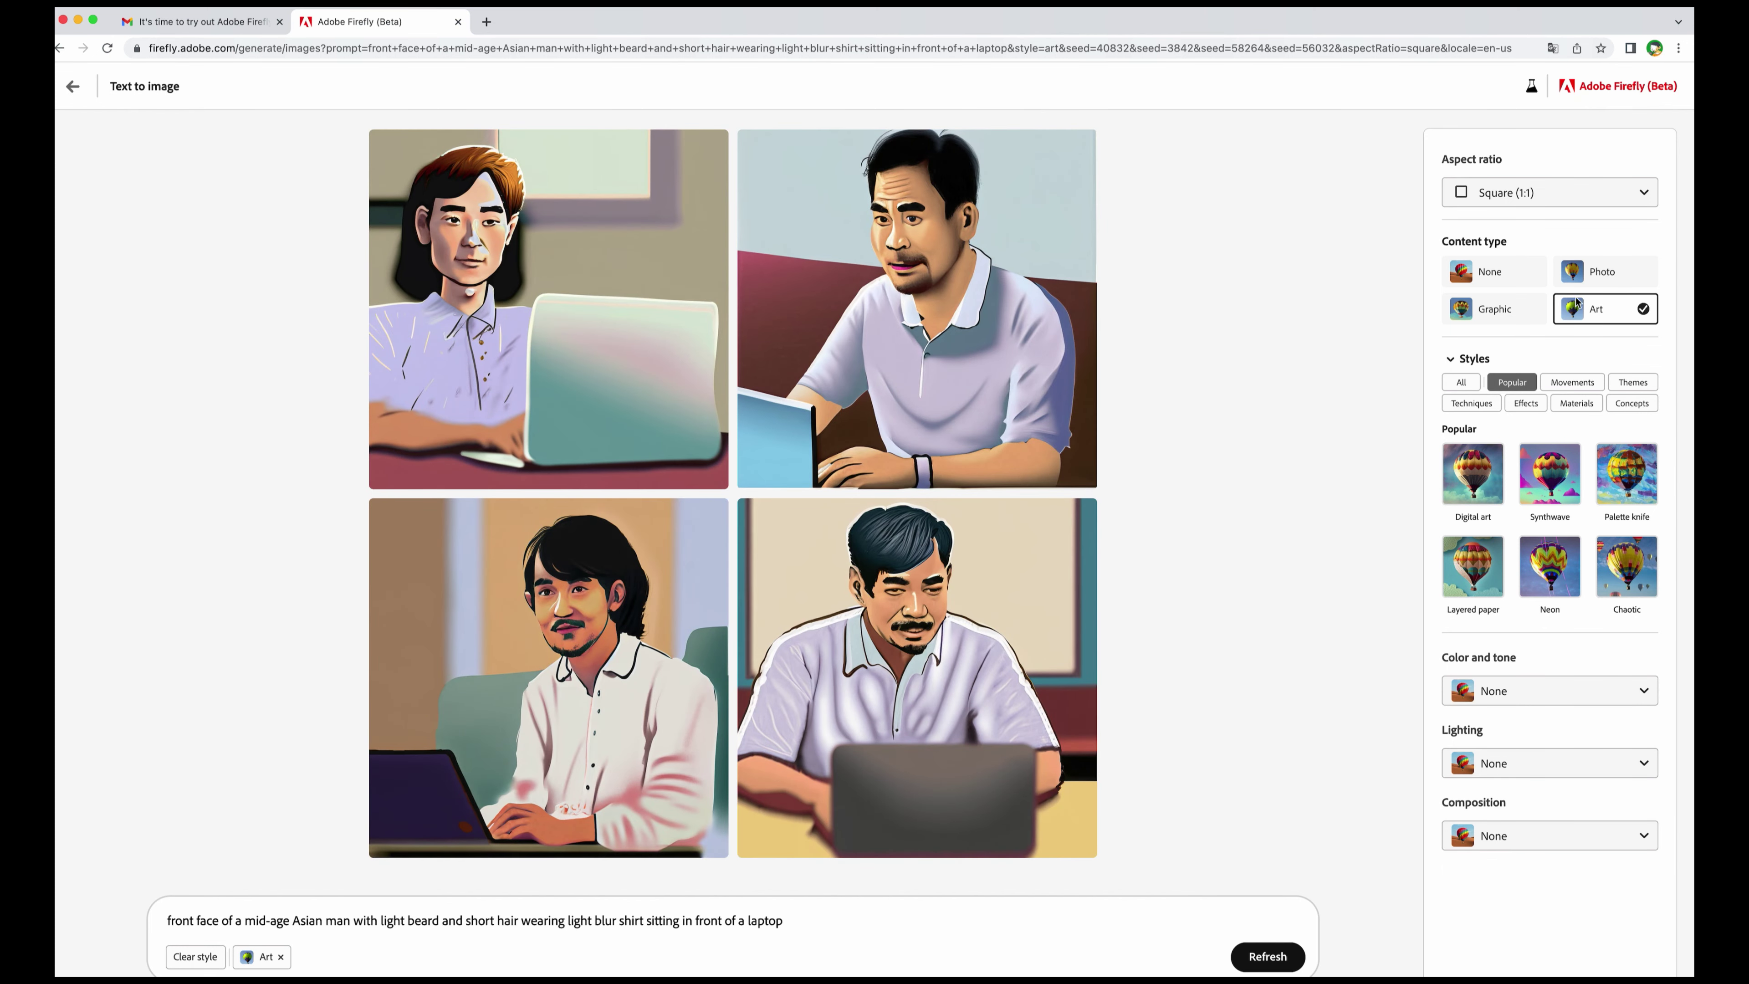
click(1519, 283)
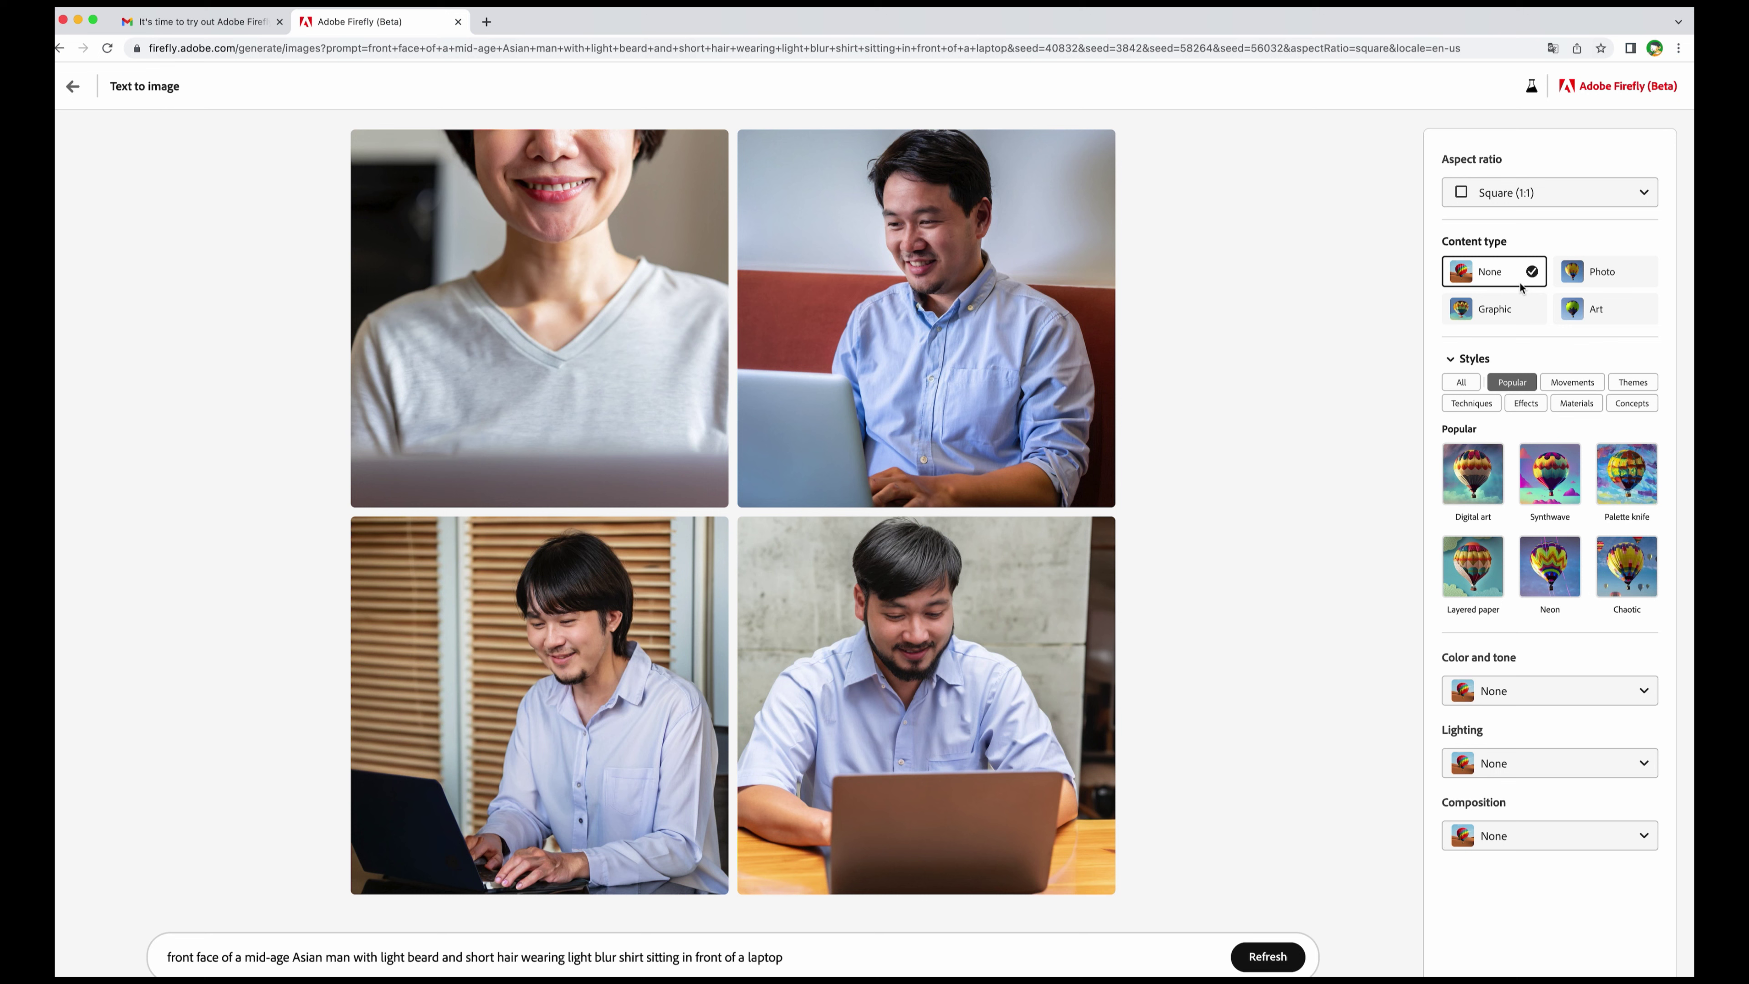
click(1581, 280)
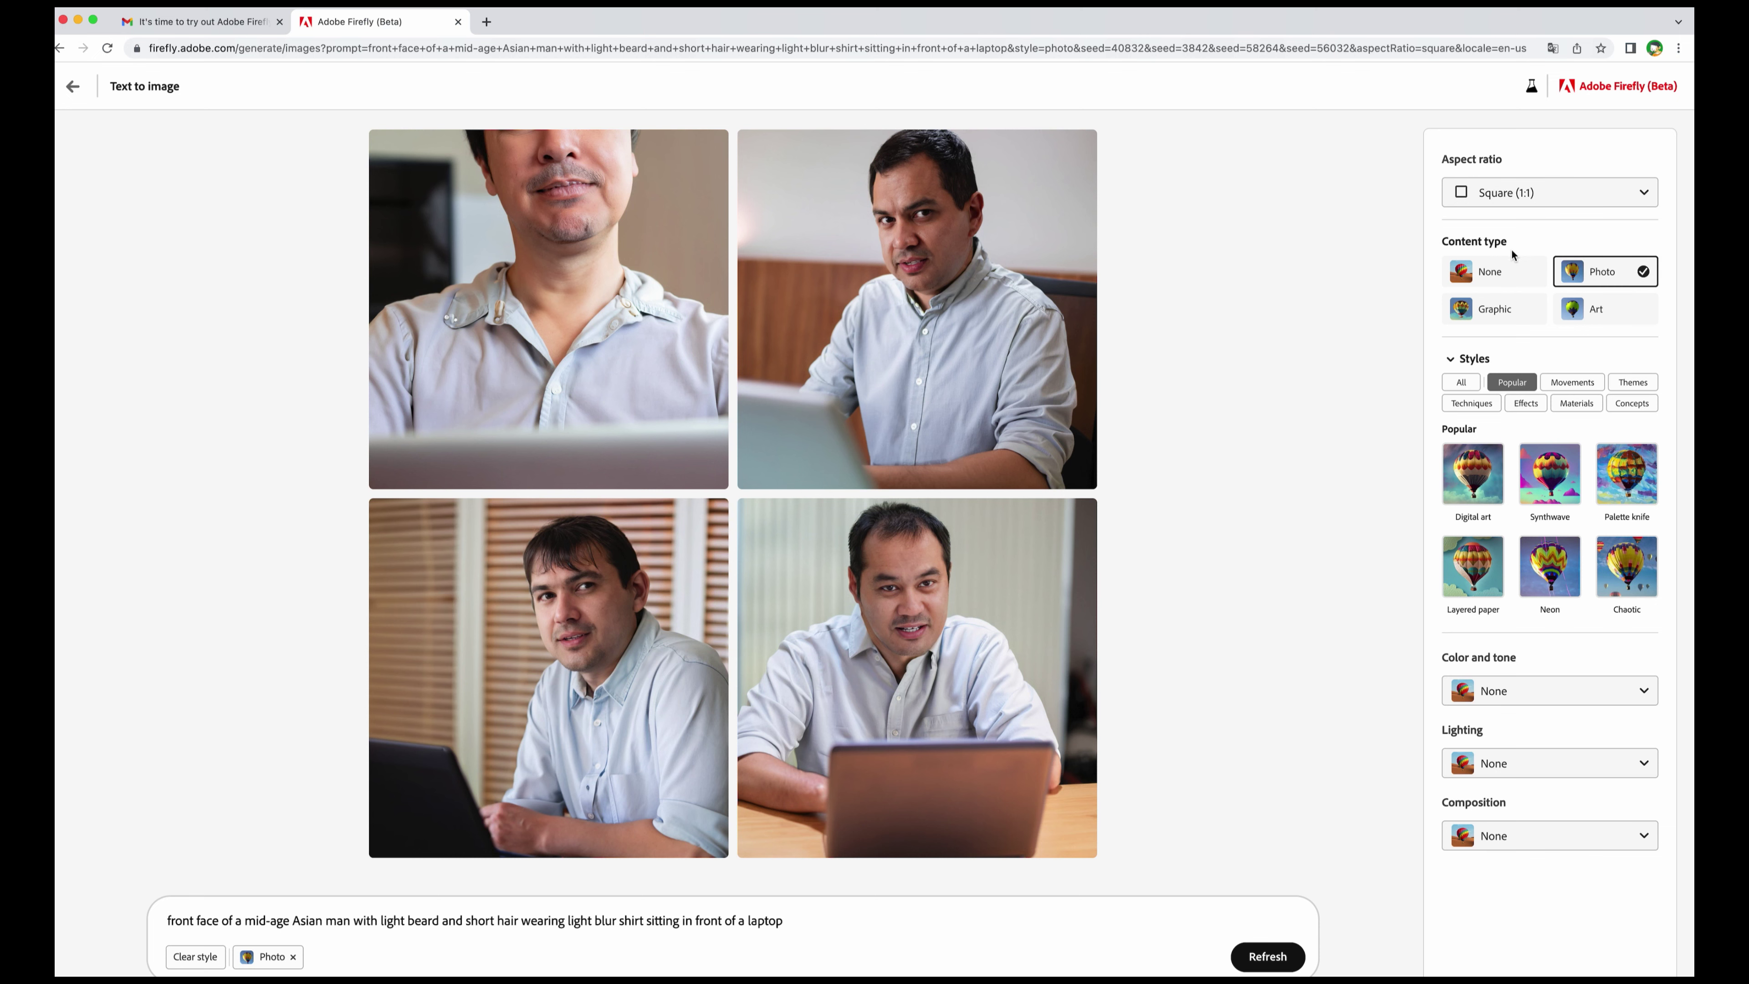
click(1508, 268)
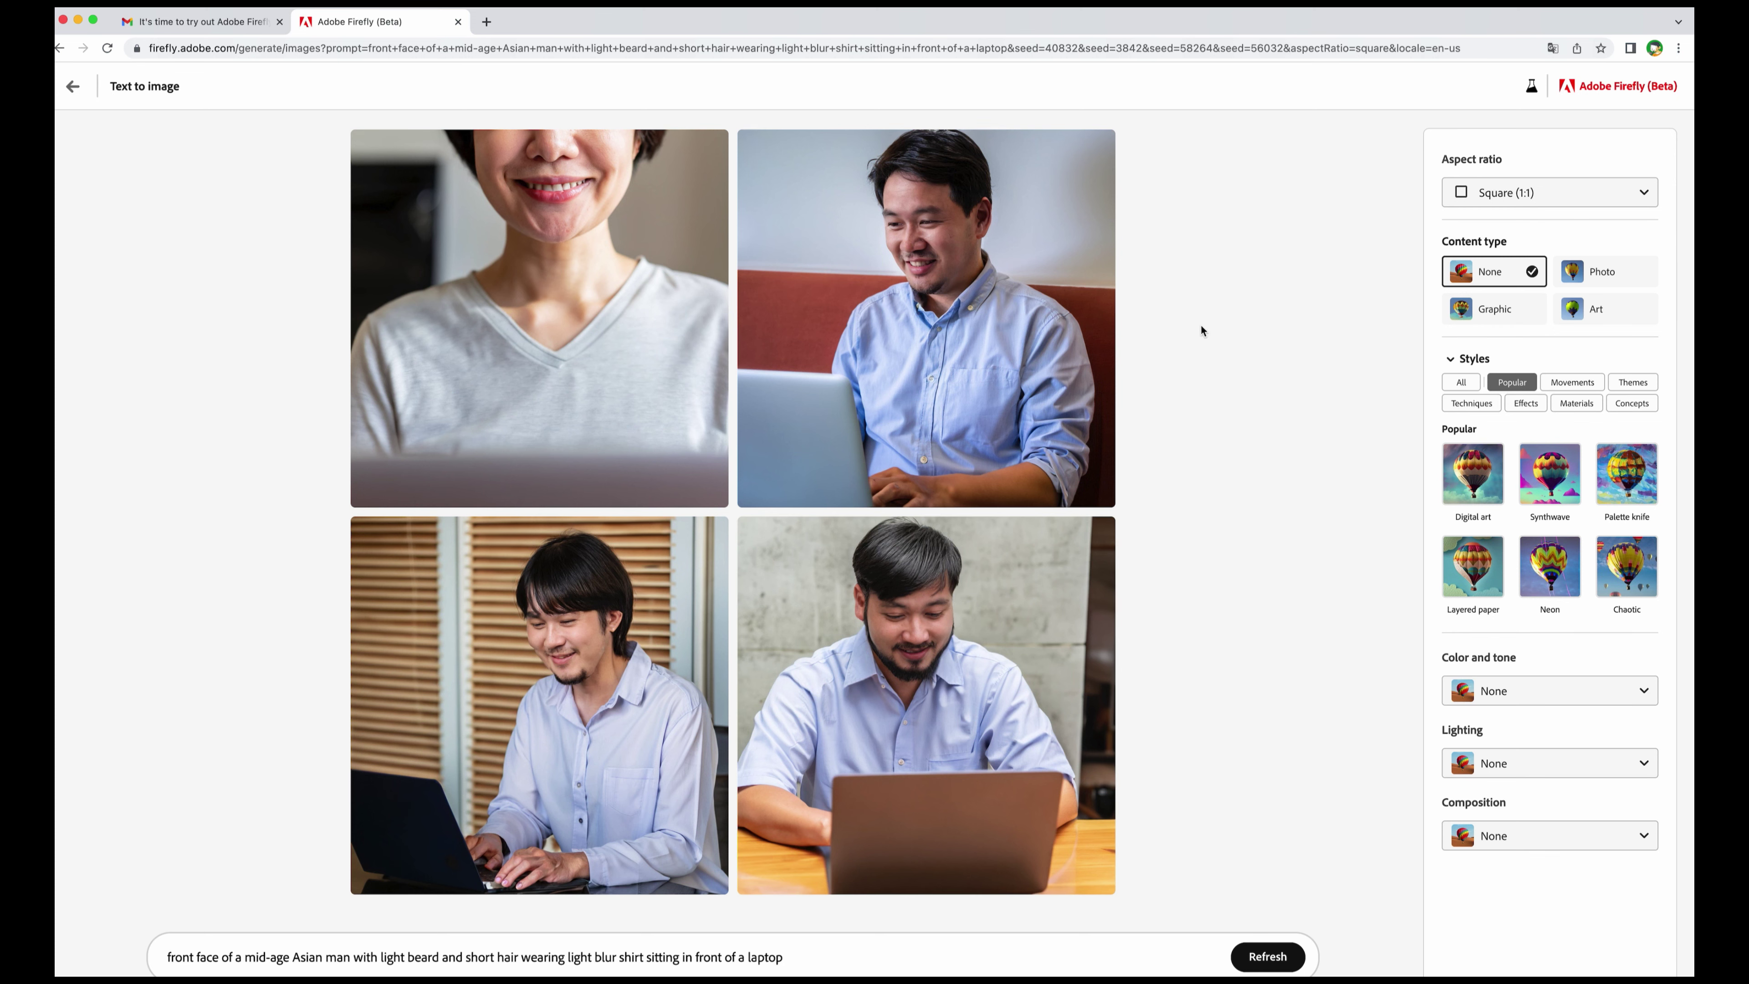
click(1571, 271)
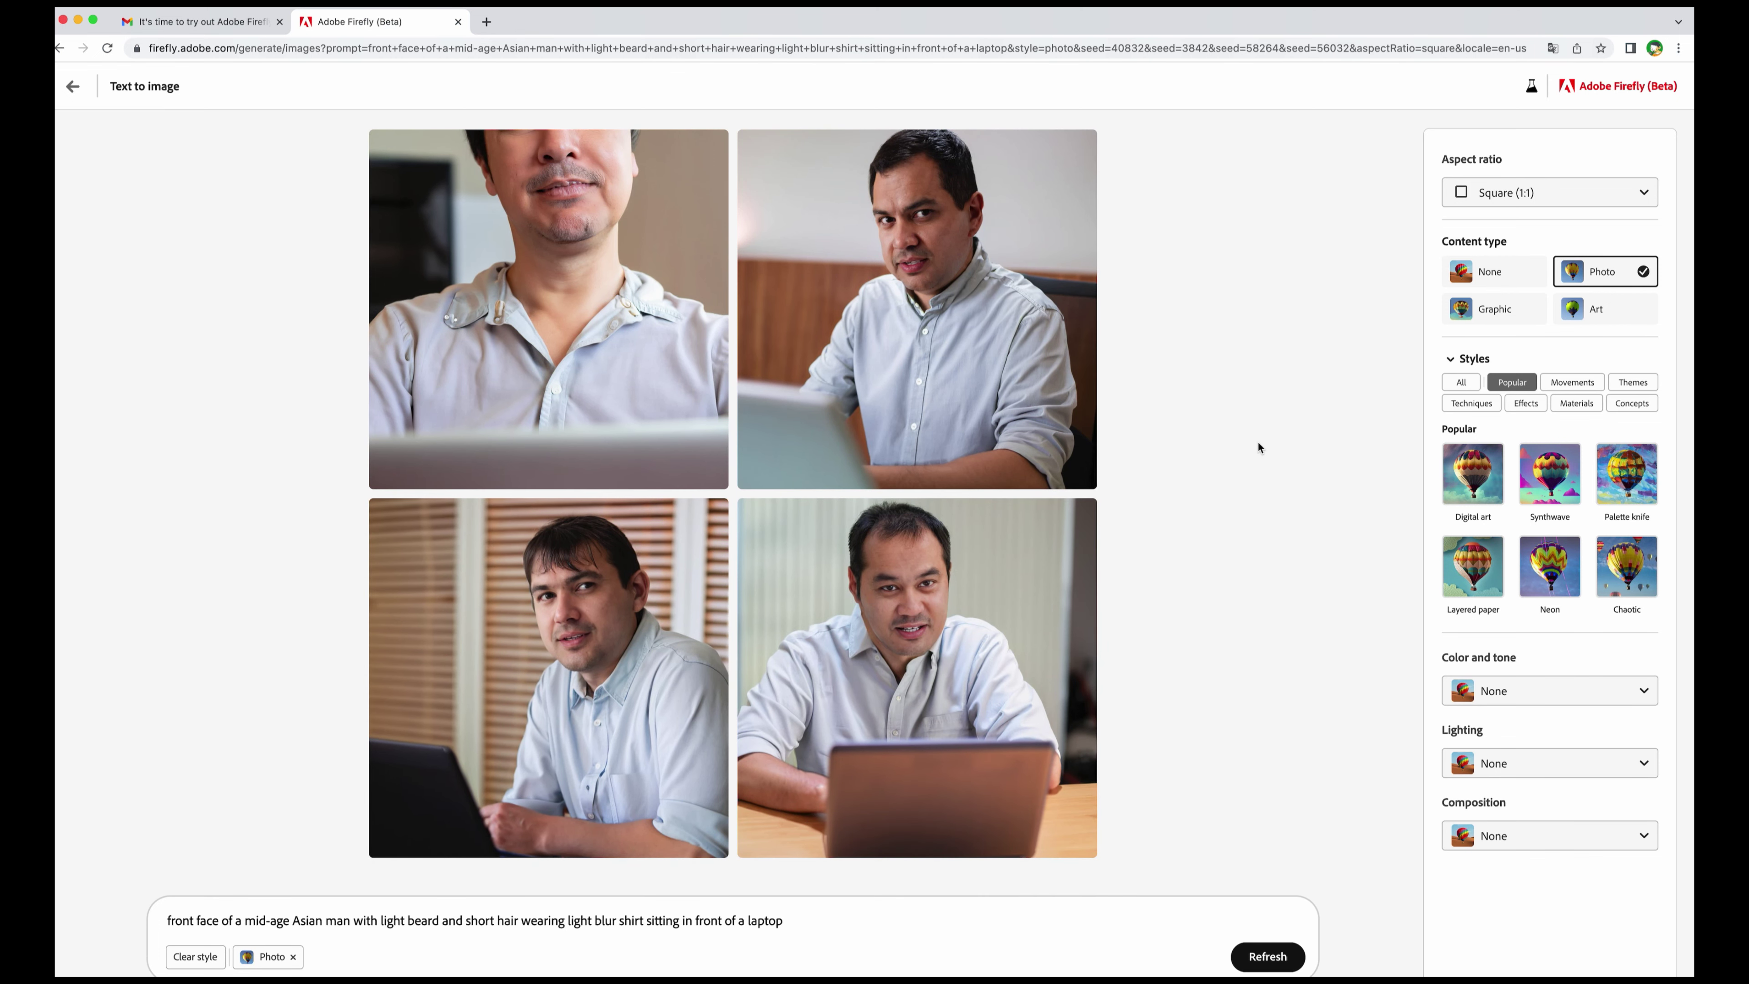
- Add the Pencil drawing technique to the image styles and generate the images again
mouse_move(782, 339)
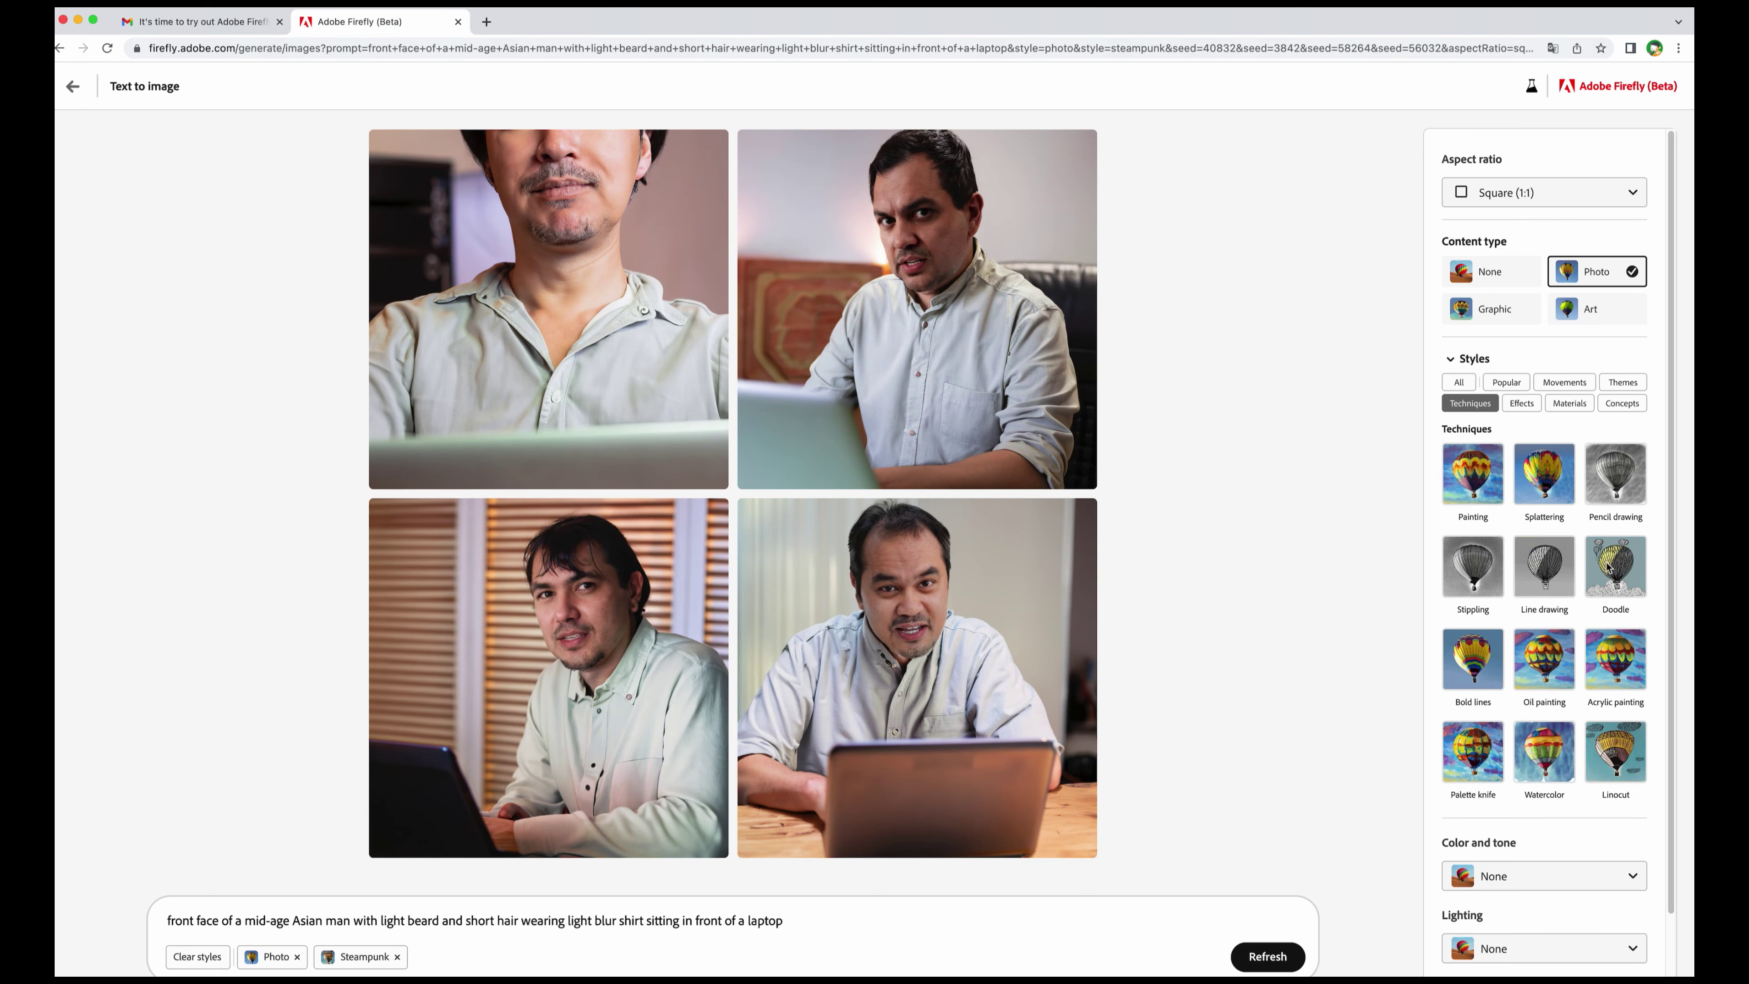
click(1611, 479)
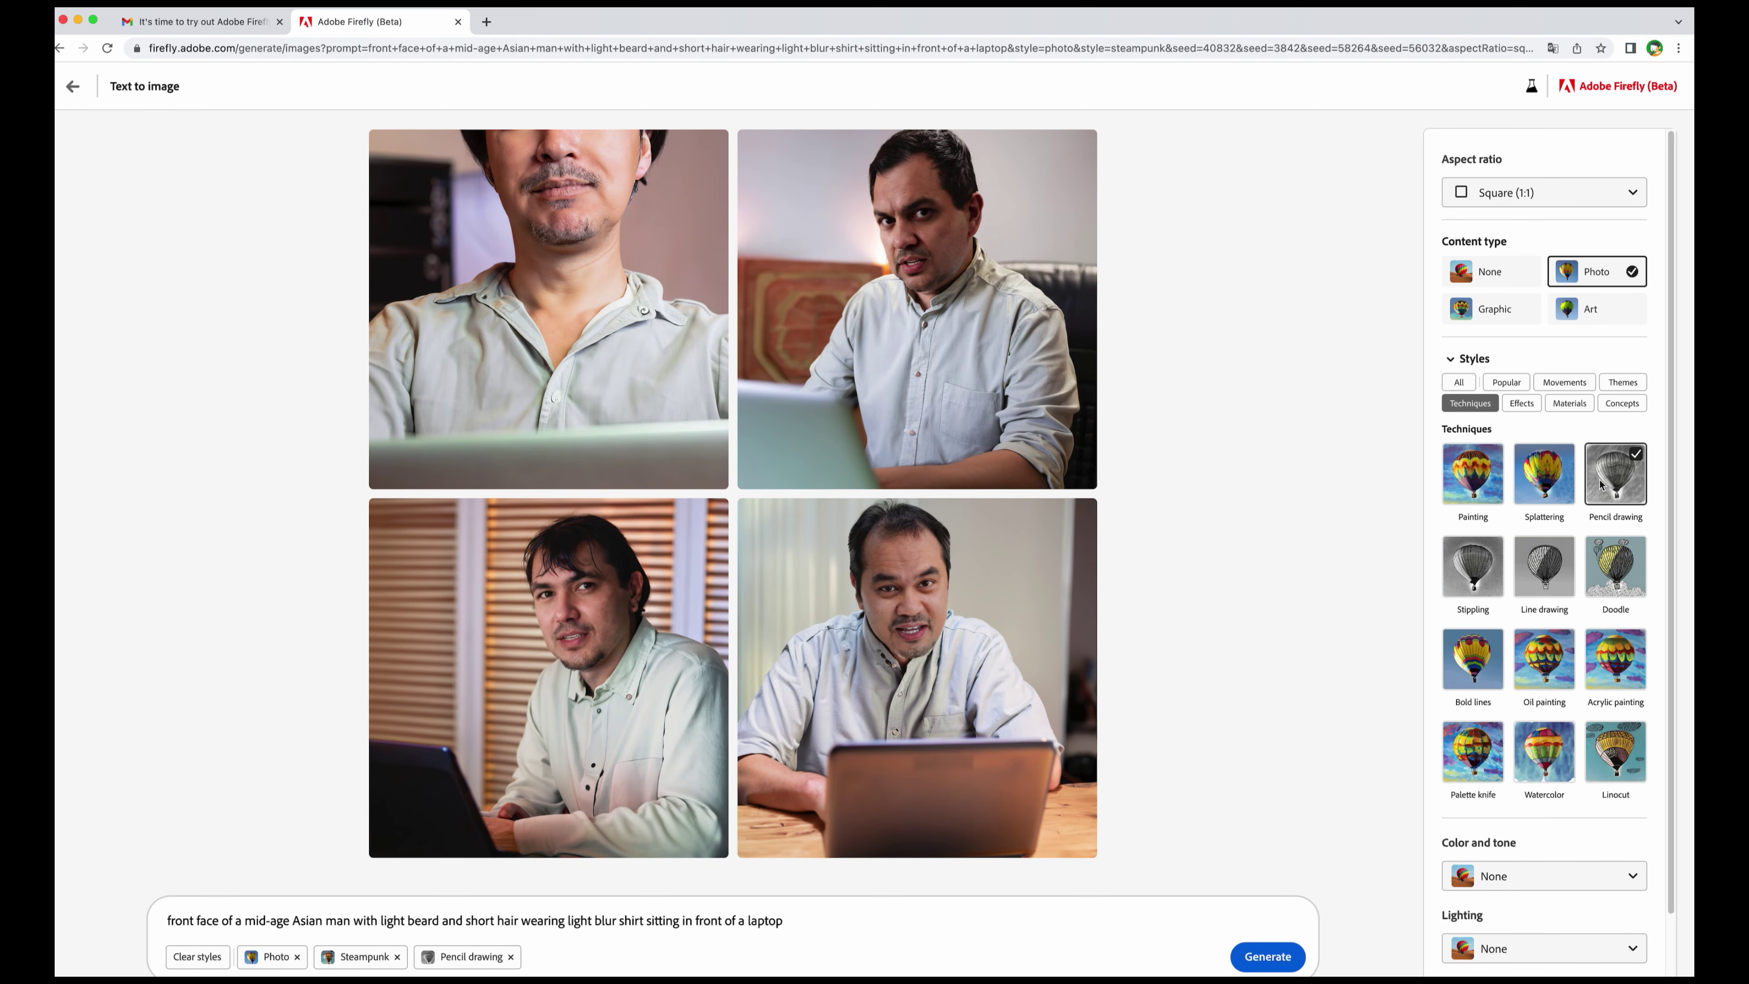
click(1252, 958)
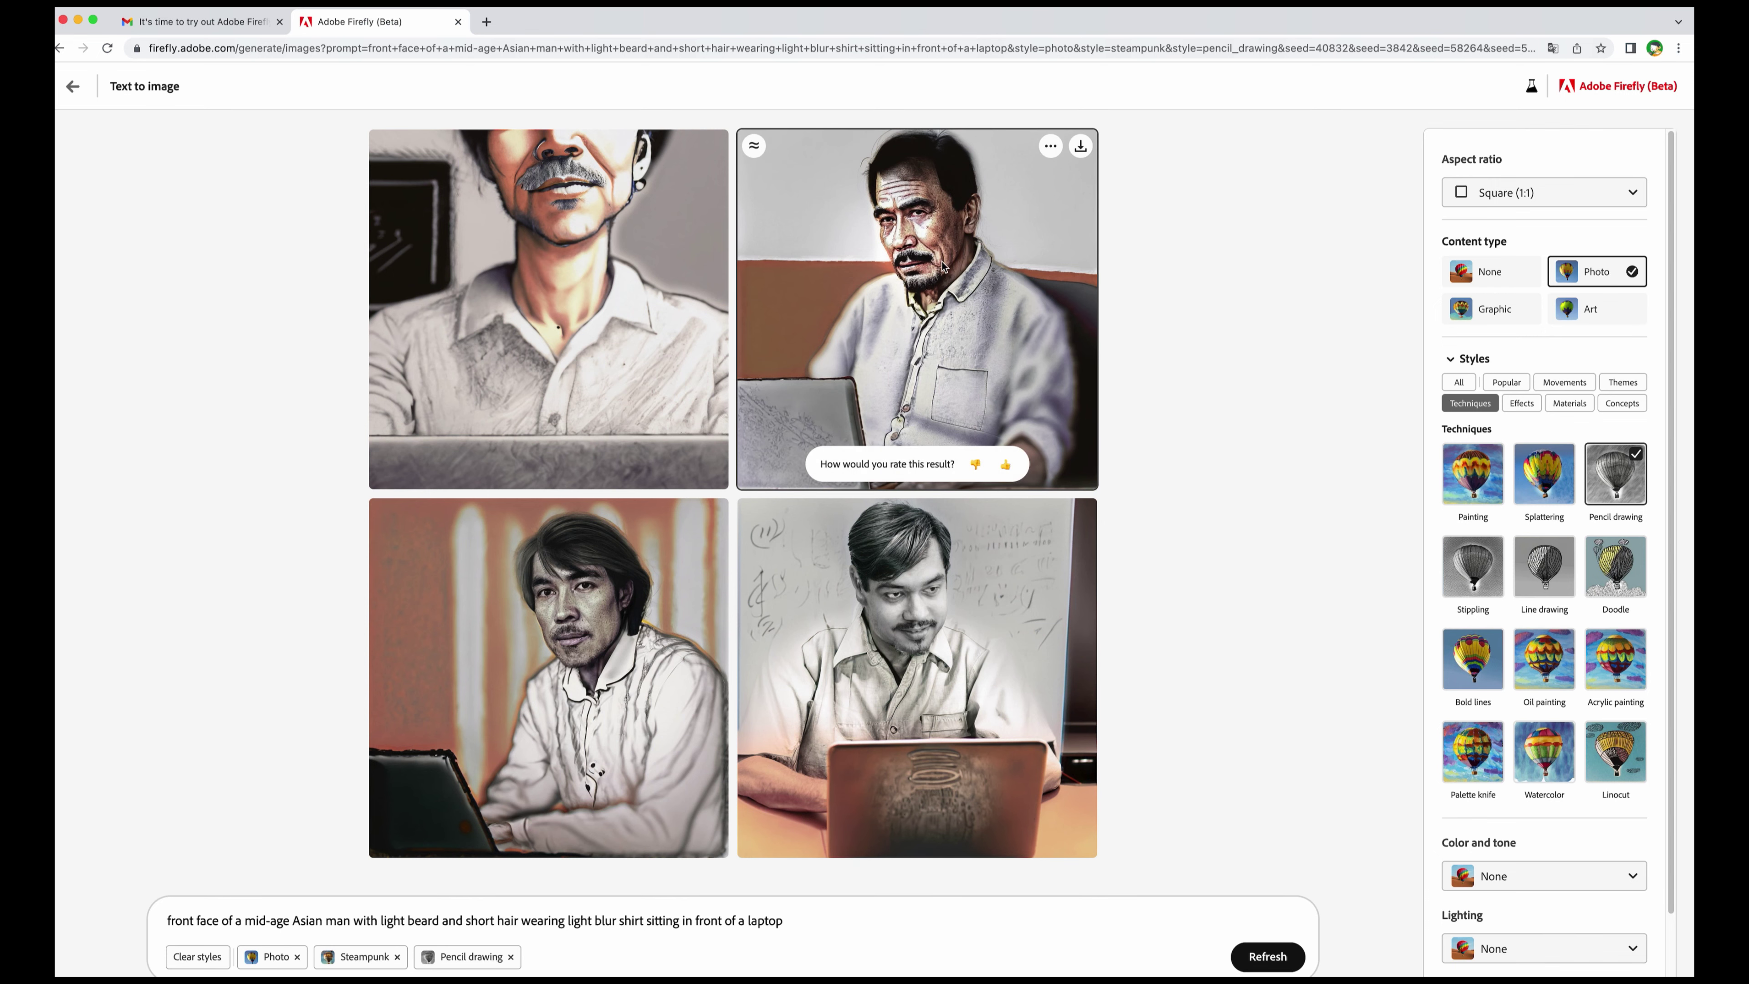
- Set the color and tone to Pastel color and the content type to None, without Pencil drawing, and regenerate the images
click(1528, 805)
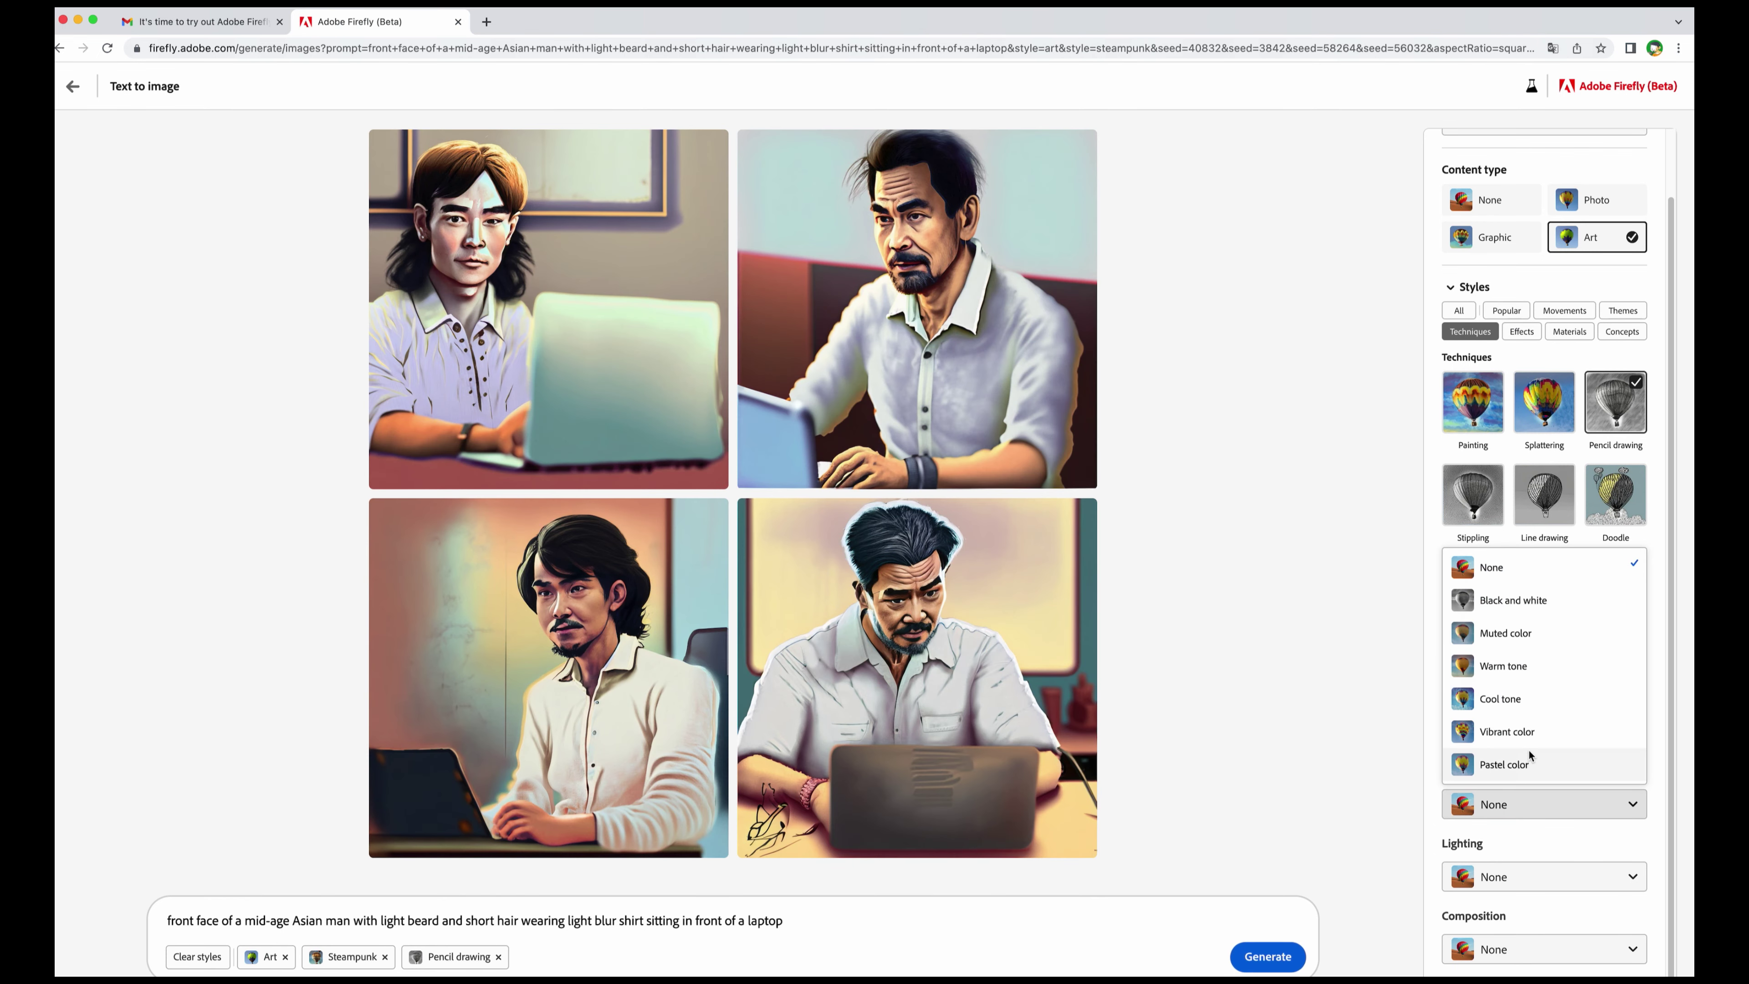
click(1525, 763)
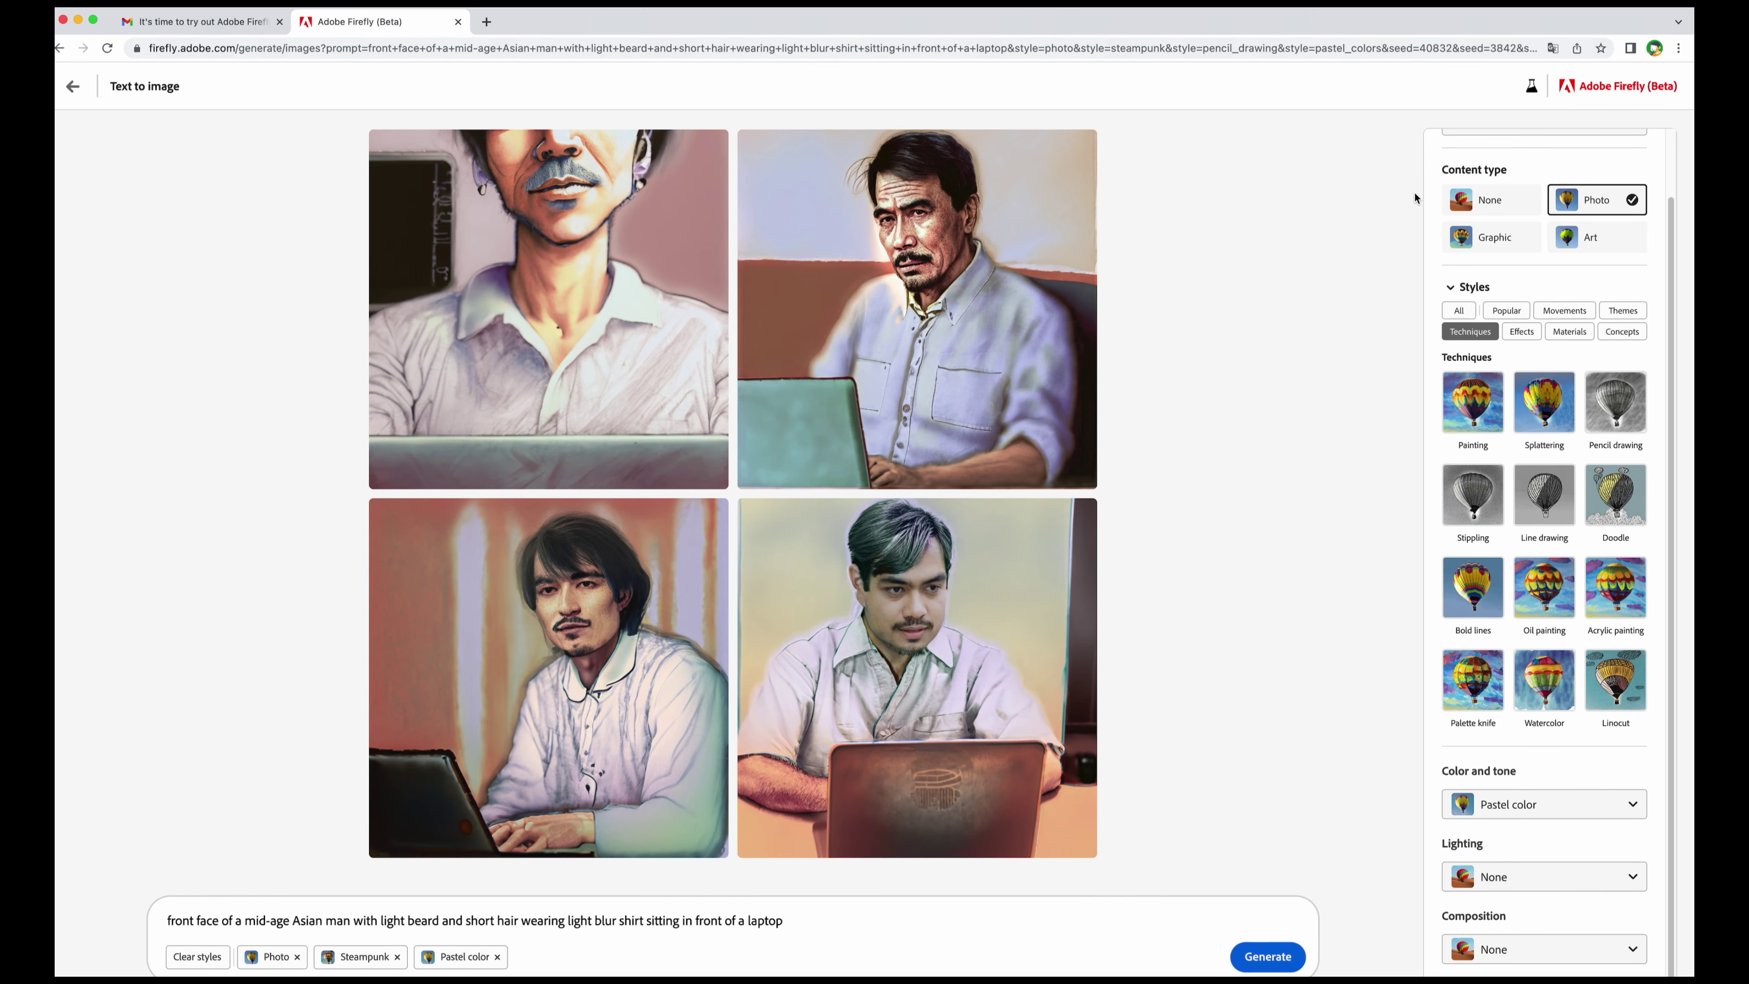
click(1487, 200)
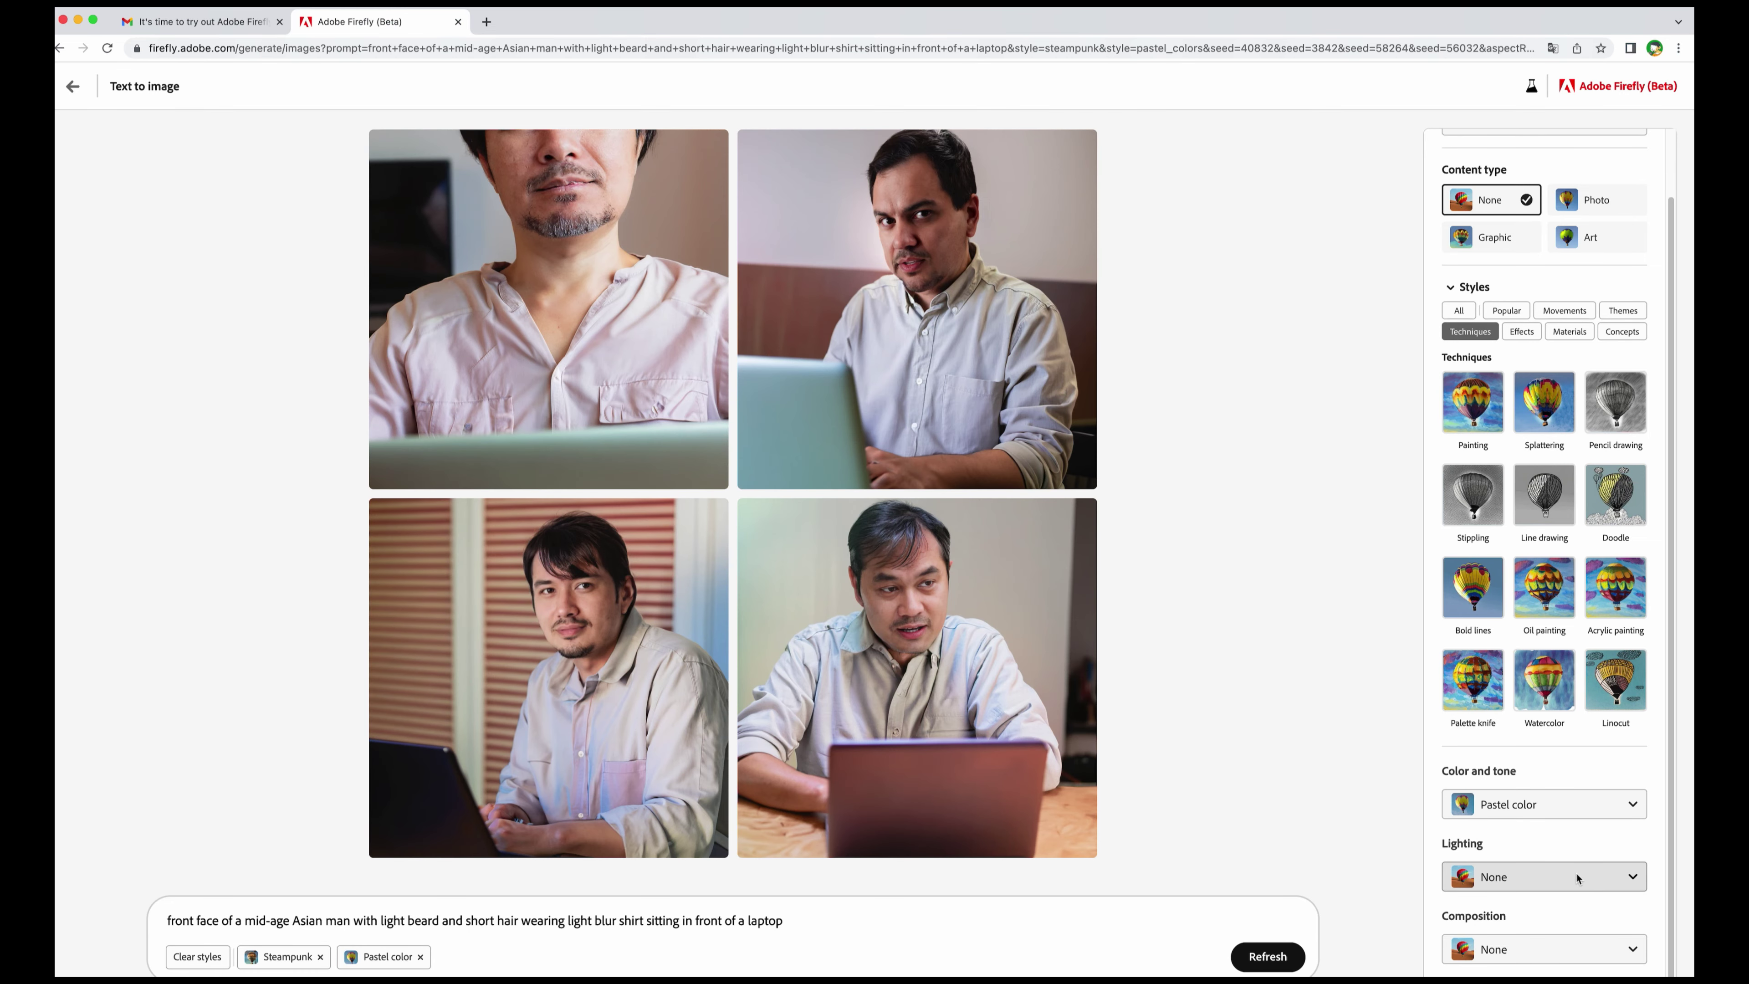
- Generate the images with Backlighting as the lighting, then add Blurry background as the composition and generate again
click(1576, 872)
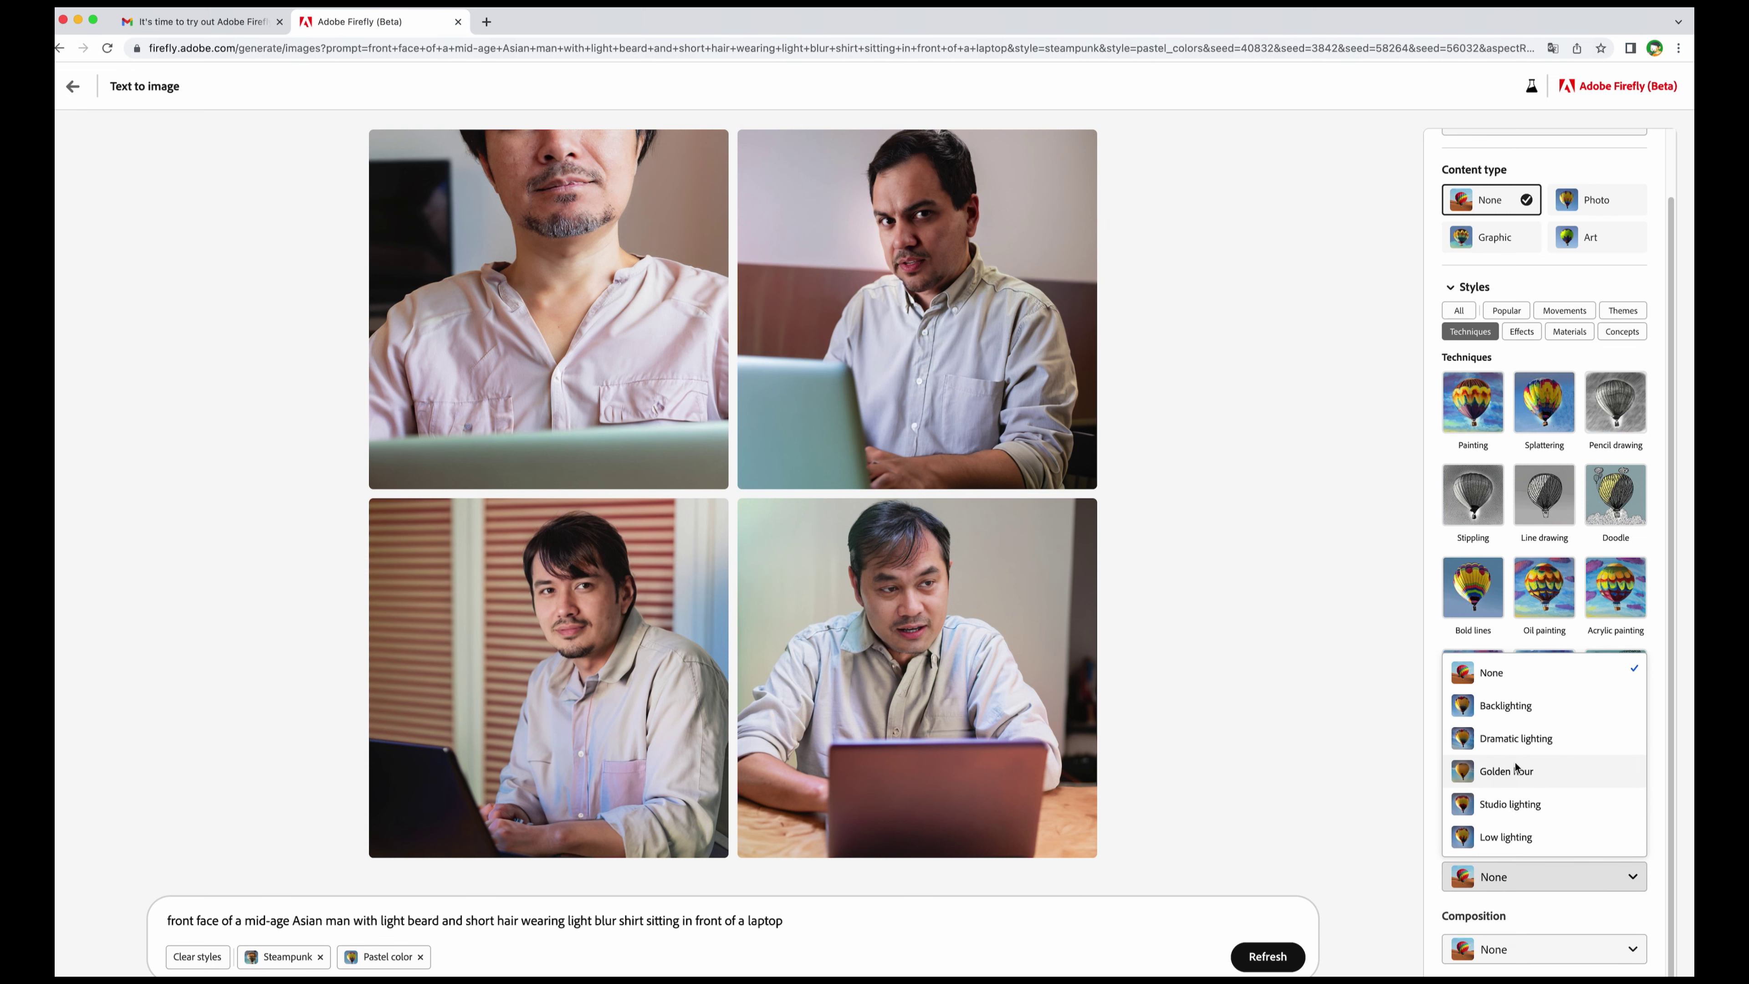
click(1515, 704)
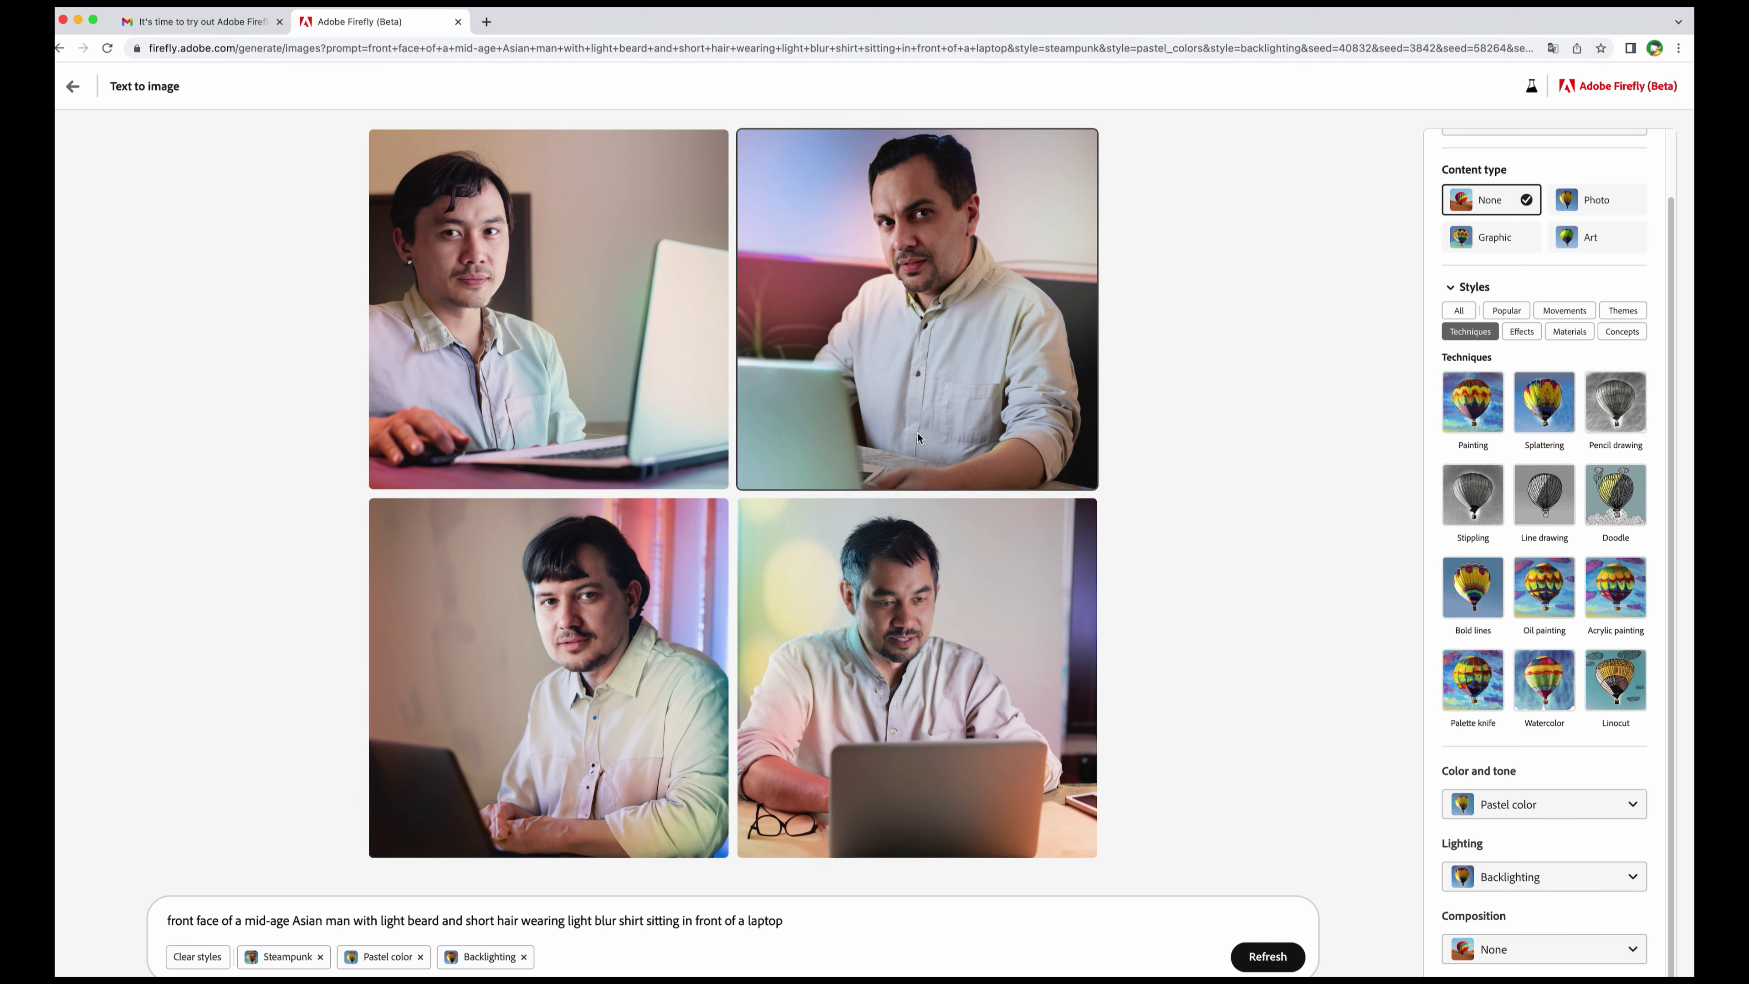
click(1613, 952)
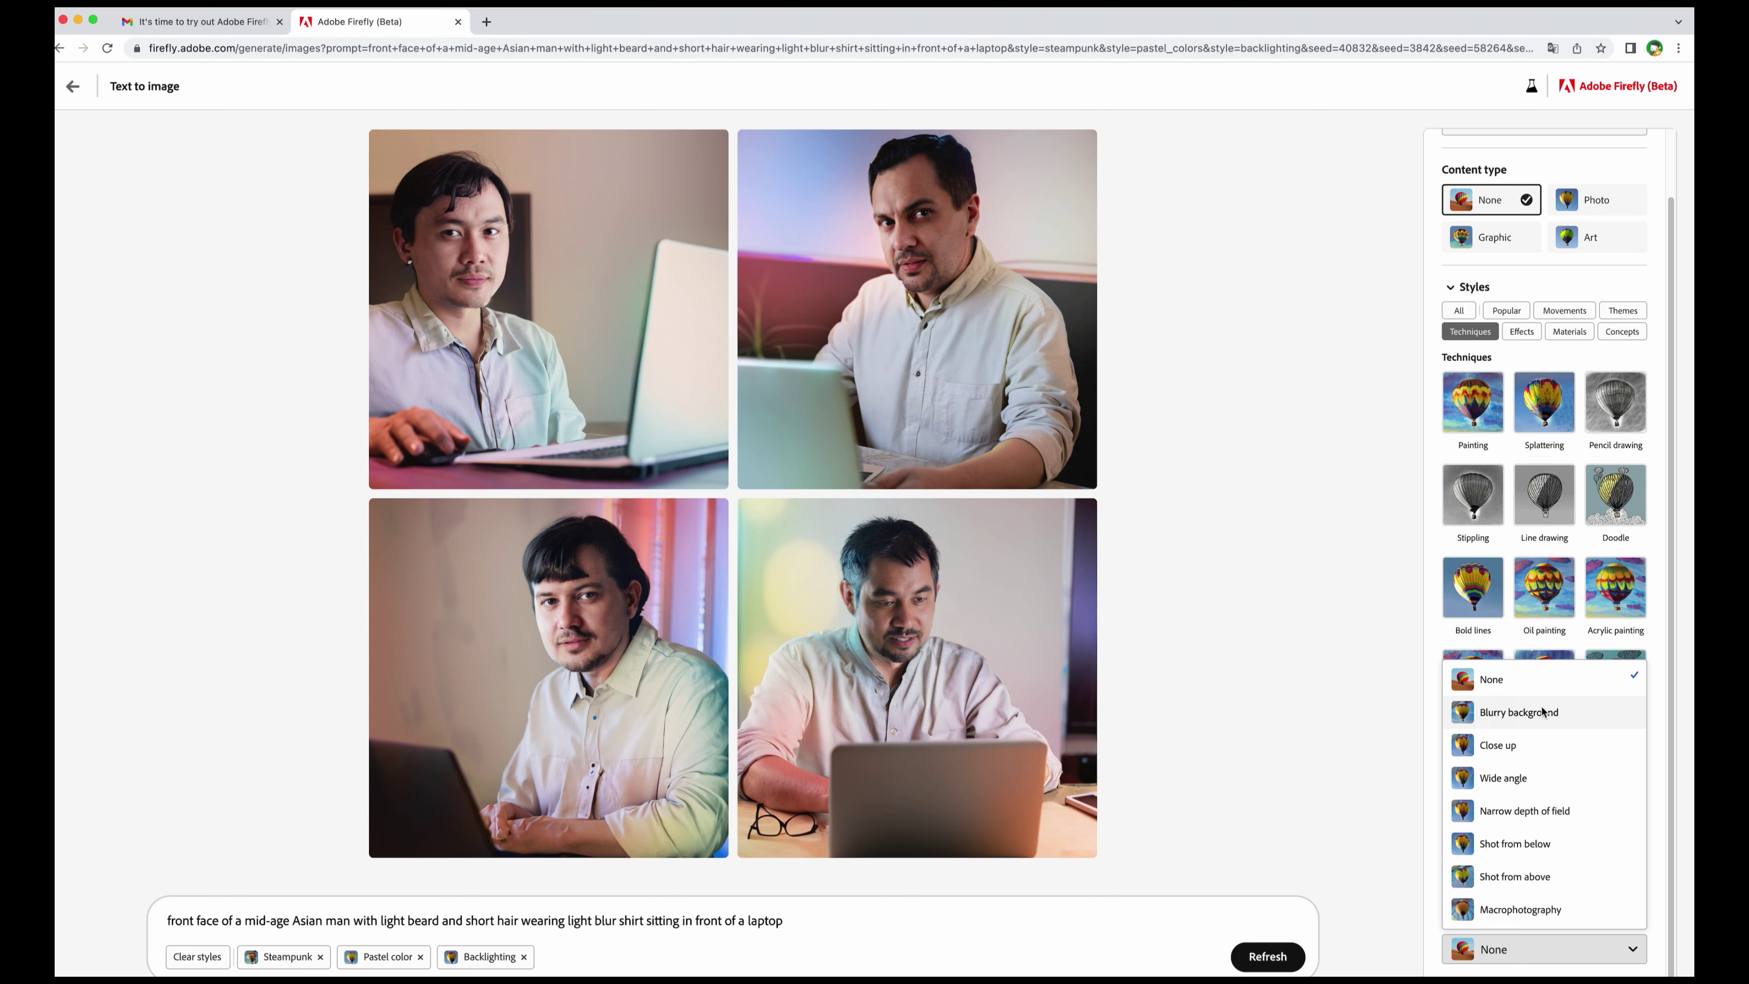
click(1541, 710)
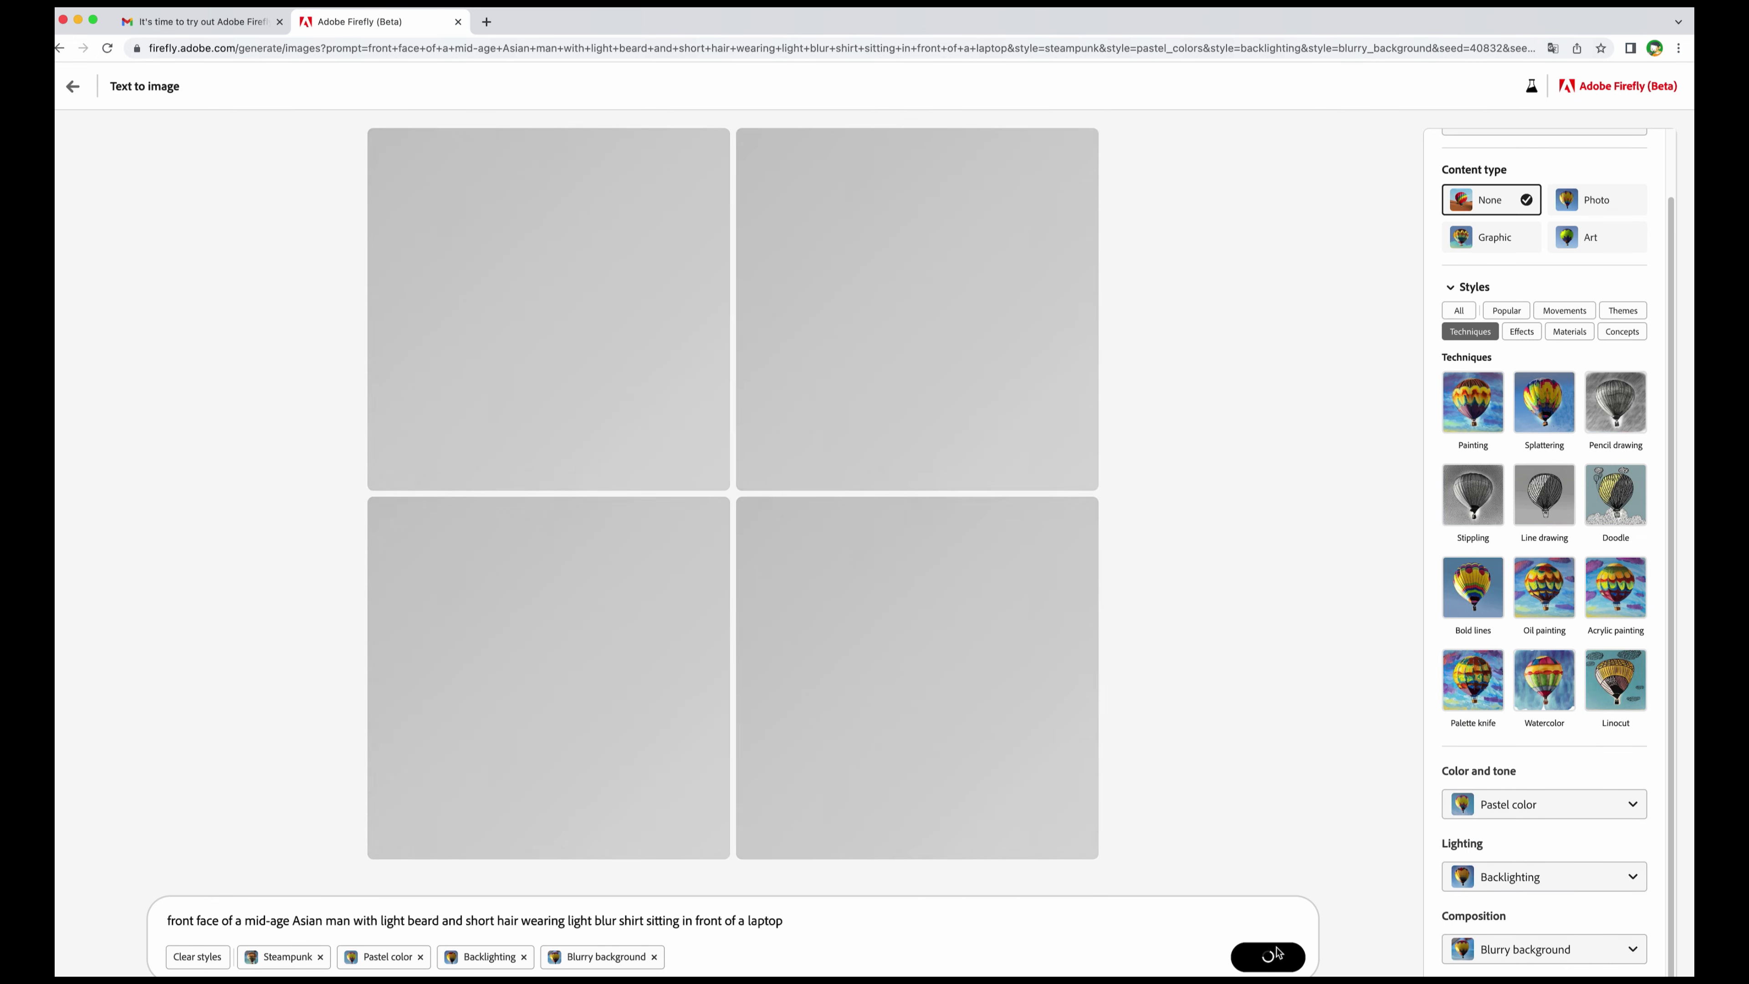
- Change the composition to Shot from above and generate the images again
click(1469, 952)
click(1515, 871)
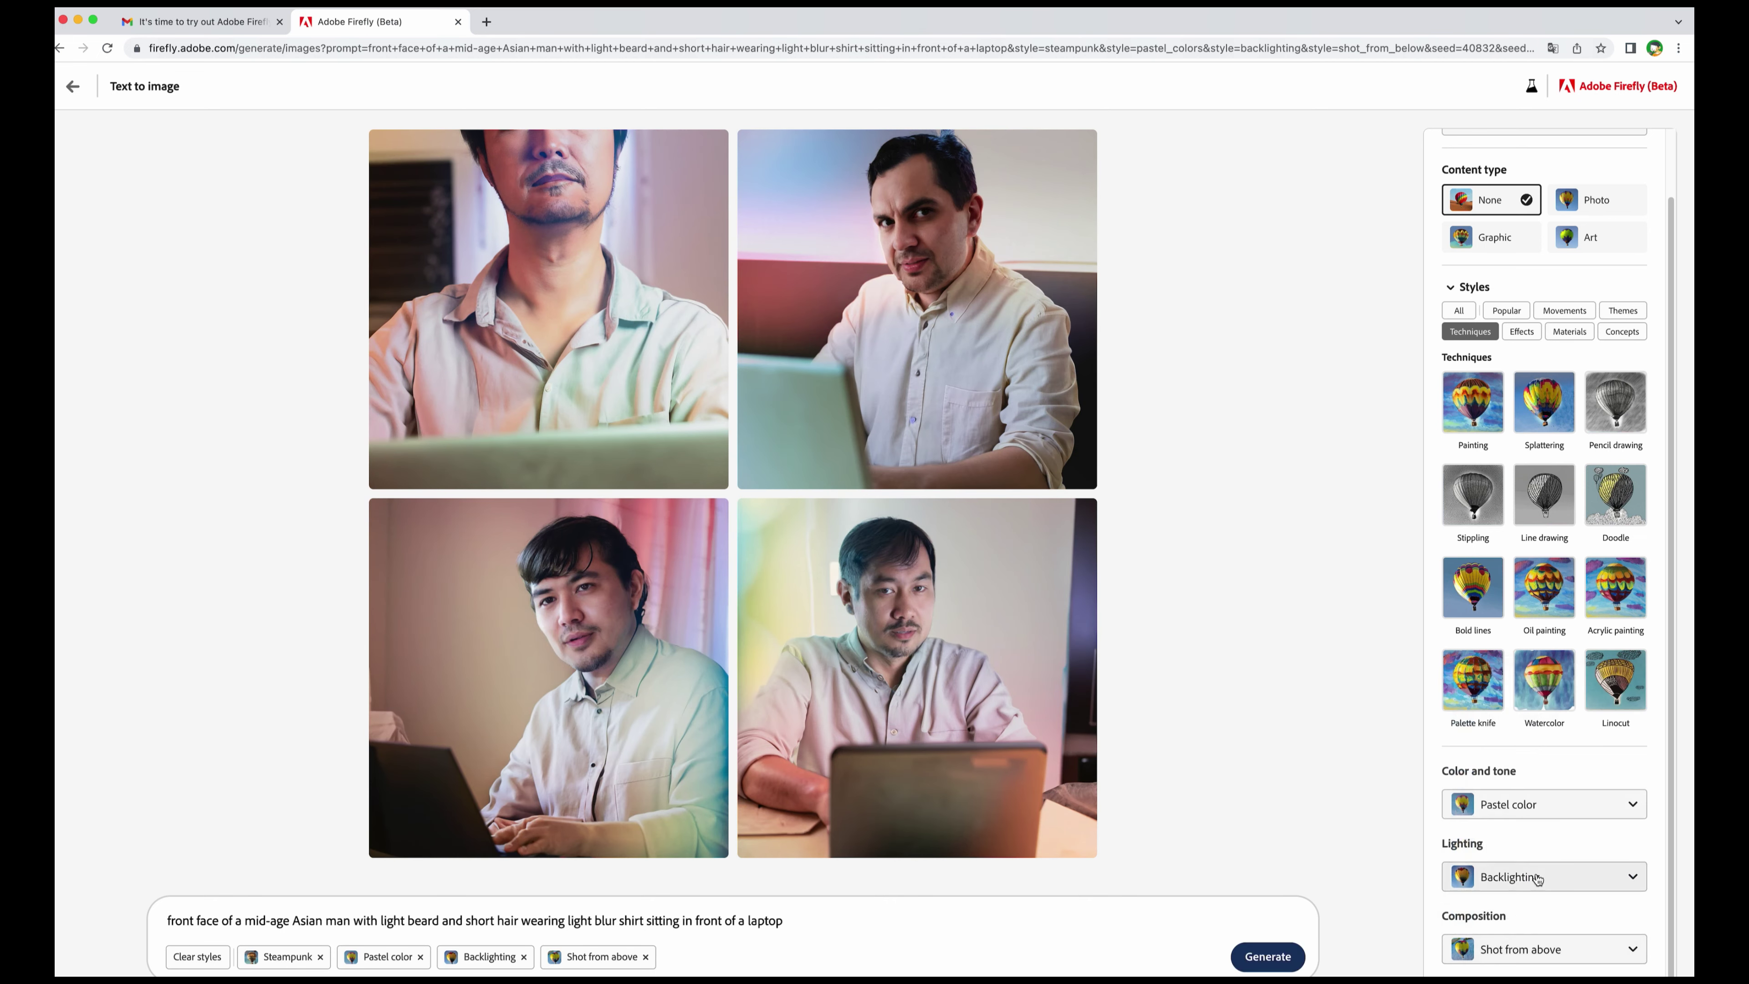
click(1267, 956)
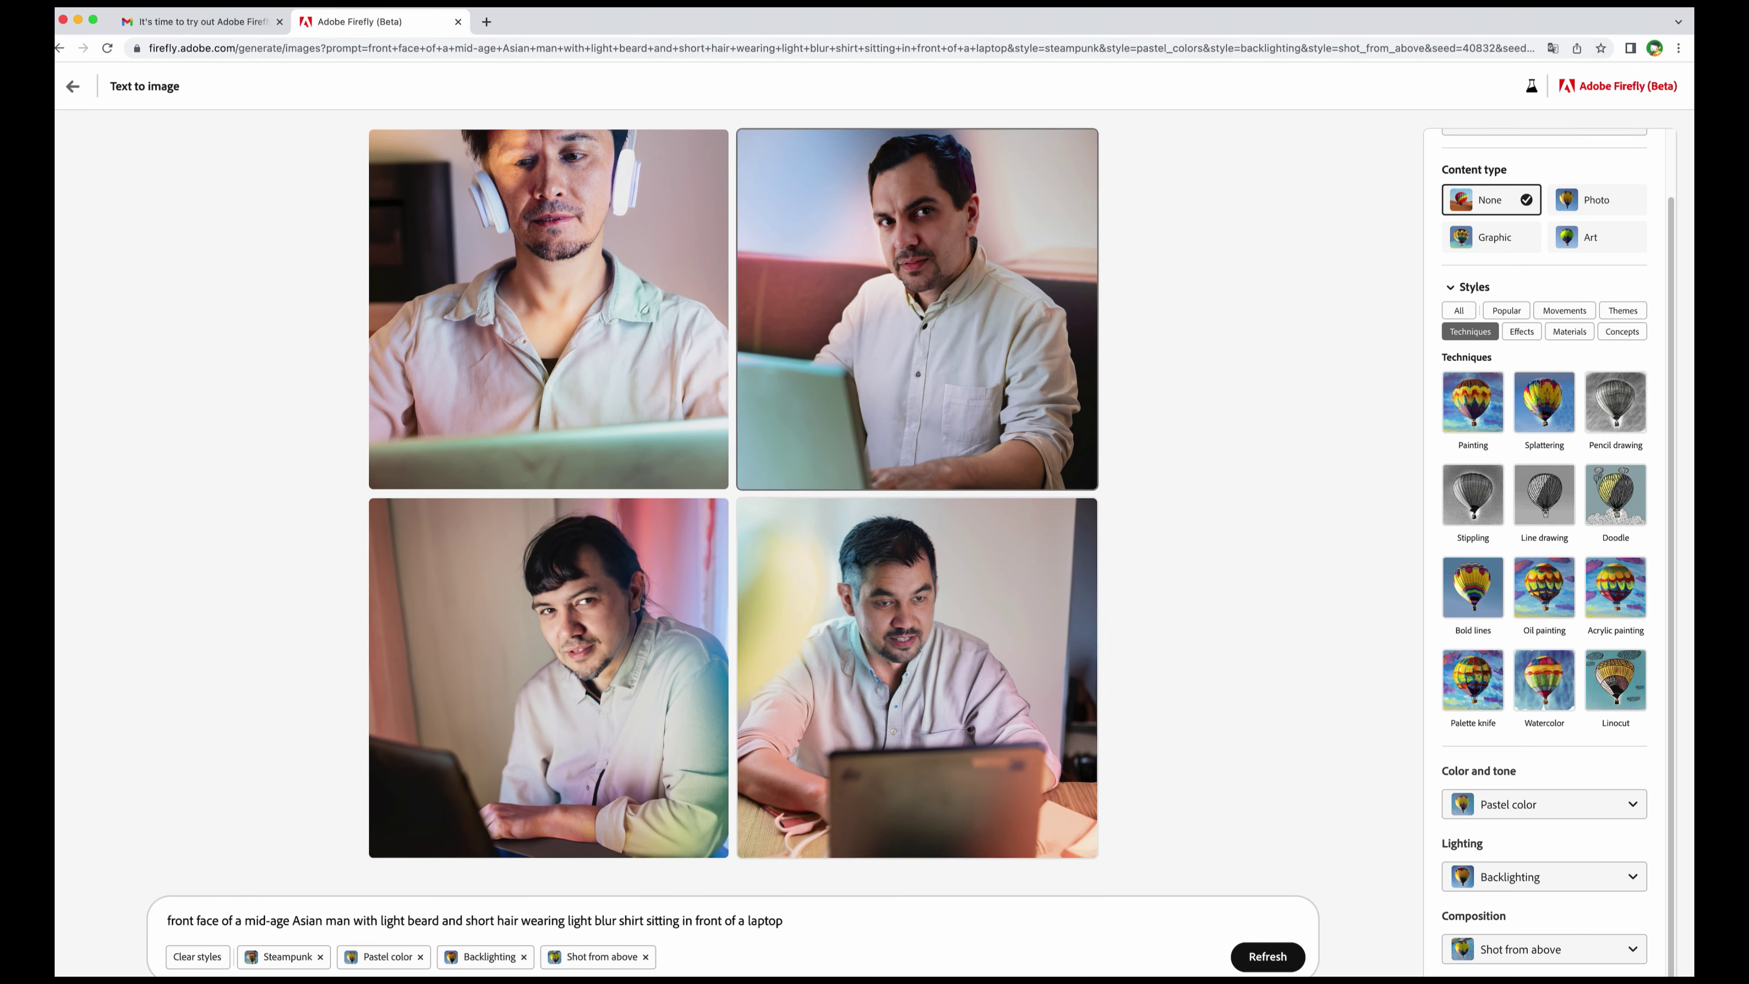
- Switch to the Midjourney Bot chat in Discord and enlarge the results of the mid-age and 40 years old Asian man prompts
mouse_move(553, 177)
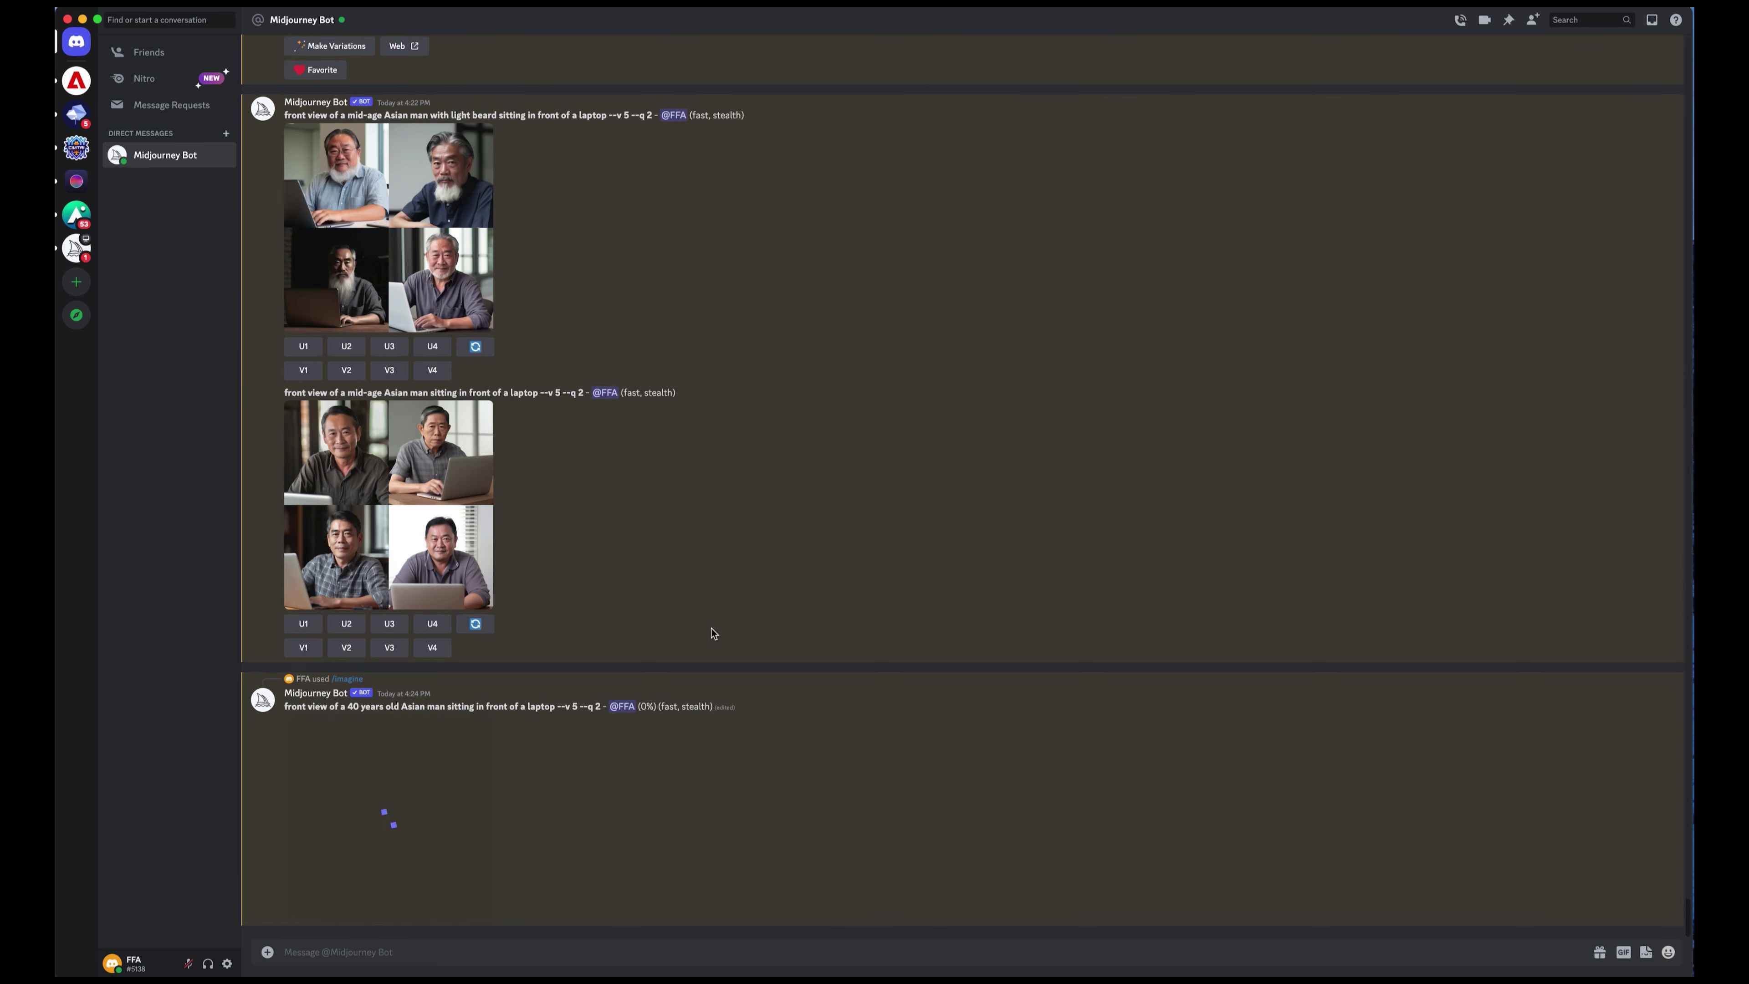
click(389, 505)
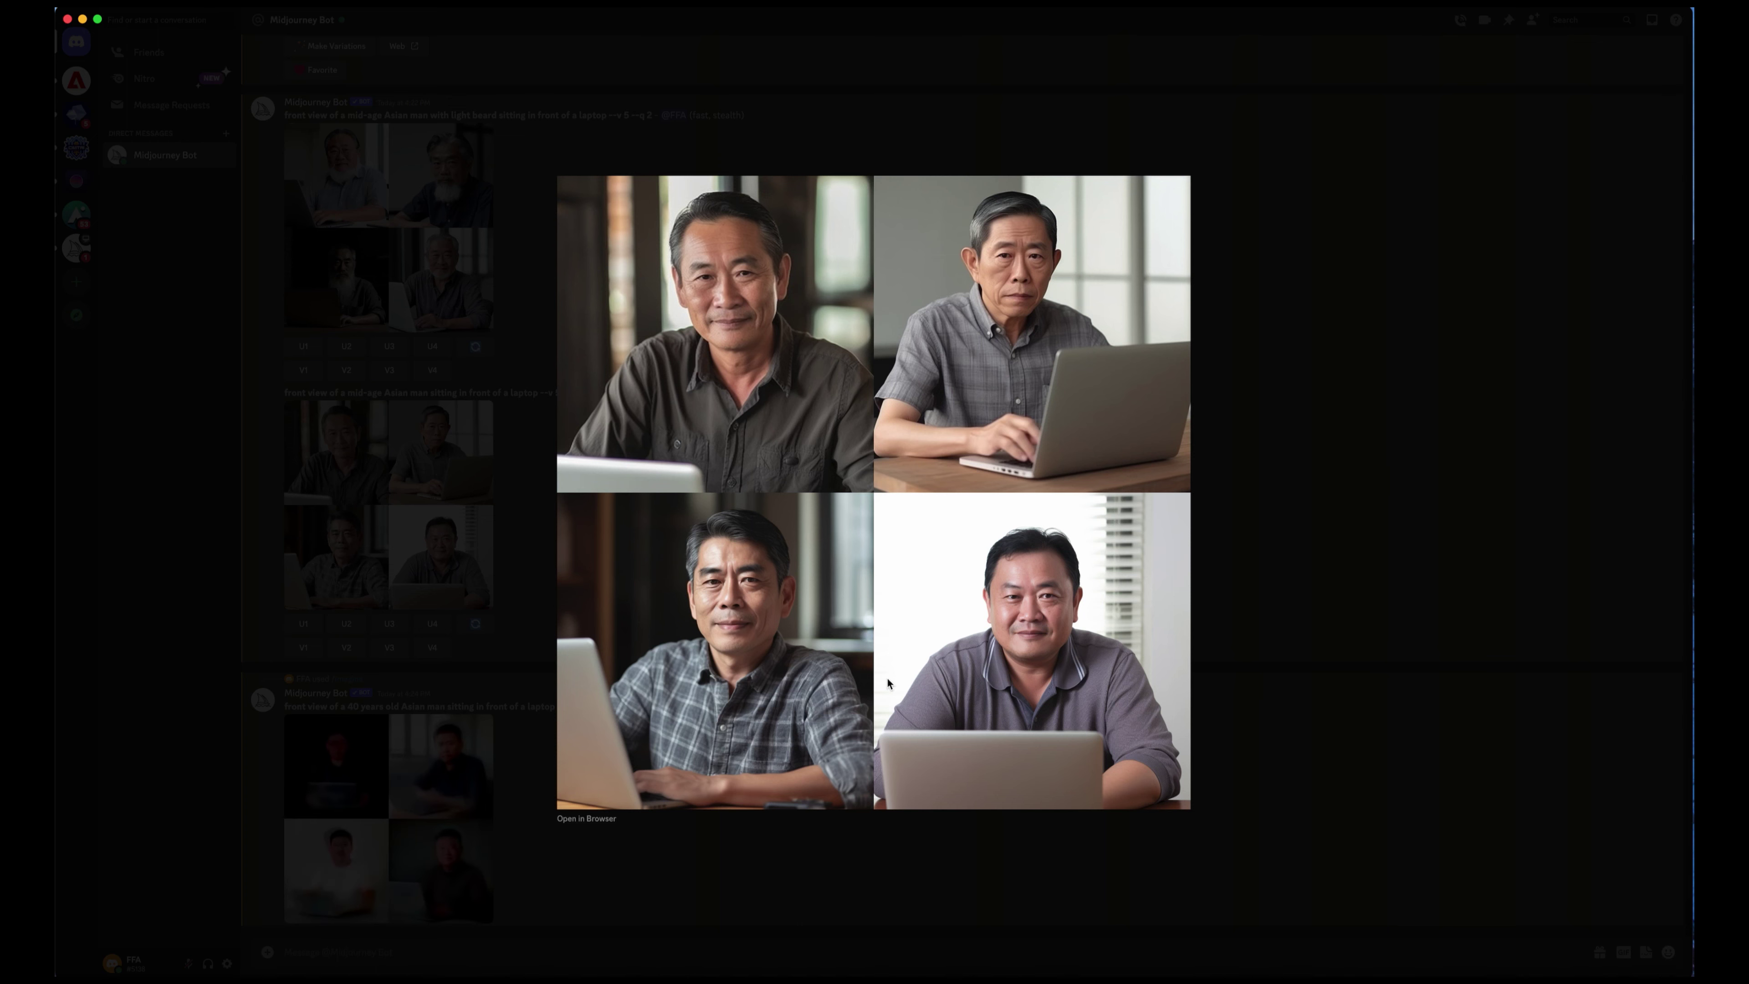
click(1425, 492)
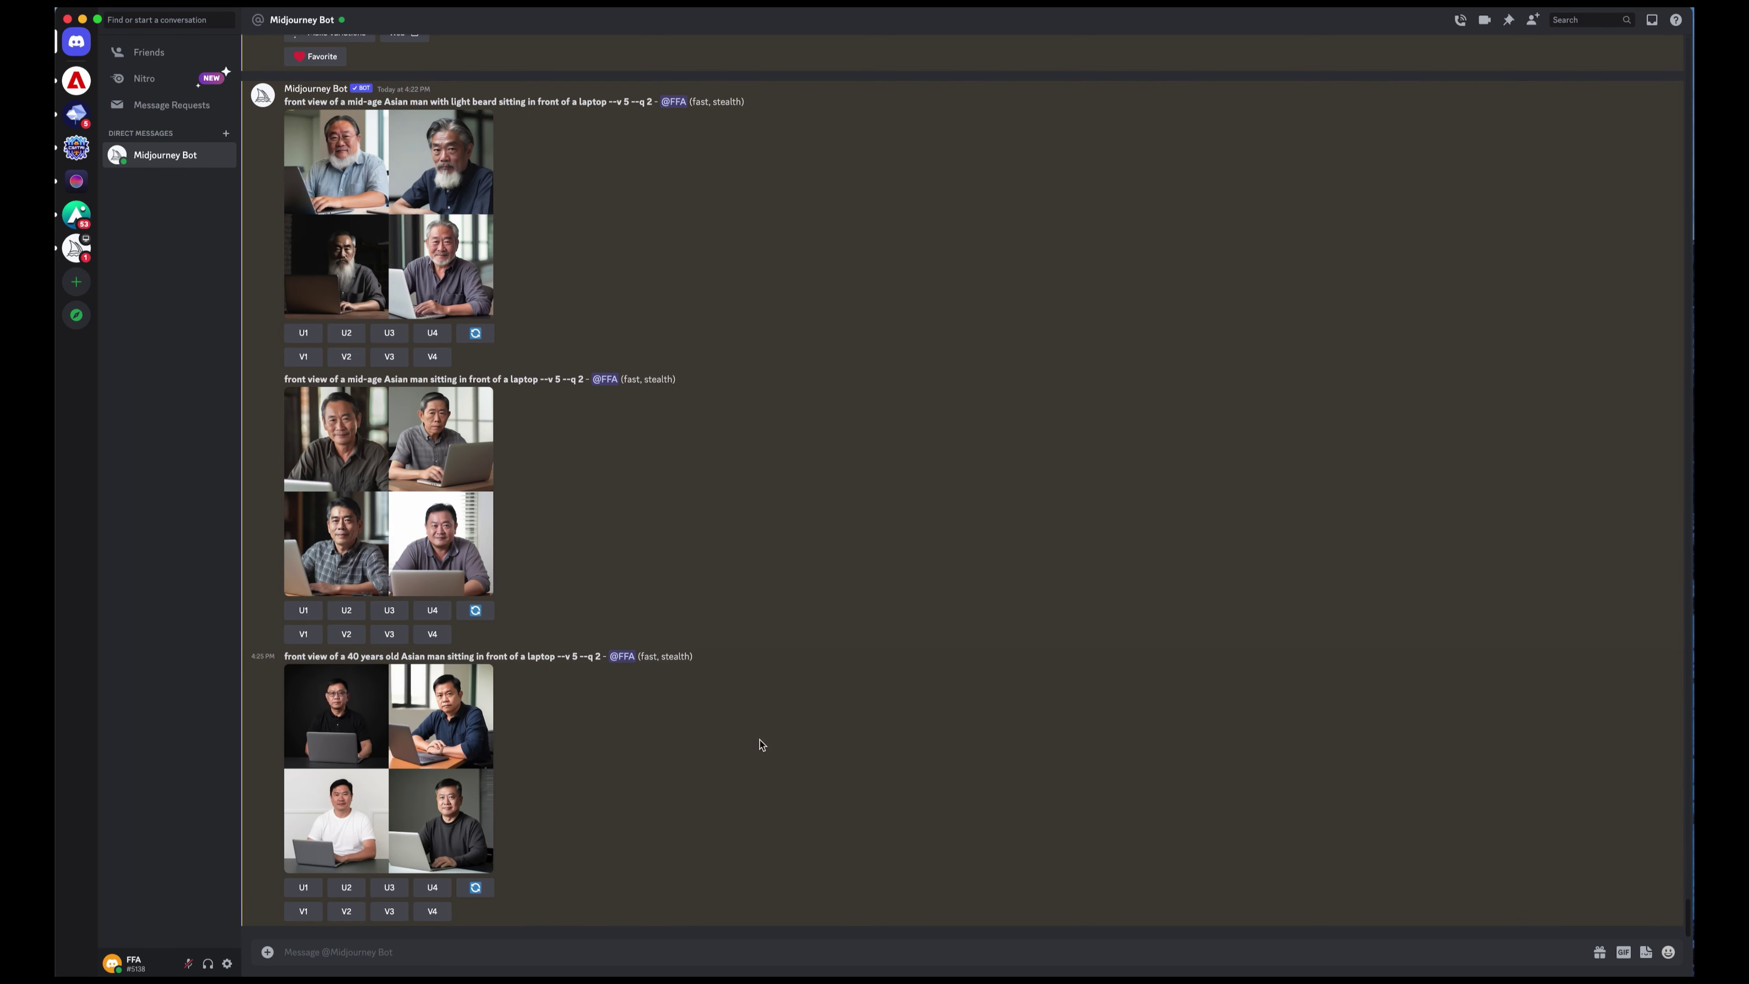
click(421, 756)
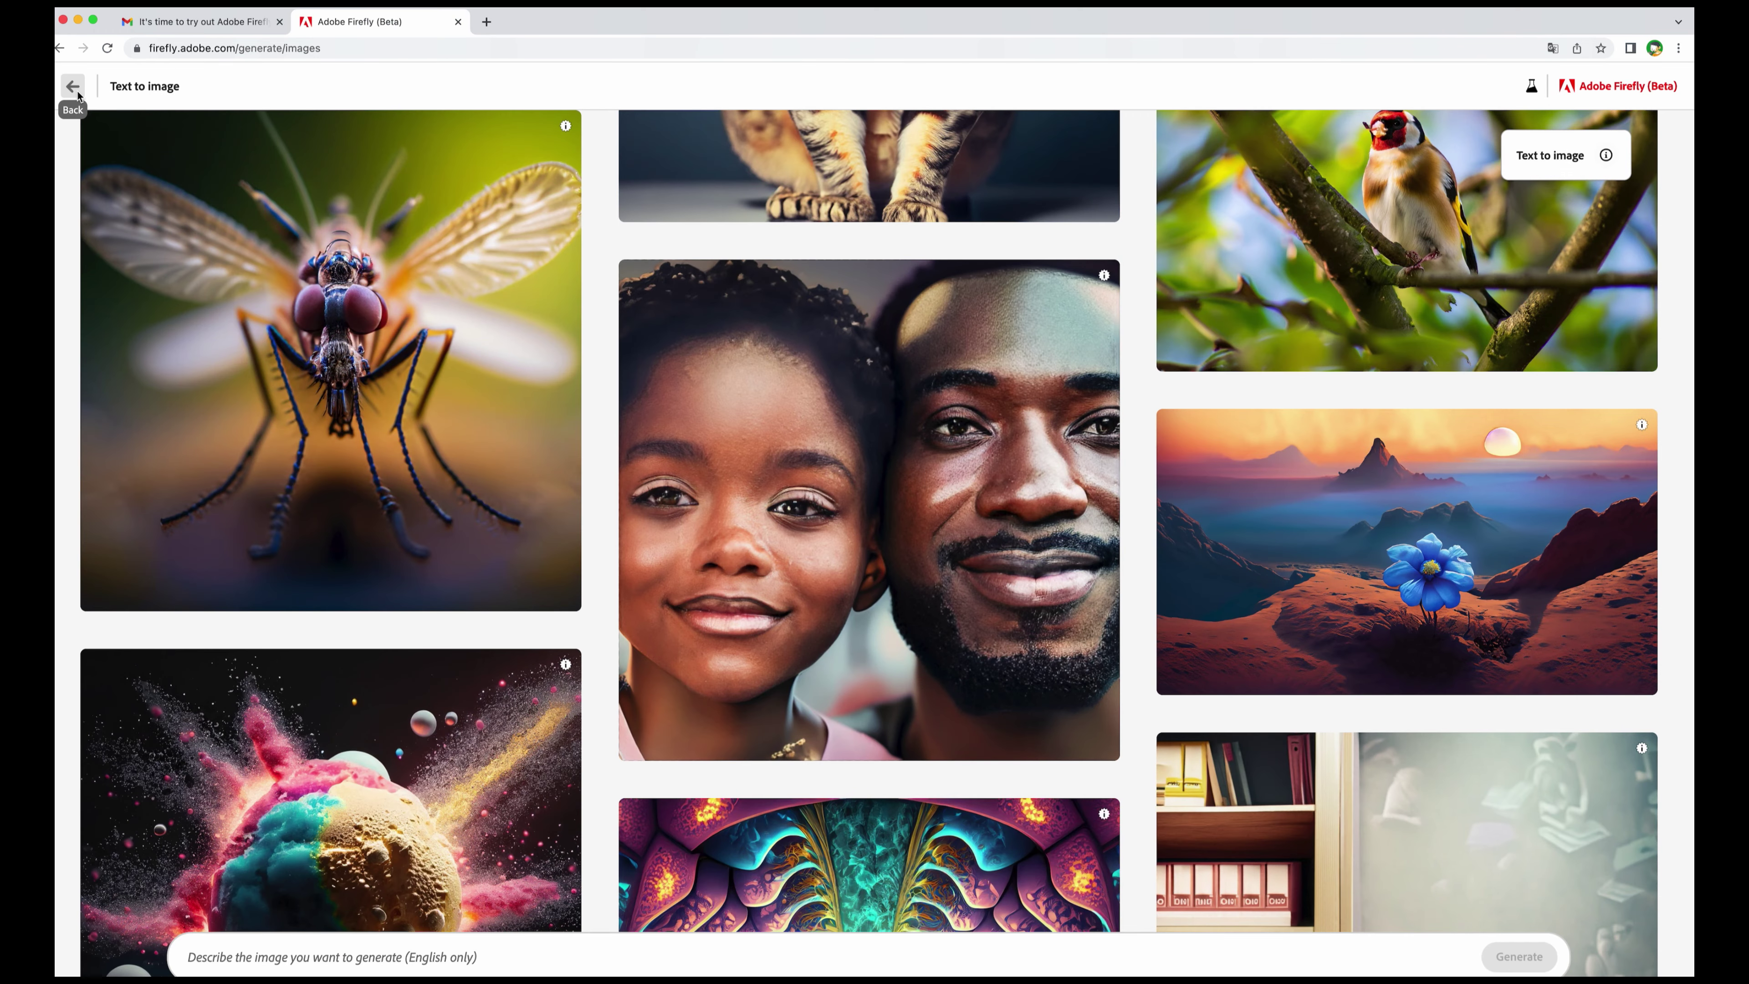
- Open Firefly's Text effects with the sample prompt "black and gold dripping paint" and replace the word Firefly with a first name
click(78, 95)
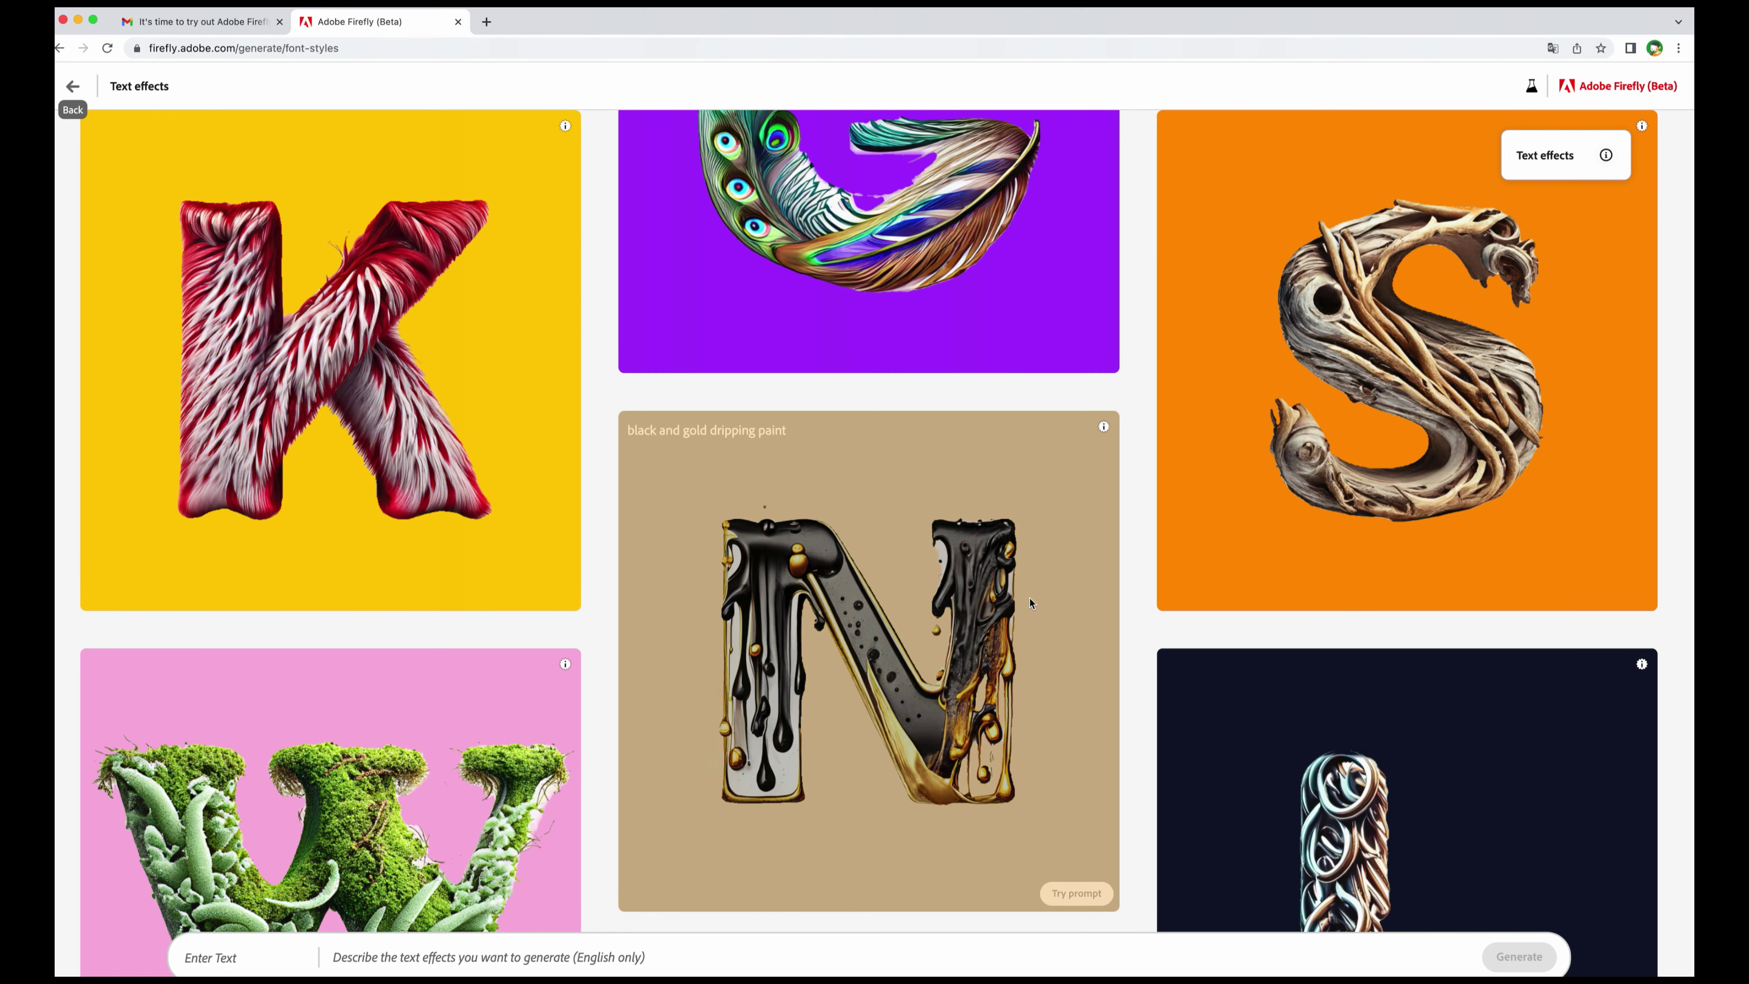
click(1029, 600)
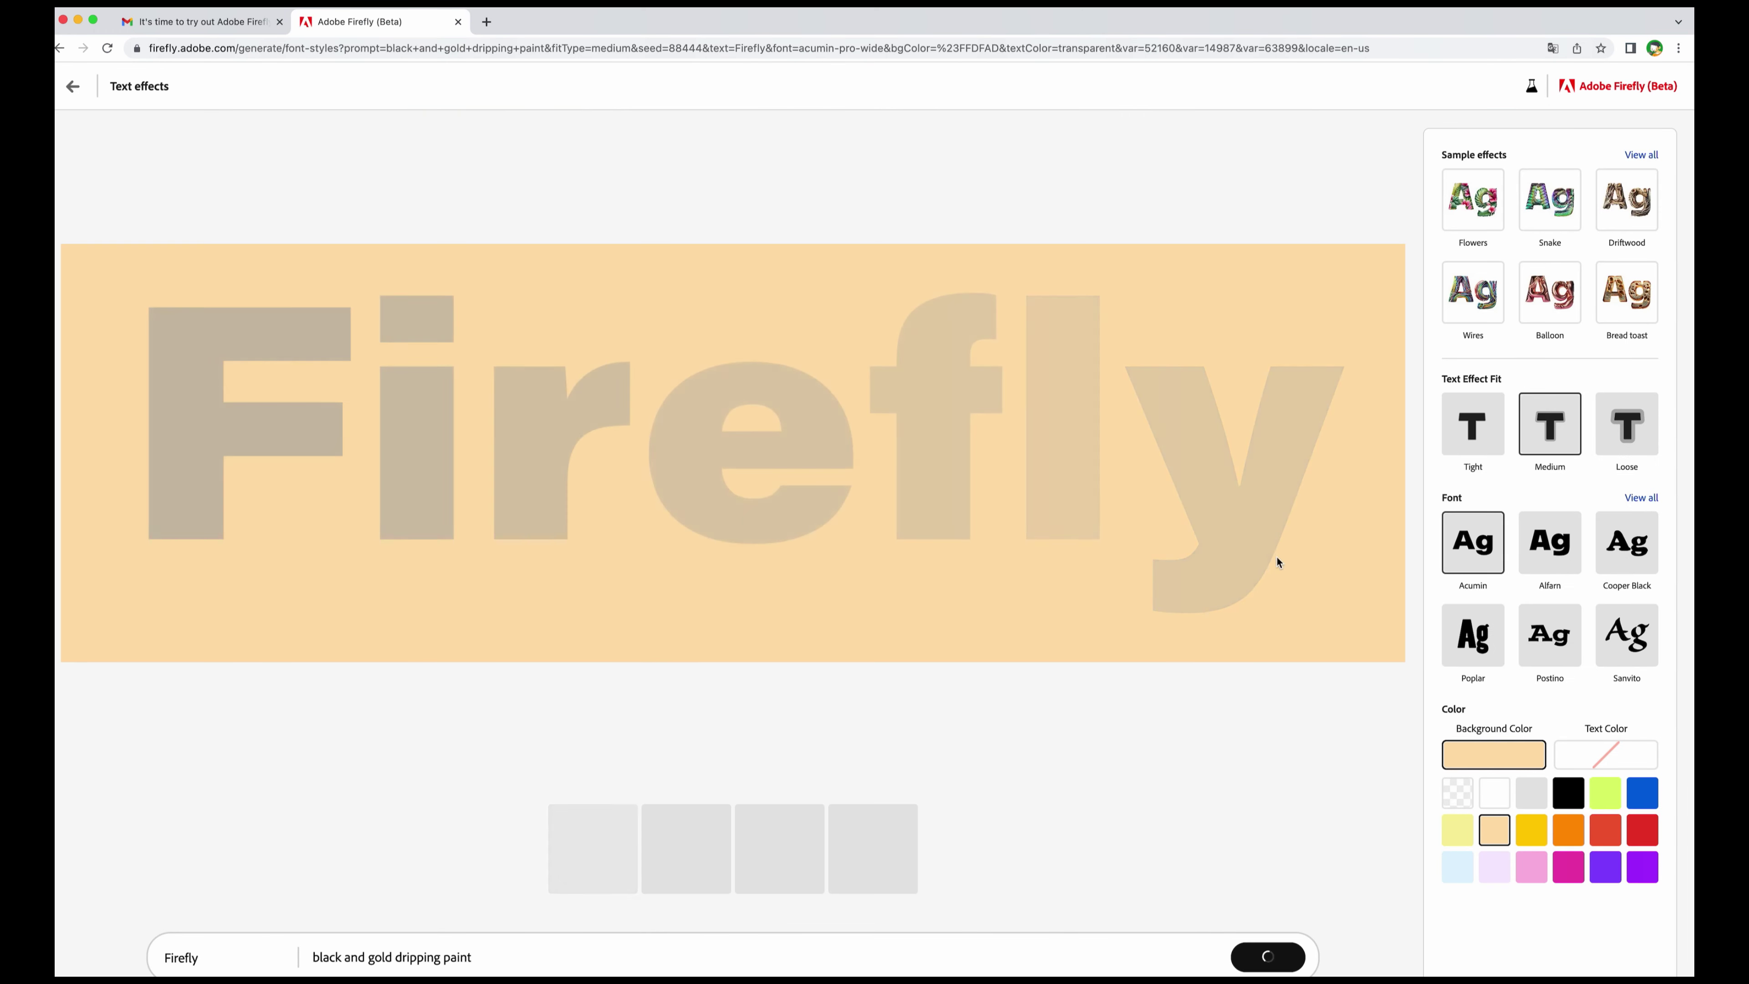
double_click(181, 961)
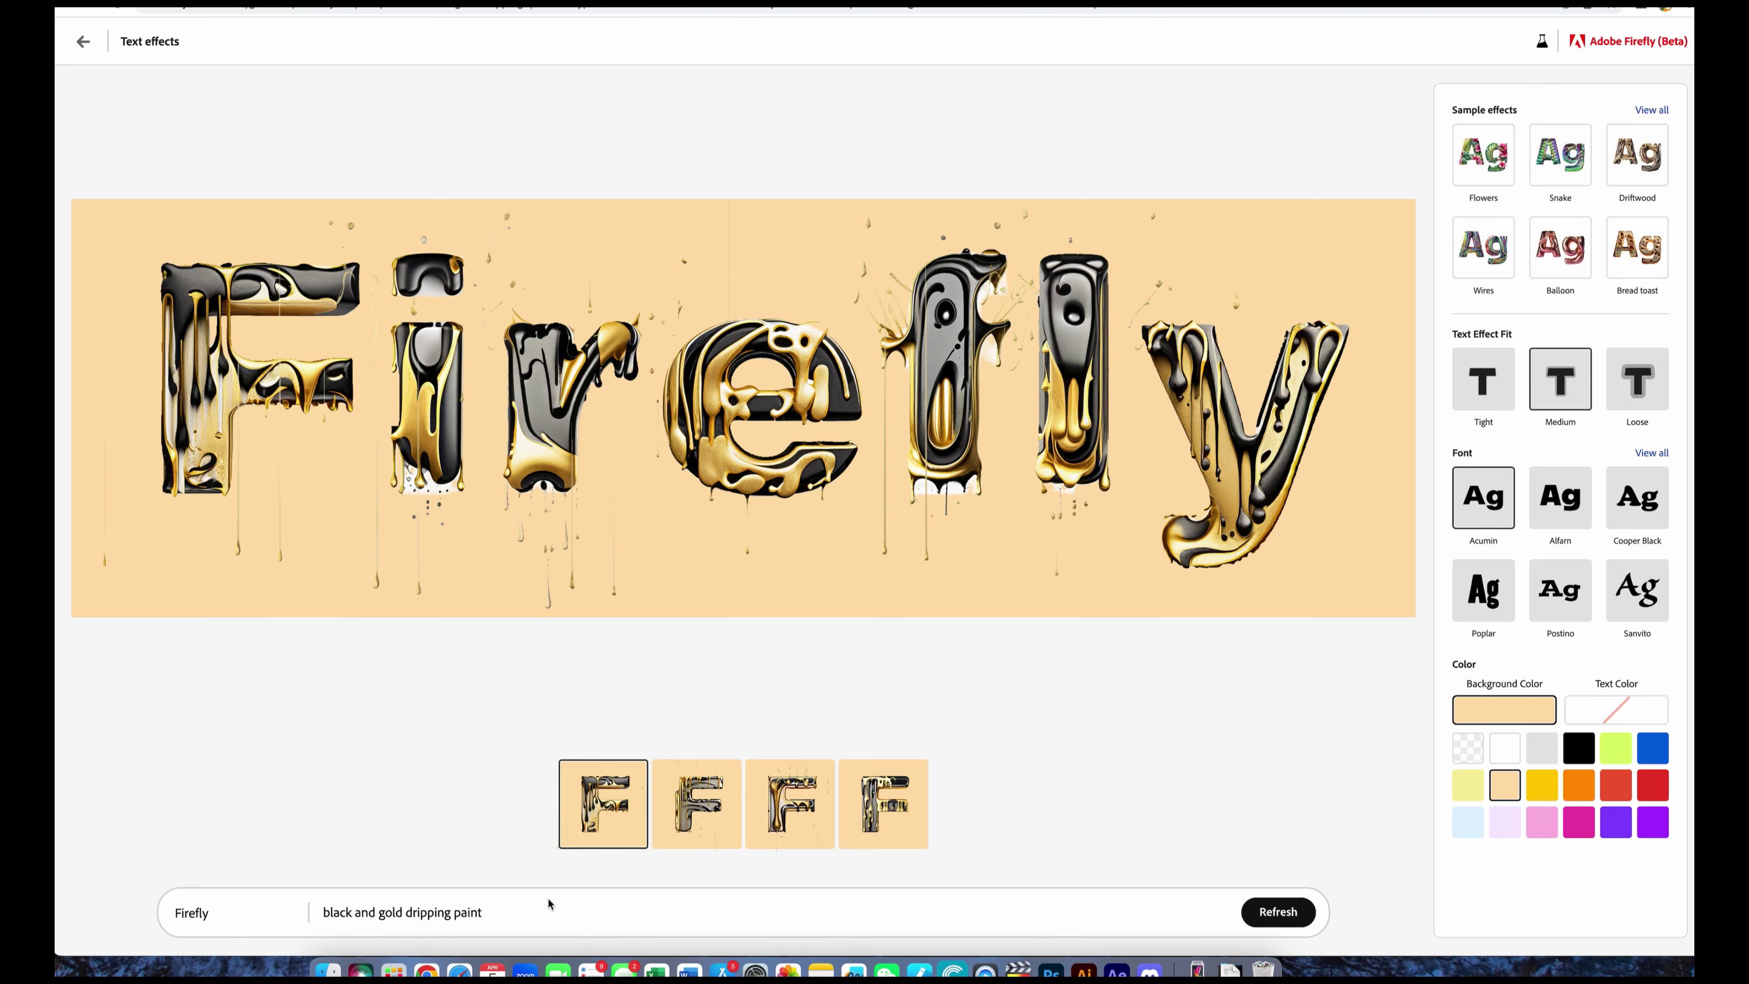
double_click(235, 908)
text(Dawei)
- Change the text effect prompt to "Blue, pink and orange dripping paint" and generate the effect
double_click(389, 912)
text(orange)
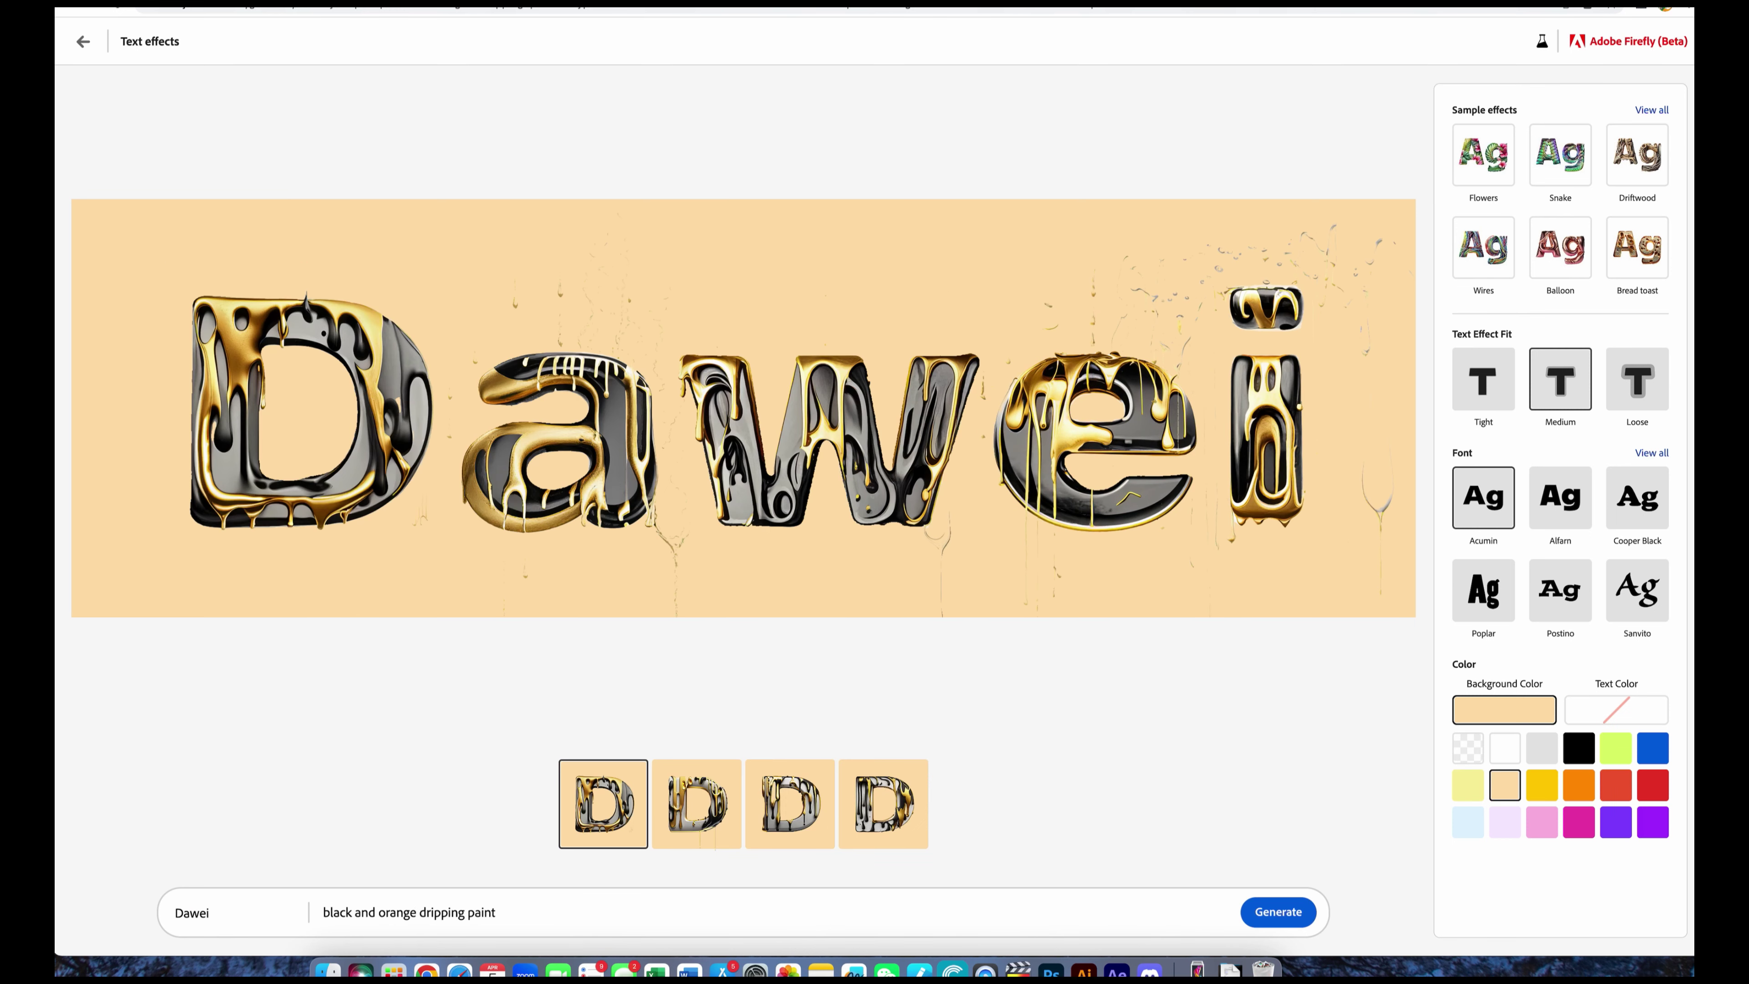
double_click(344, 913)
text(Blue and pink)
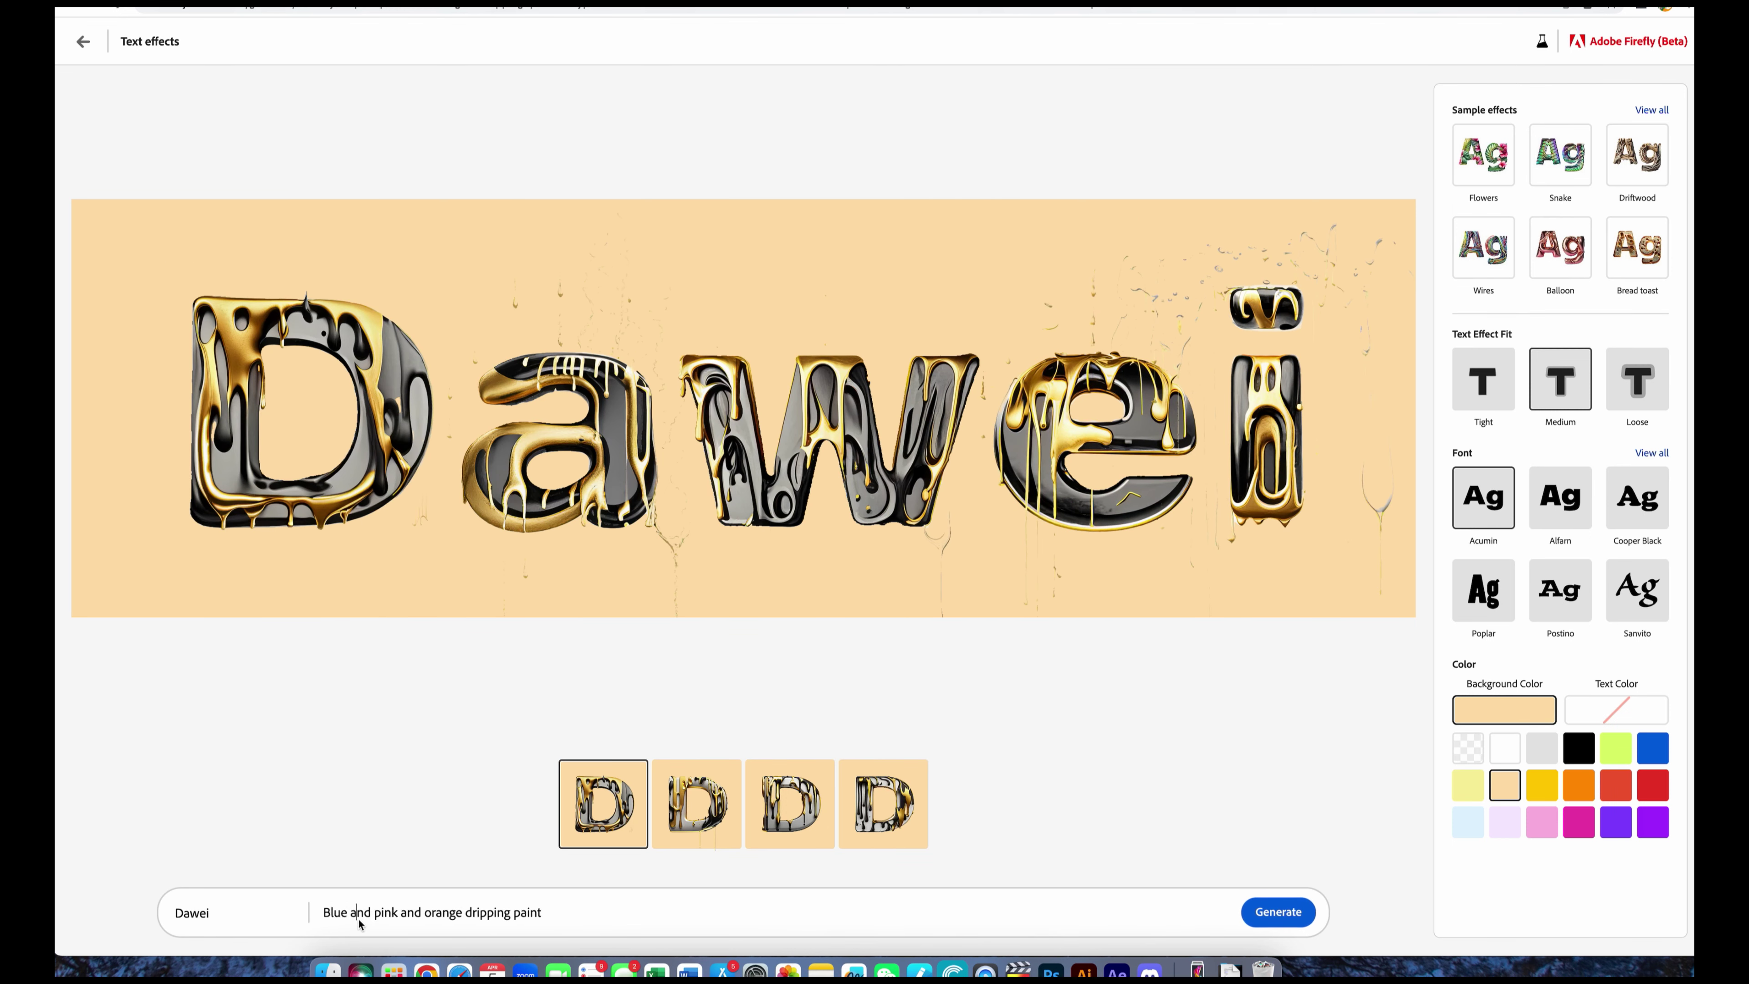
double_click(358, 913)
key(BackSpace)
key(BackSpace)
text(,)
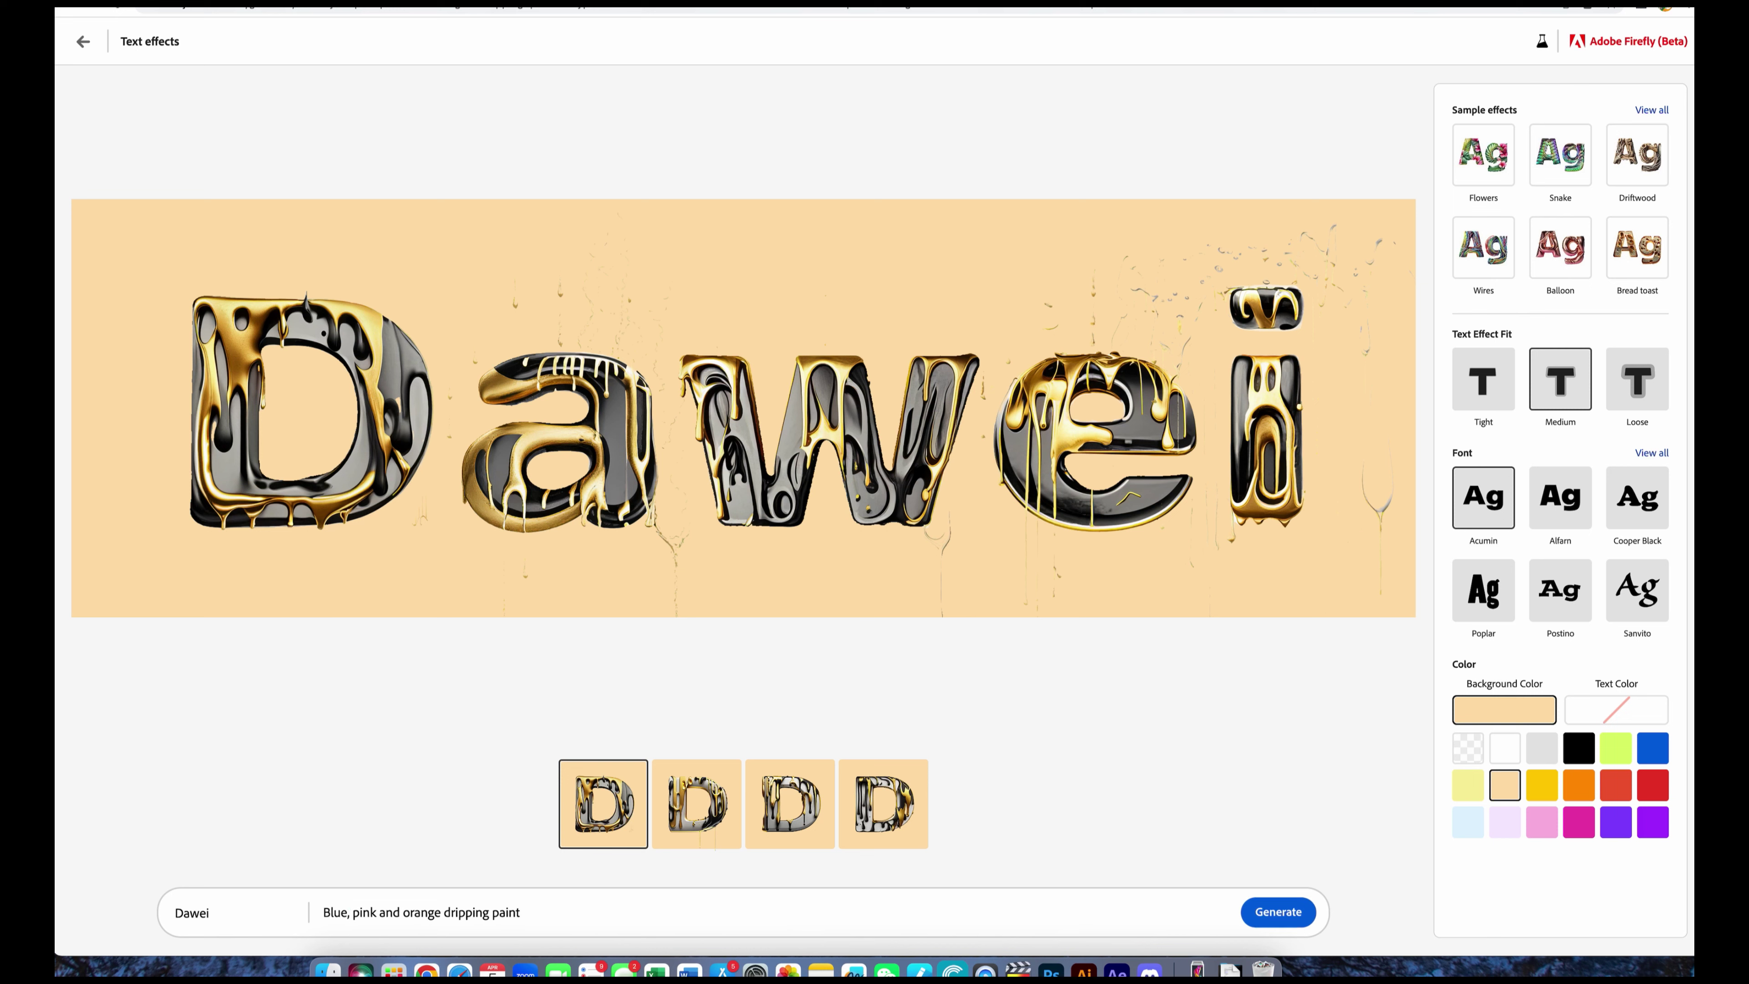
click(1288, 916)
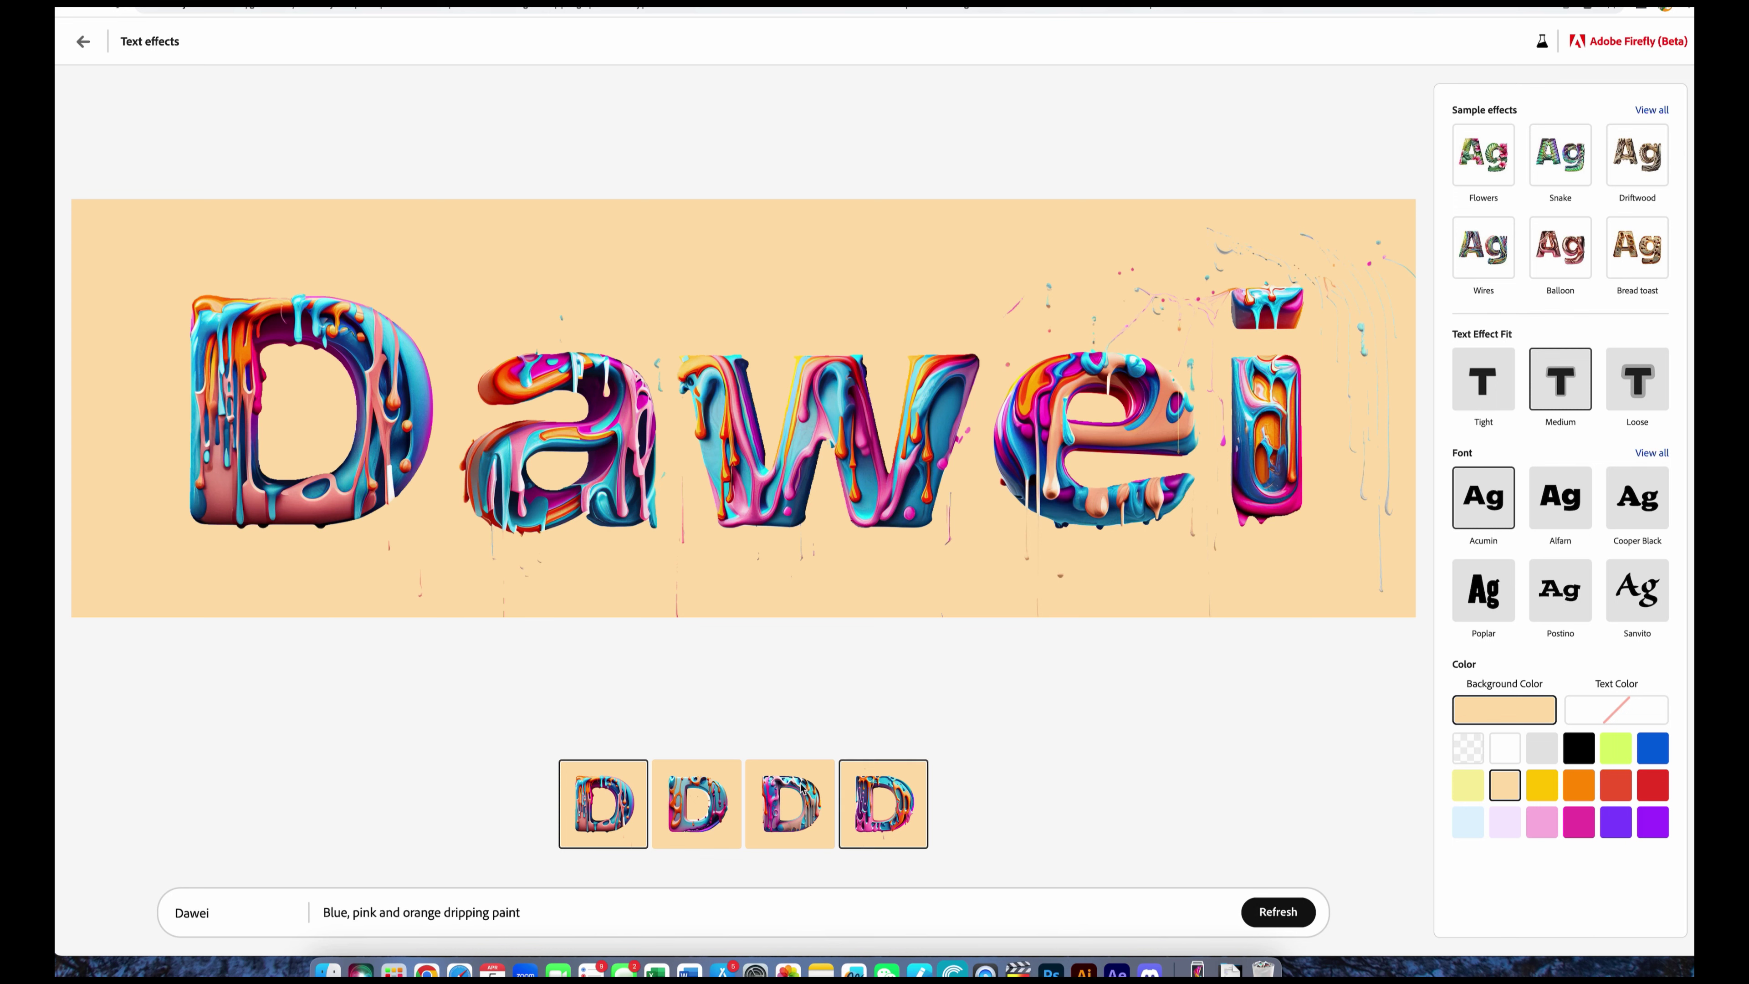
- Replace "paint" with "ink" in the prompt, generate the effect and change the font to Poplar
double_click(507, 913)
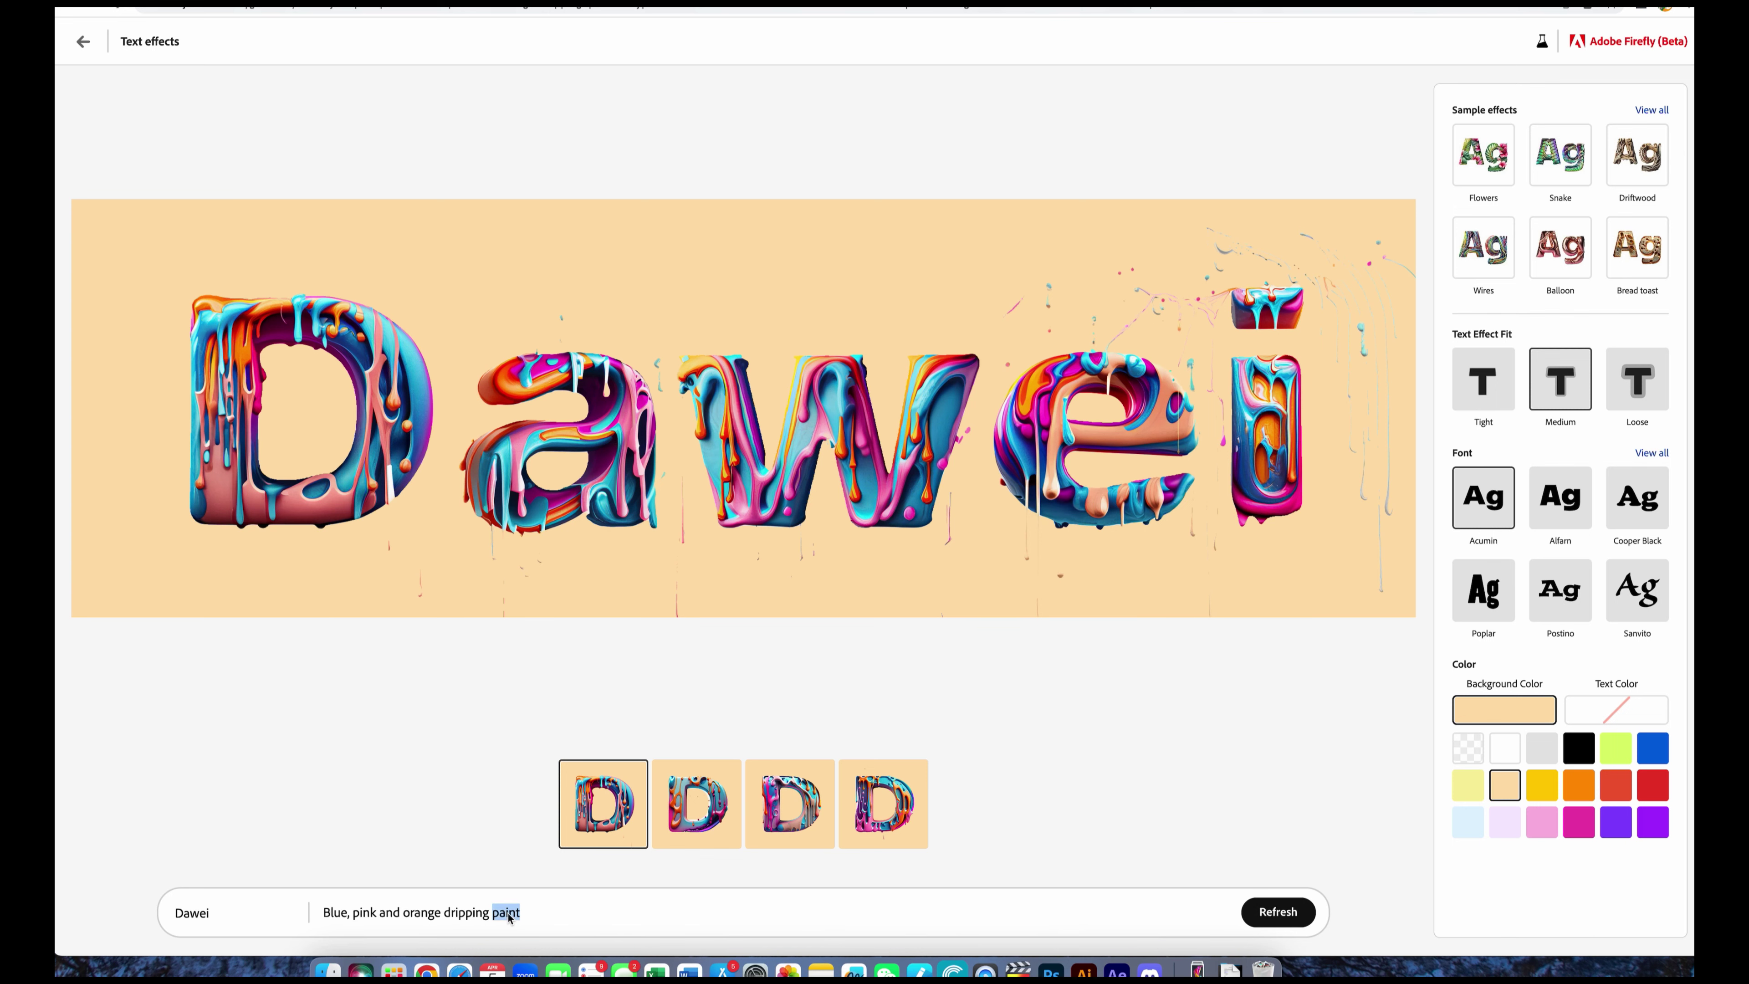
text(ink)
click(1274, 917)
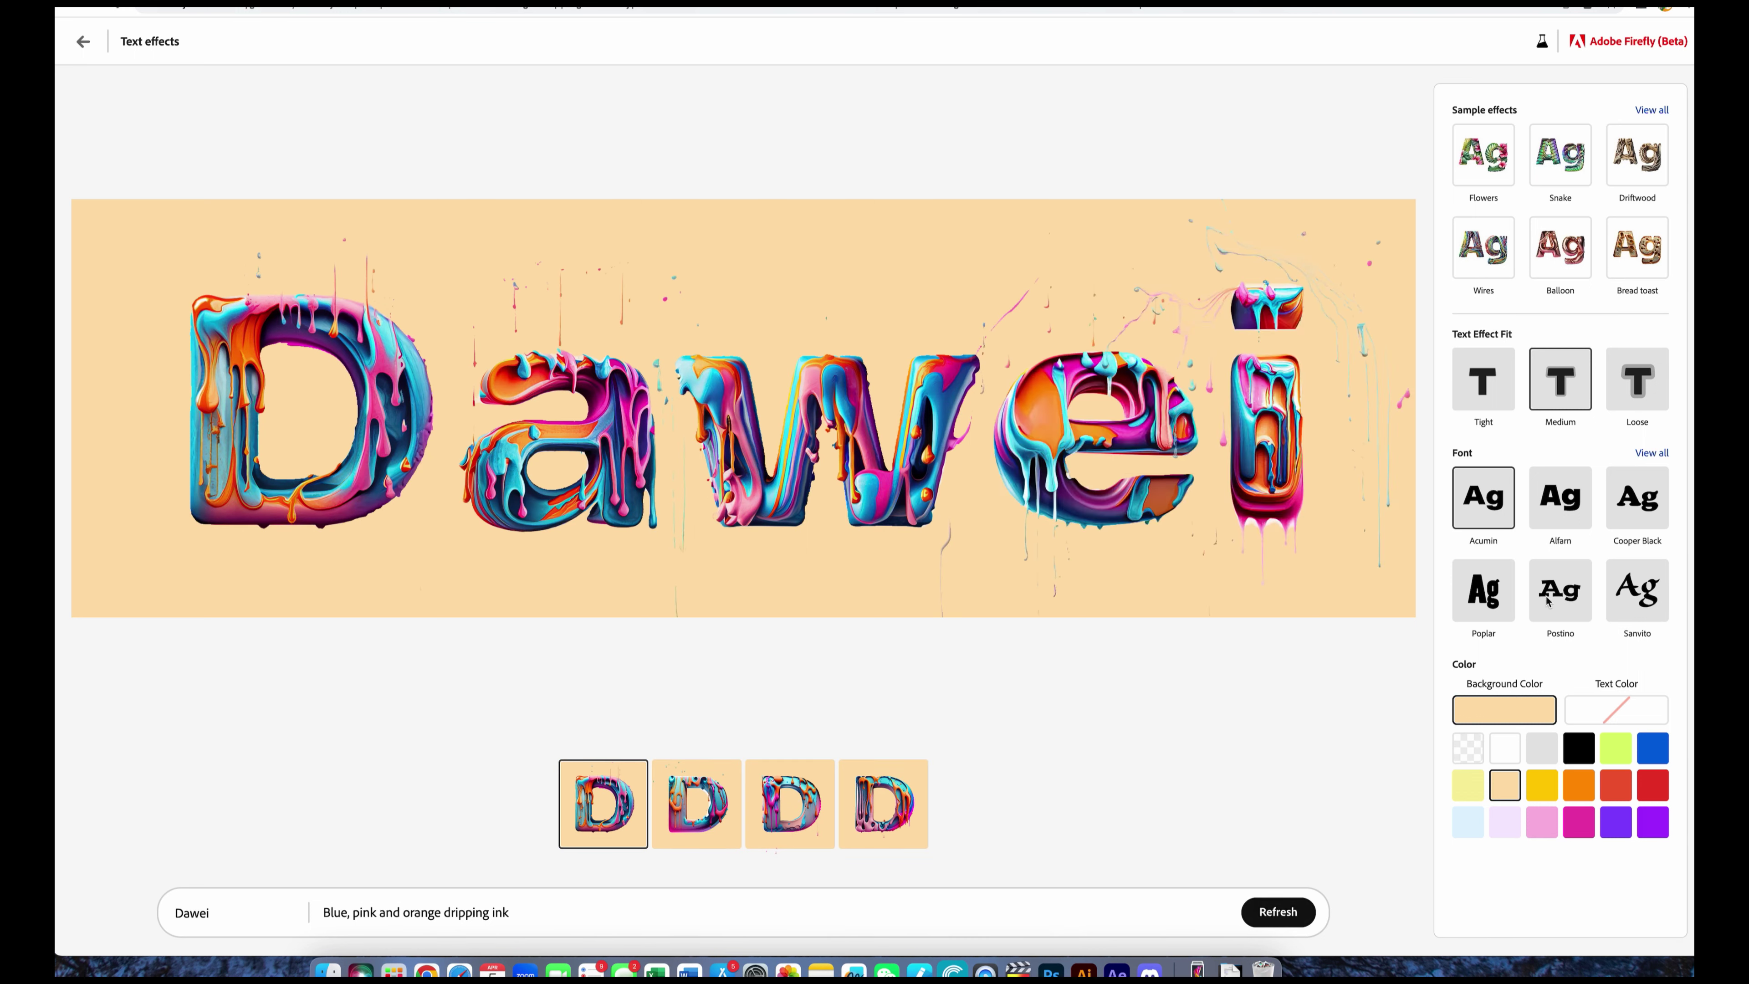
click(1496, 602)
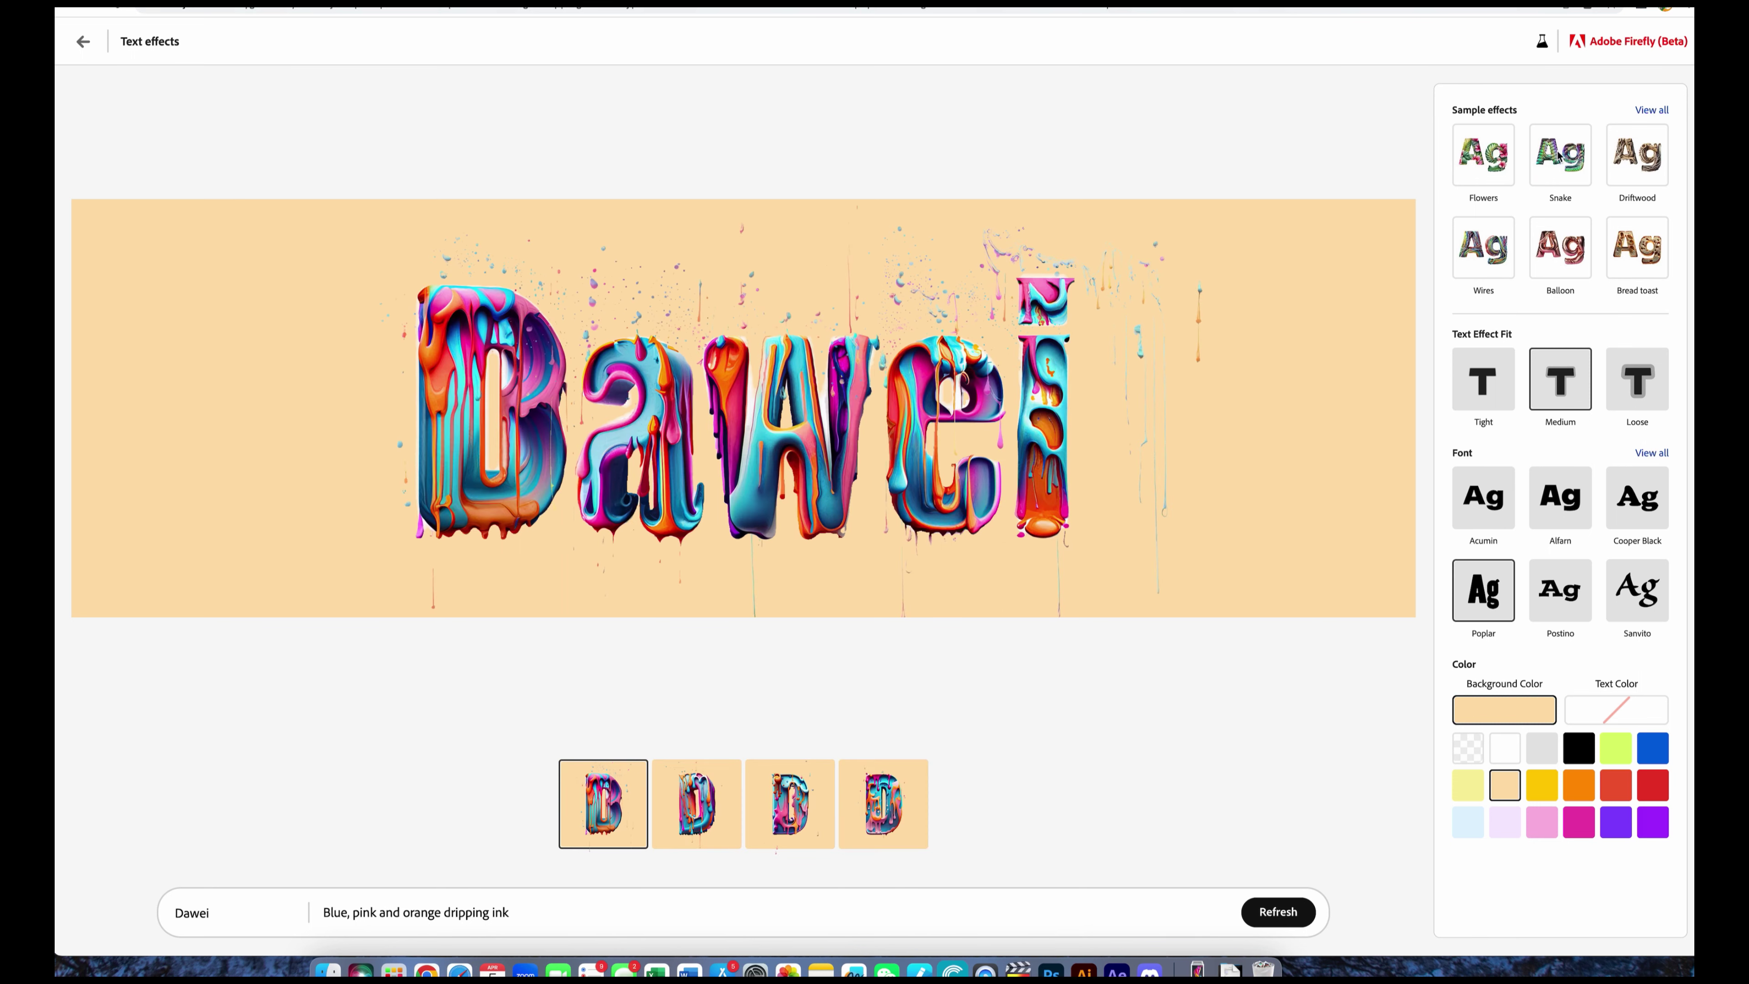
- Apply the sample effects Flowers, Bread toast and Wires to the lettering one after another
click(1480, 158)
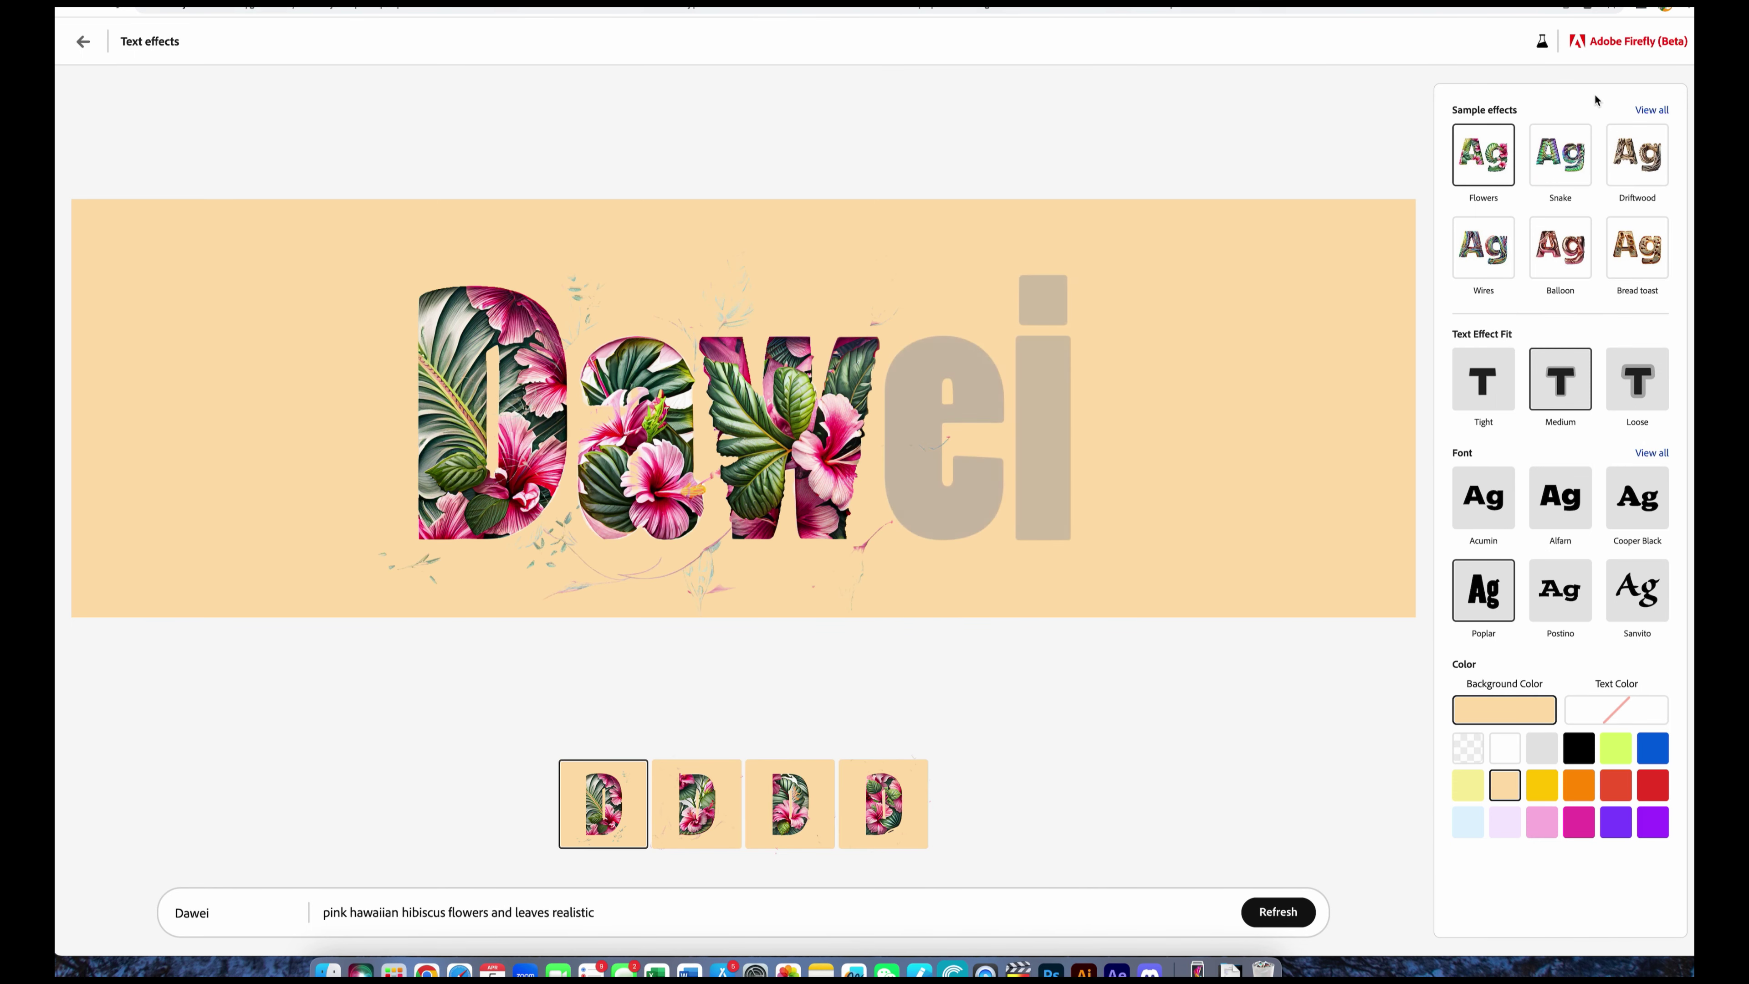
click(1627, 273)
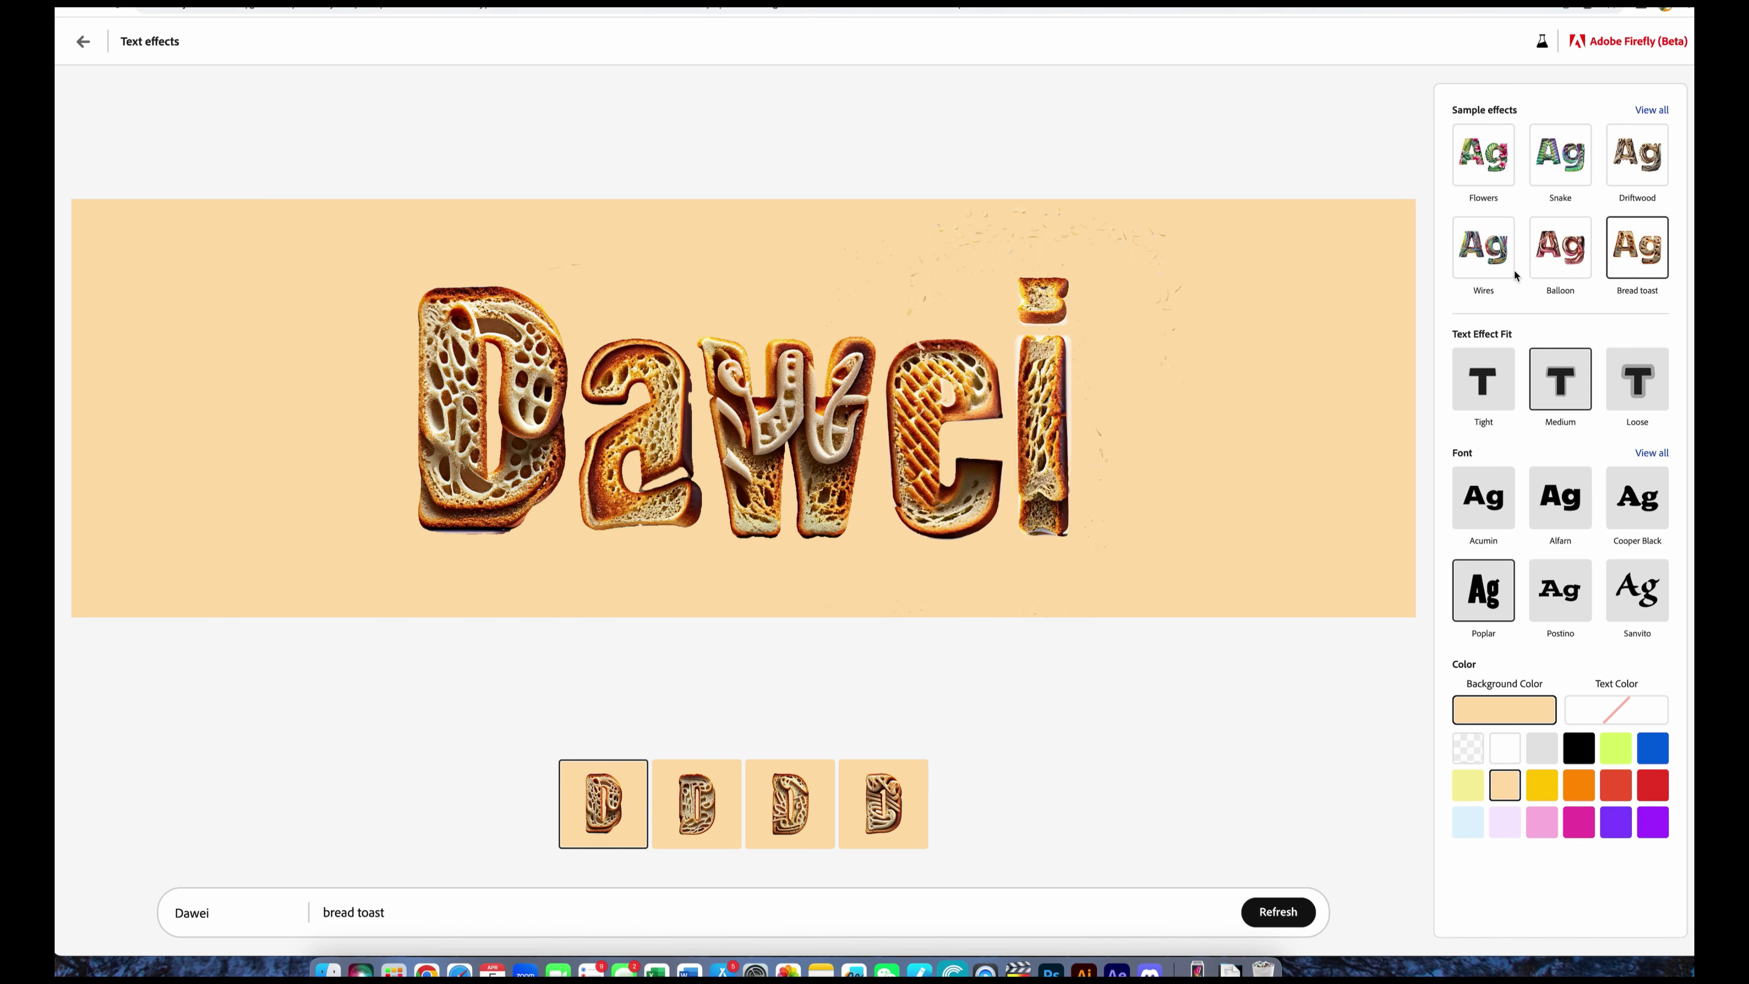
click(1466, 270)
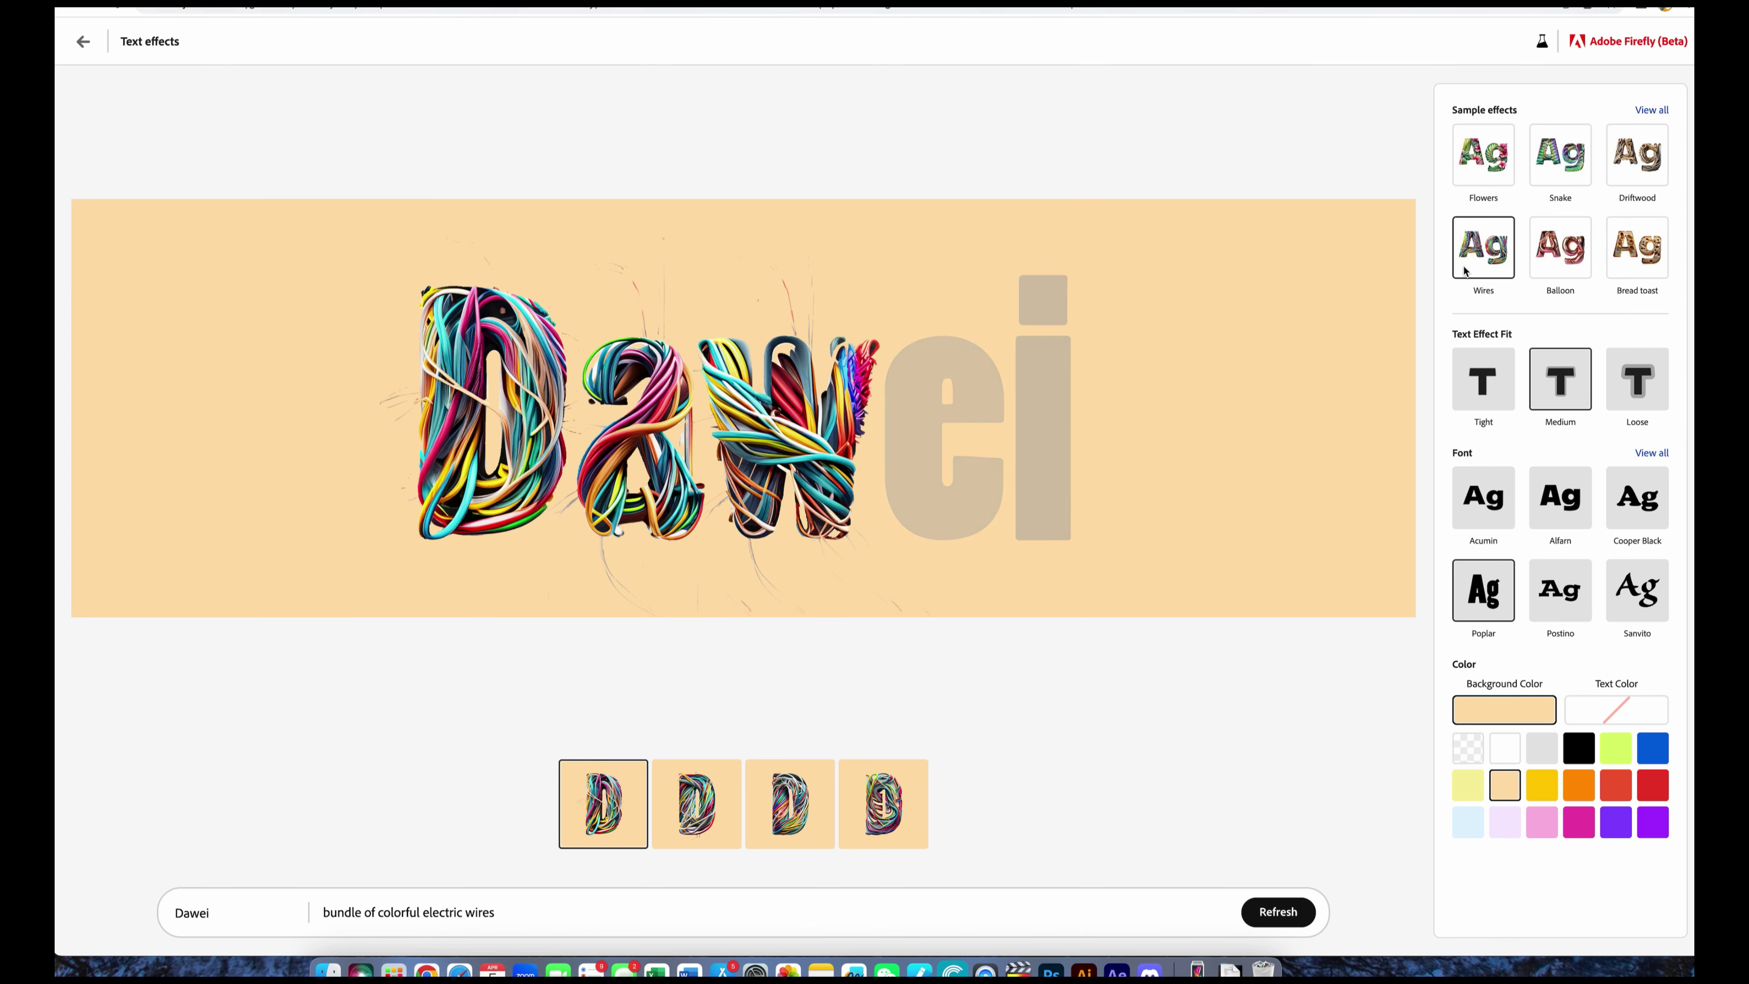
- Generate the text effect from the prompt "human arms" and change the font to Sanvito
triple_click(508, 908)
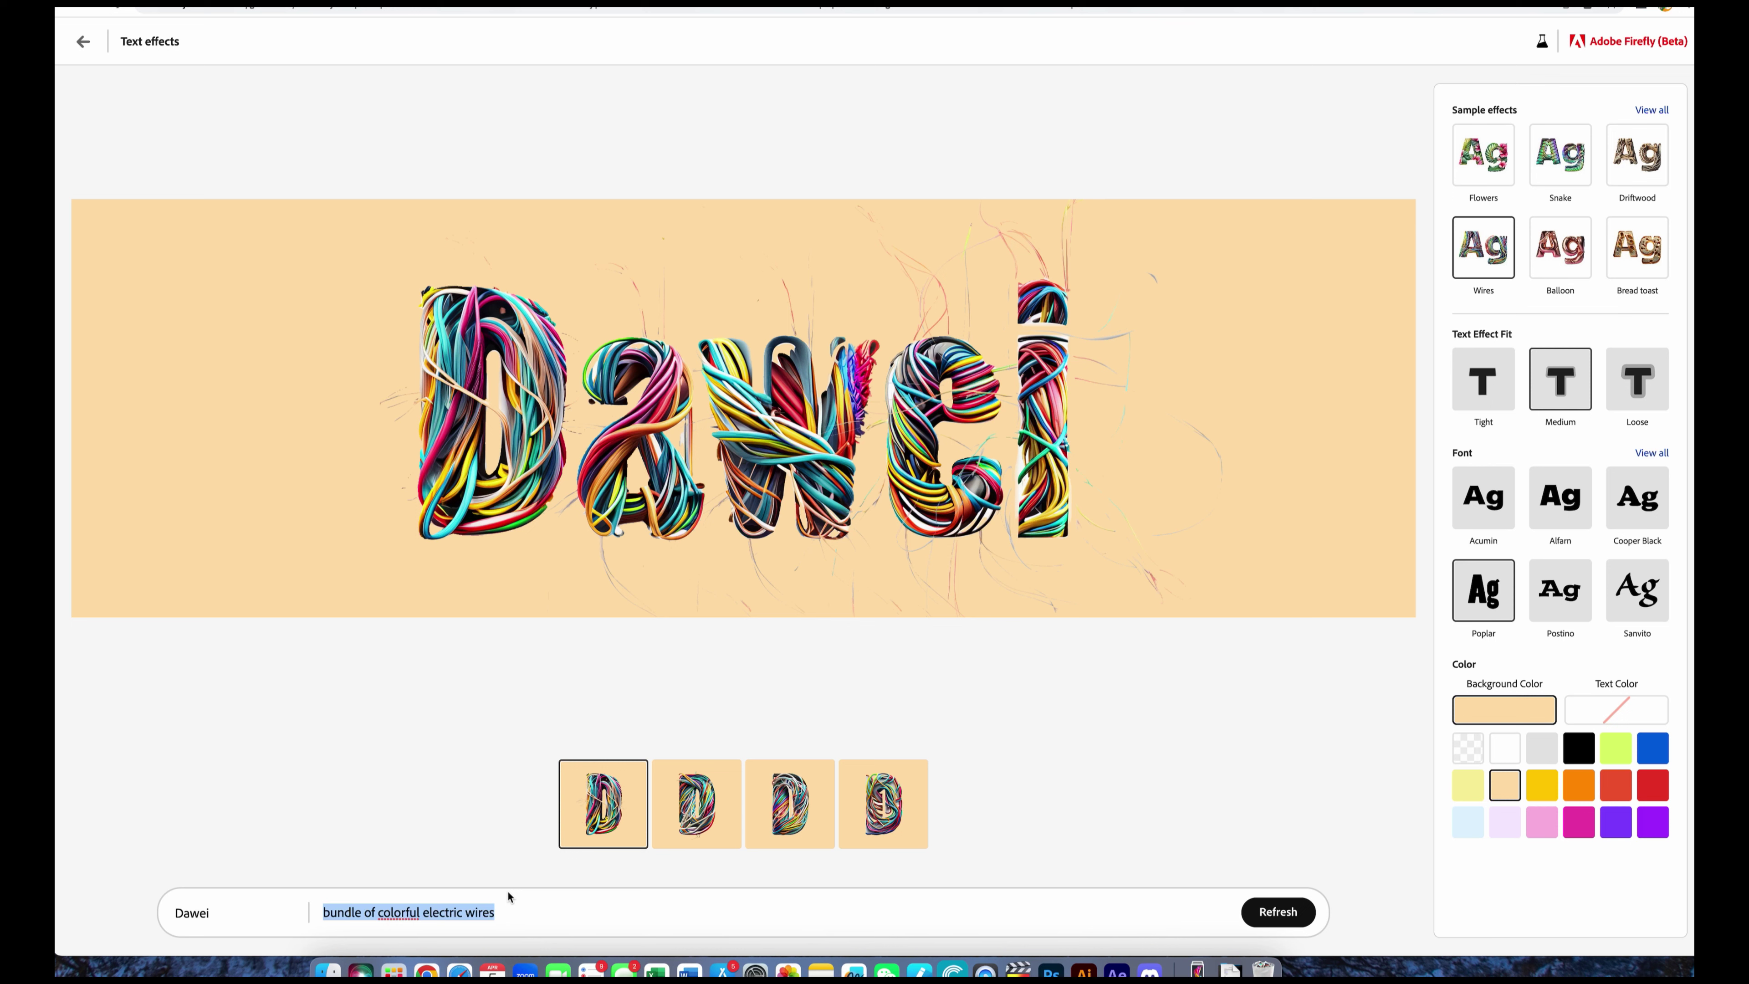
text(arm)
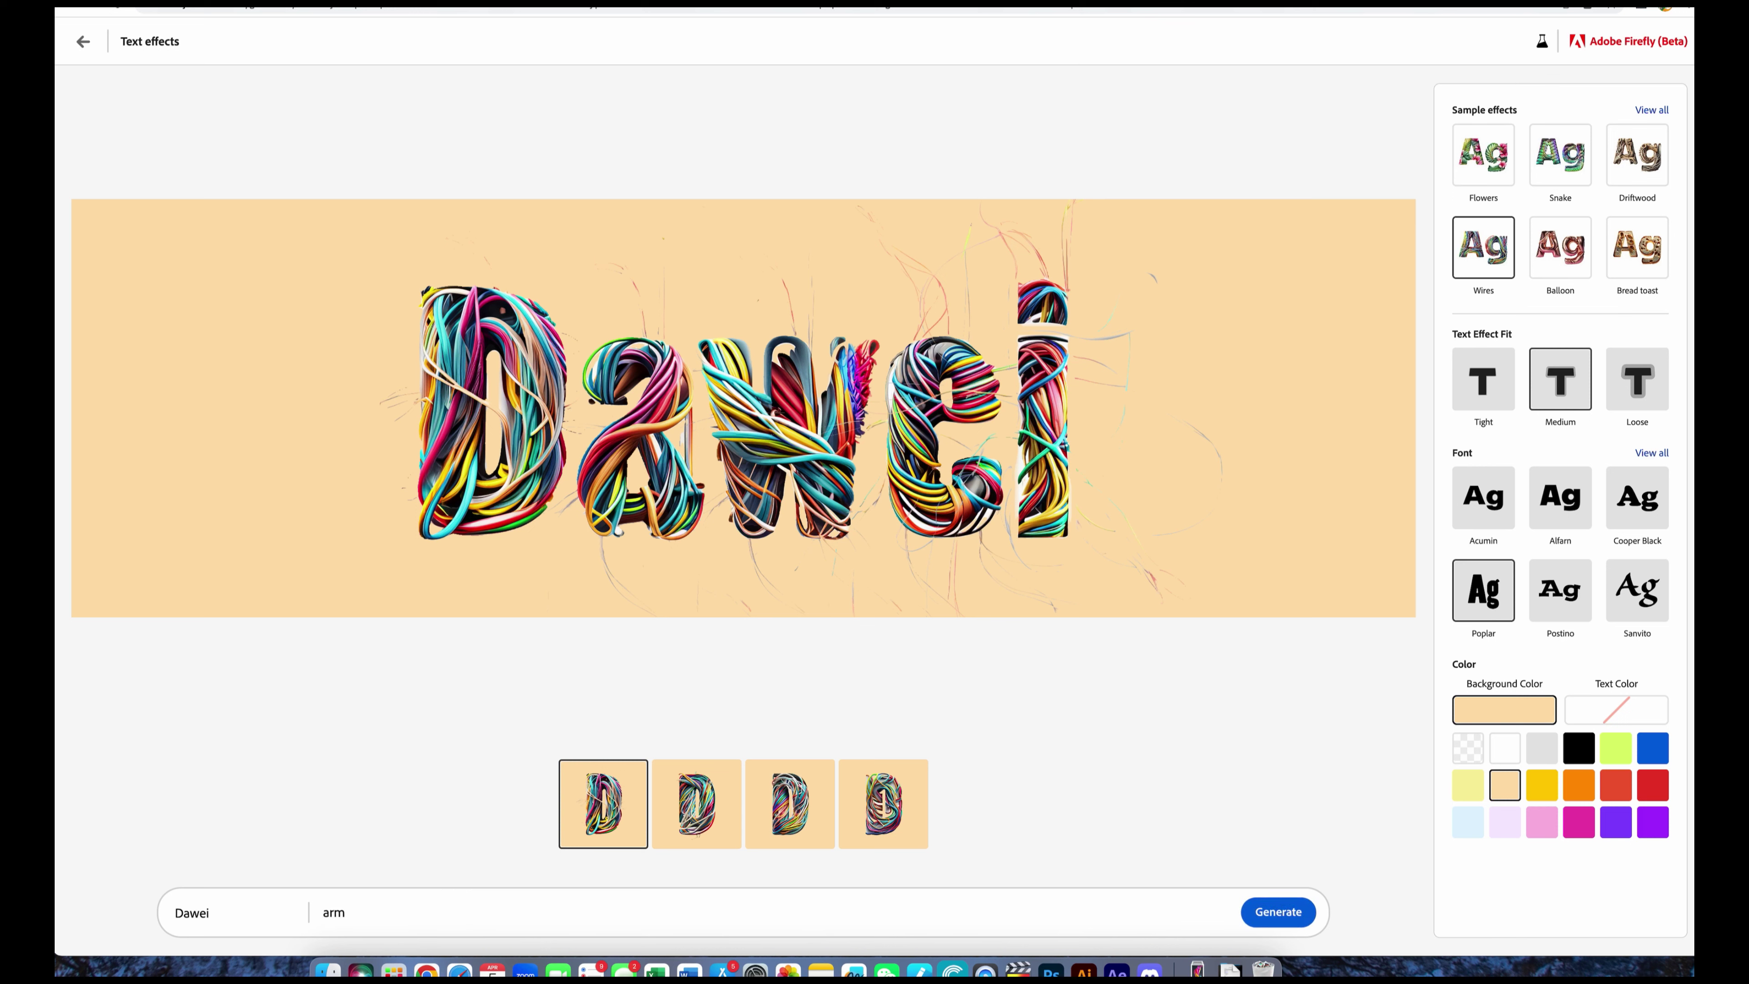
text(s)
click(323, 913)
text(human)
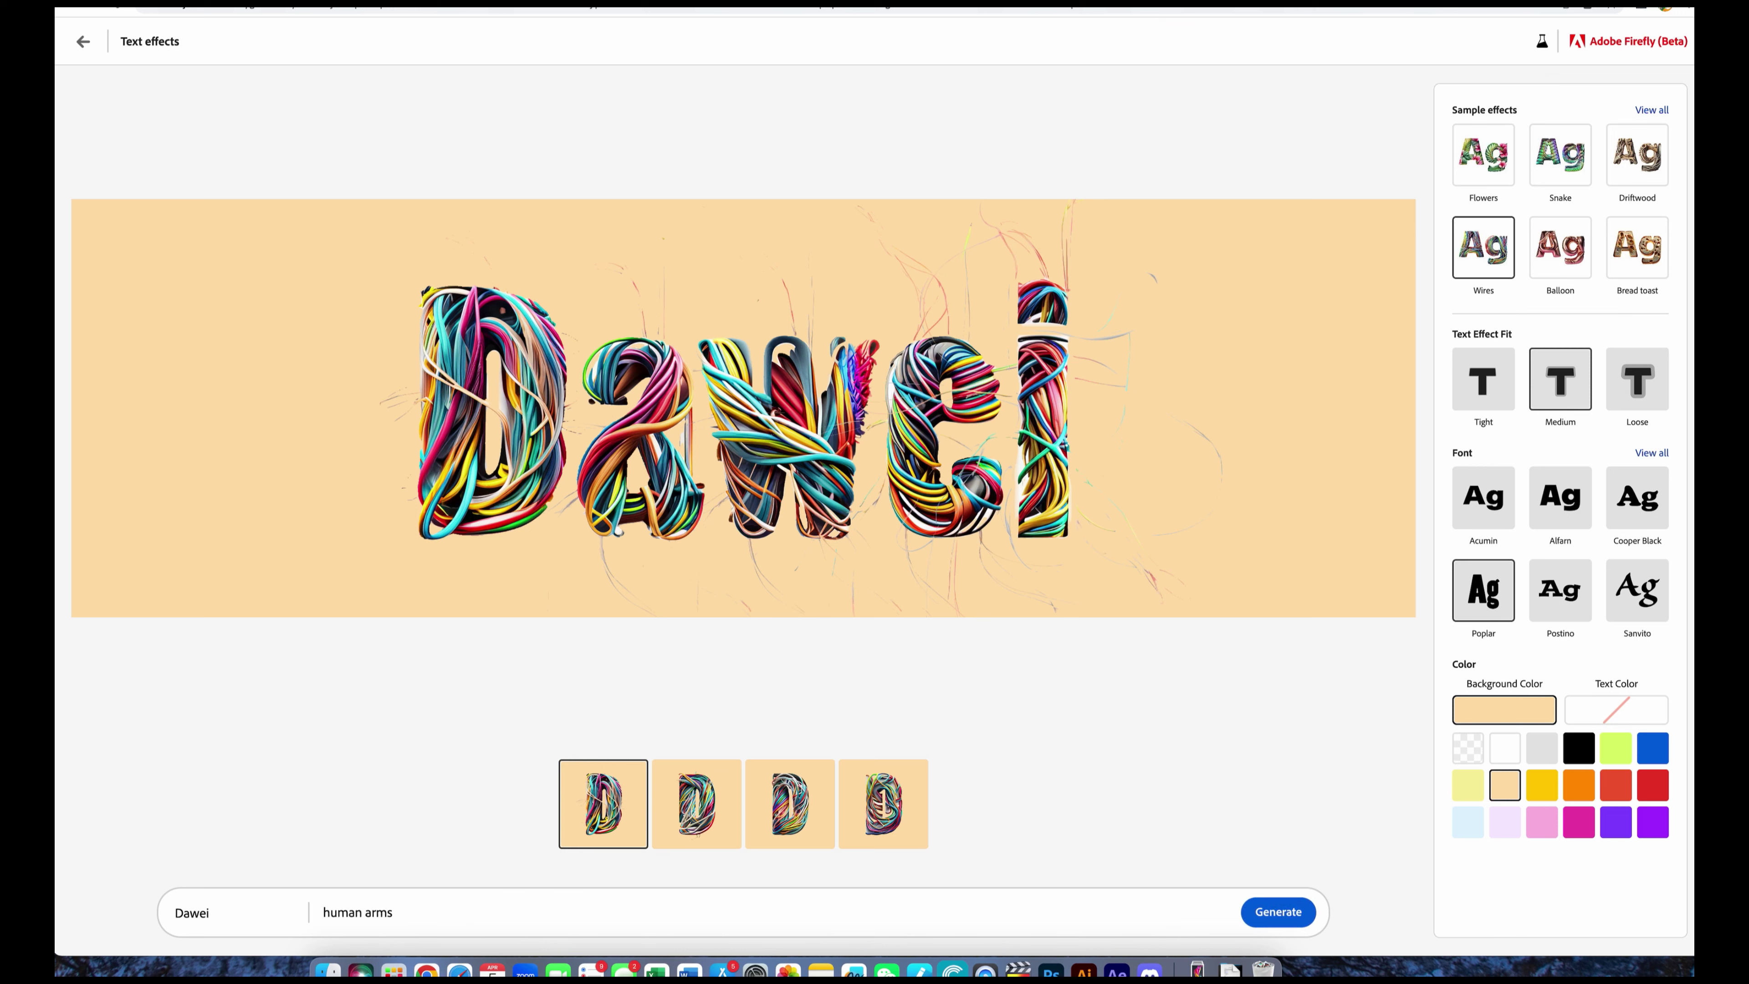
click(1262, 913)
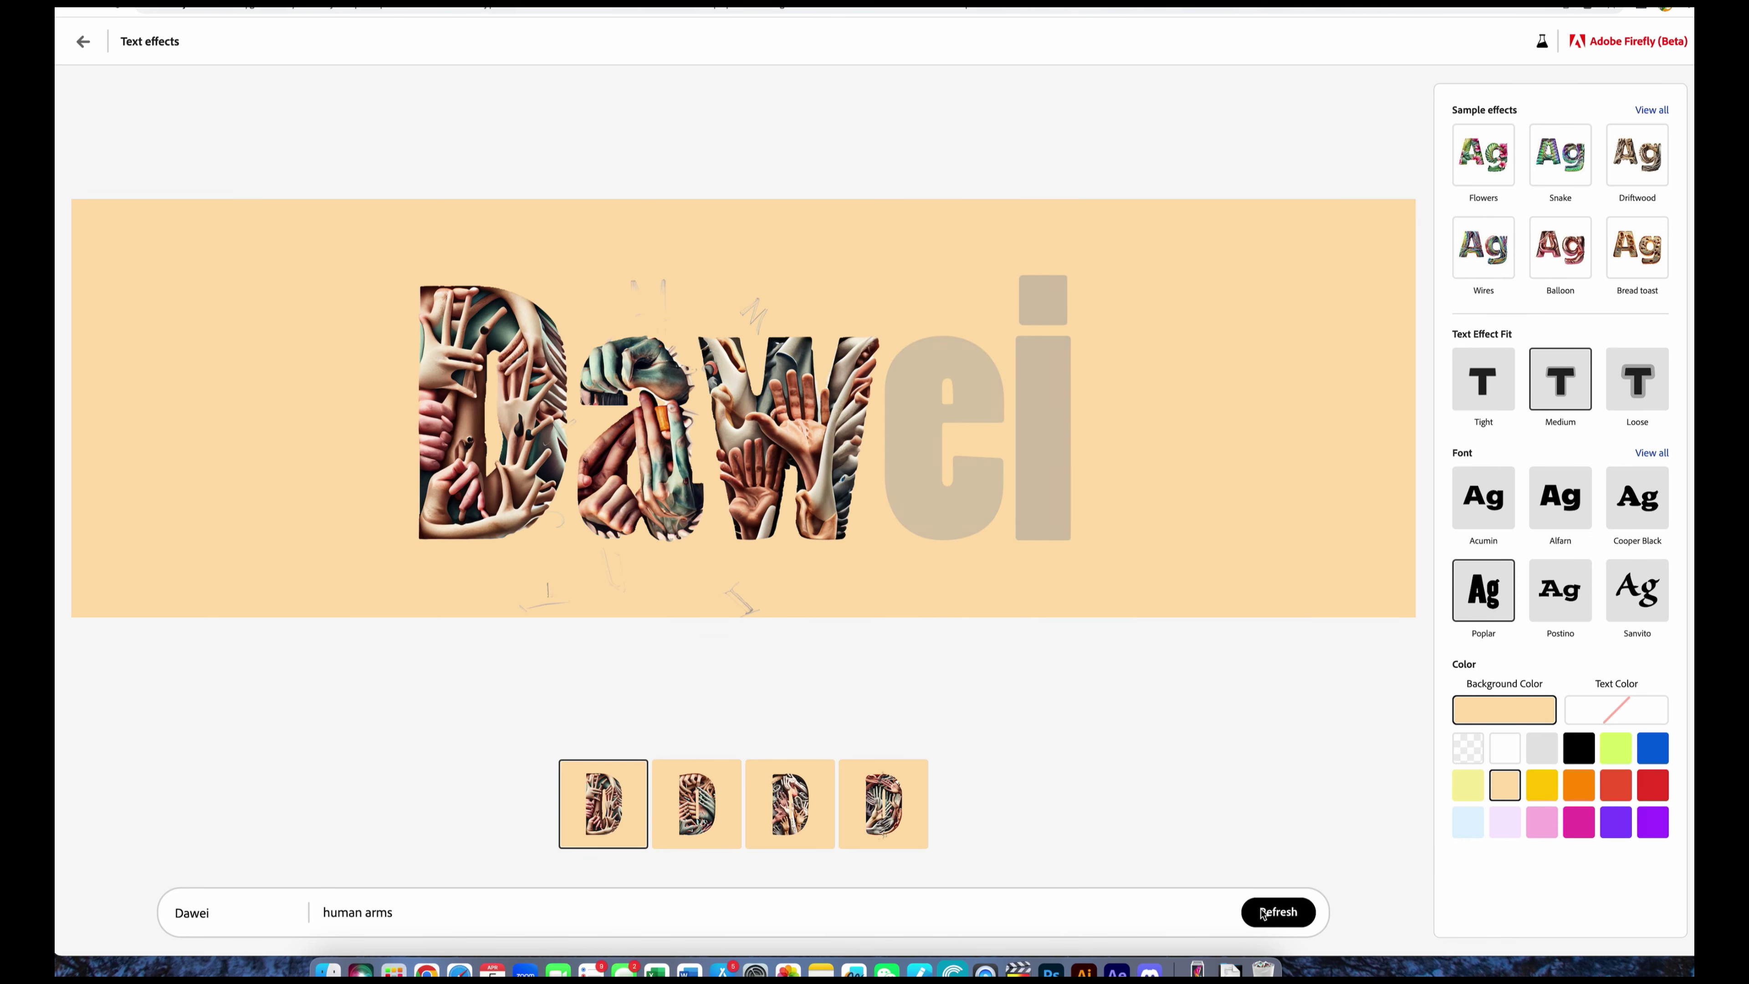
click(1636, 589)
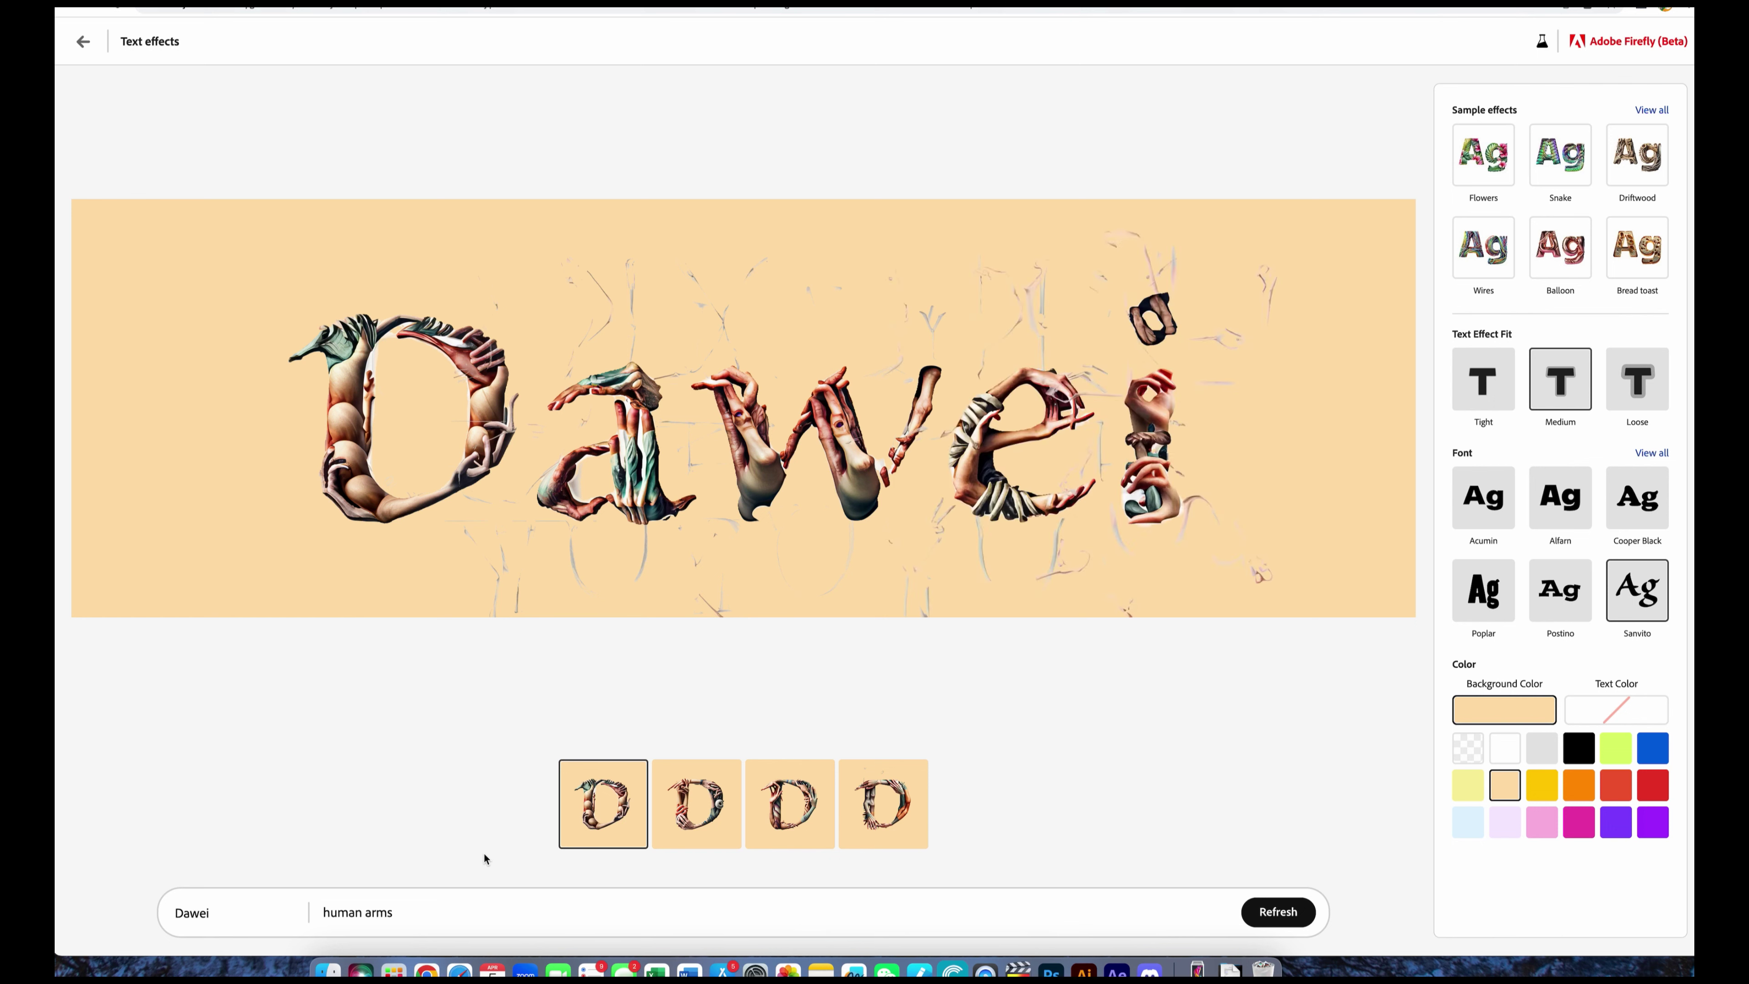
- Replace the prompt with "human bones" and generate the text effect
triple_click(356, 916)
text(human bones)
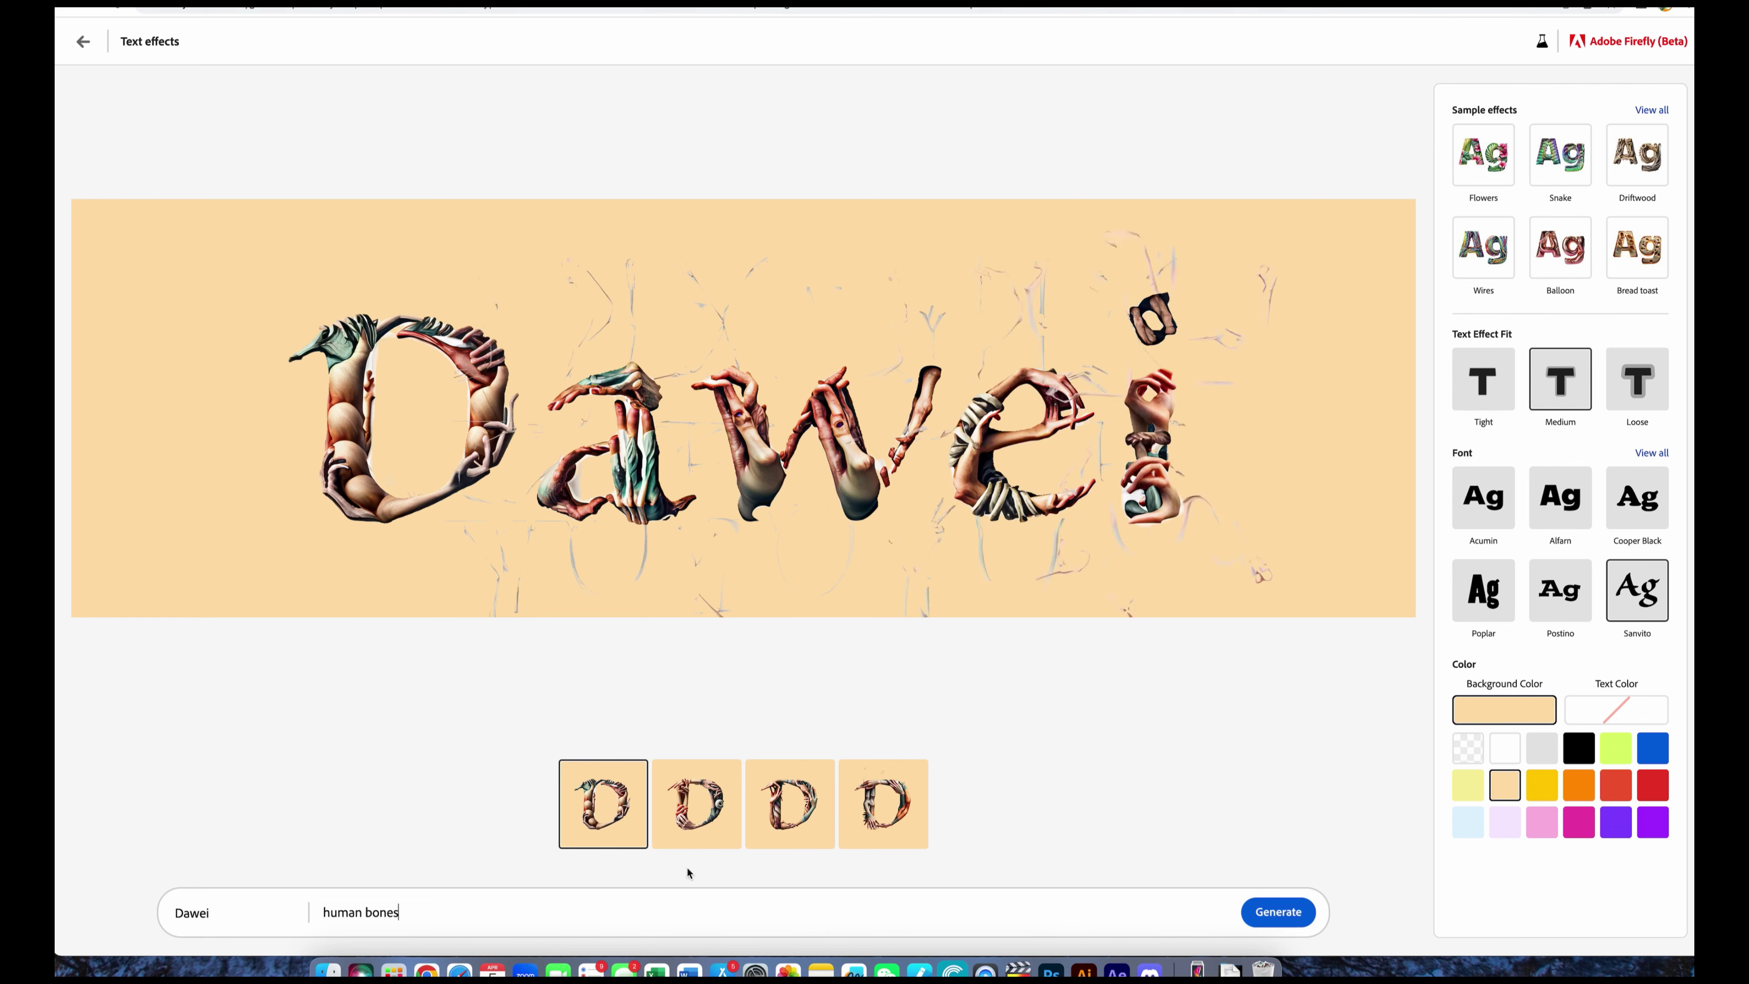
click(1301, 915)
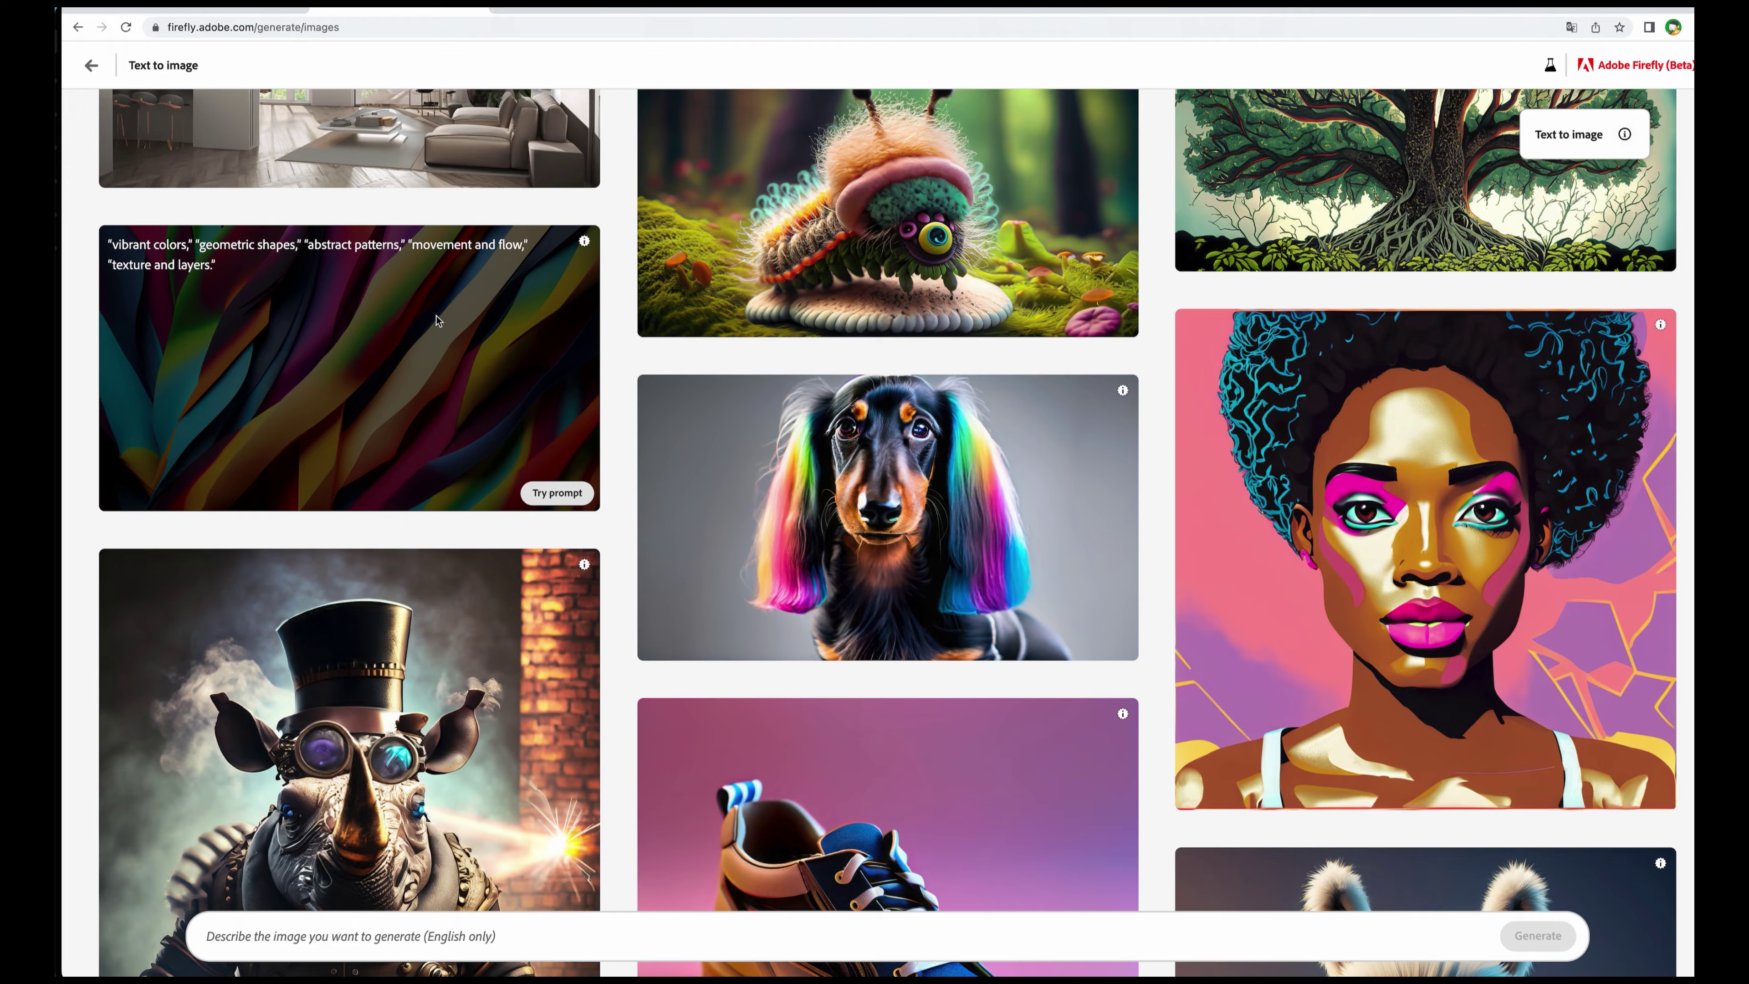
scroll(436, 320, up, 4)
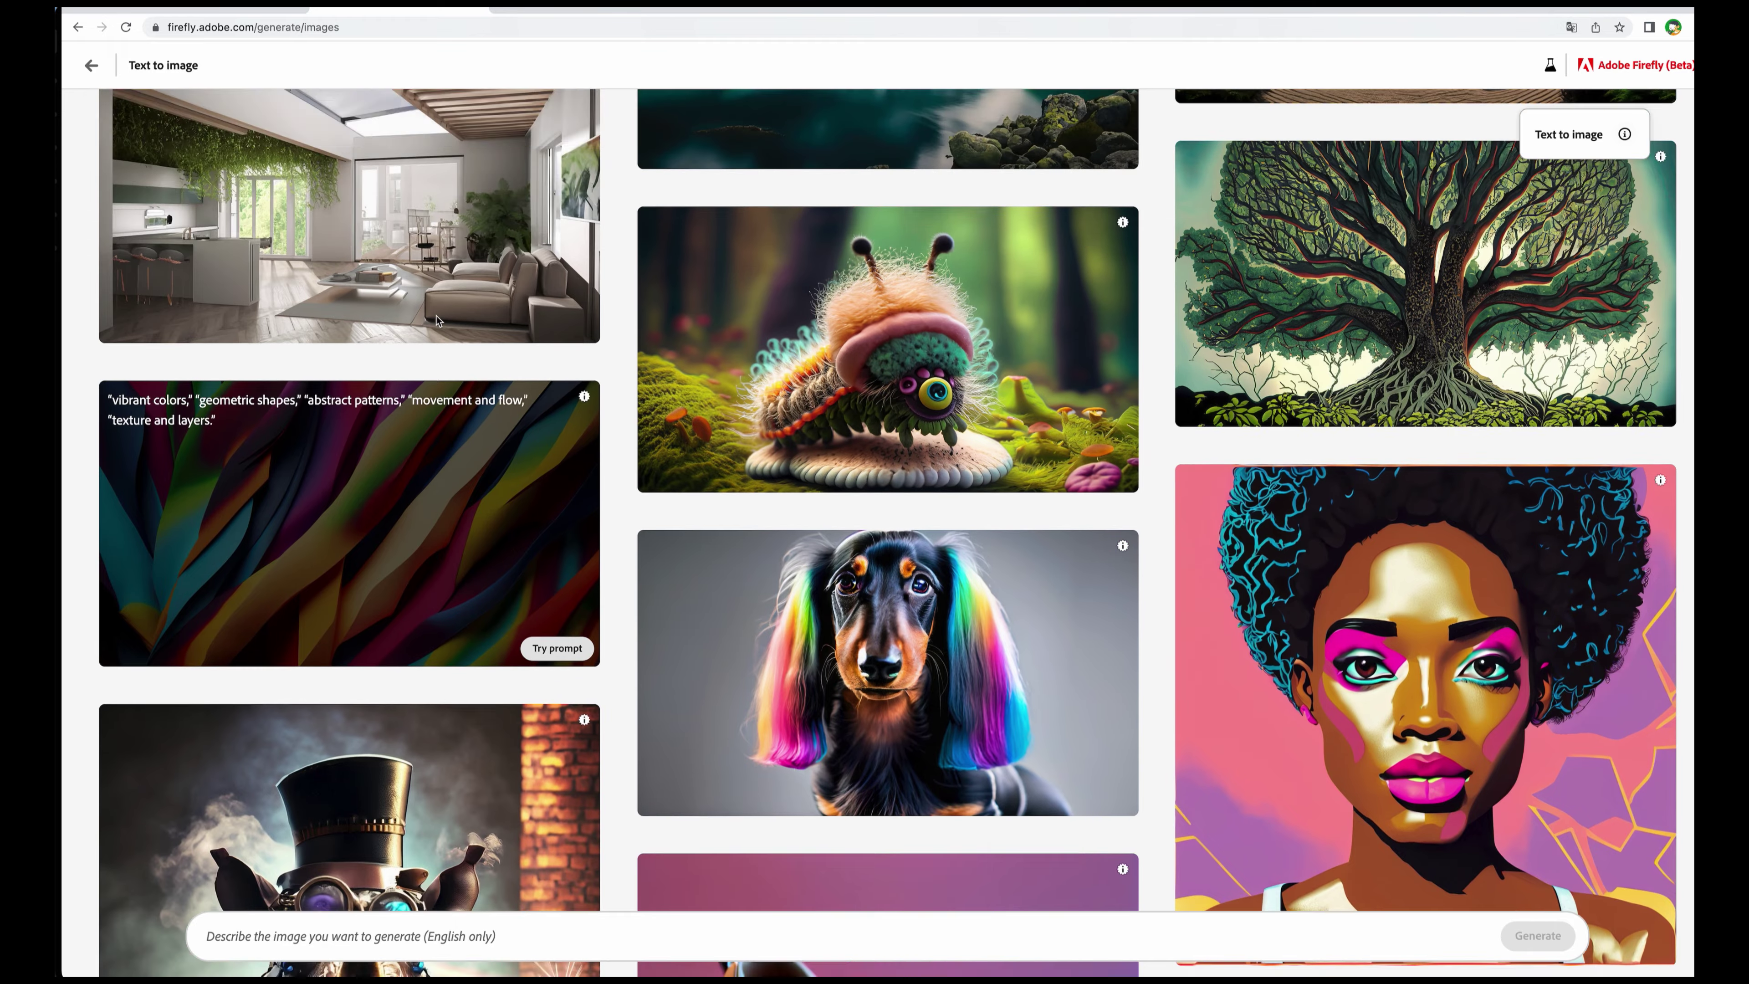
scroll(1149, 393, up, 15)
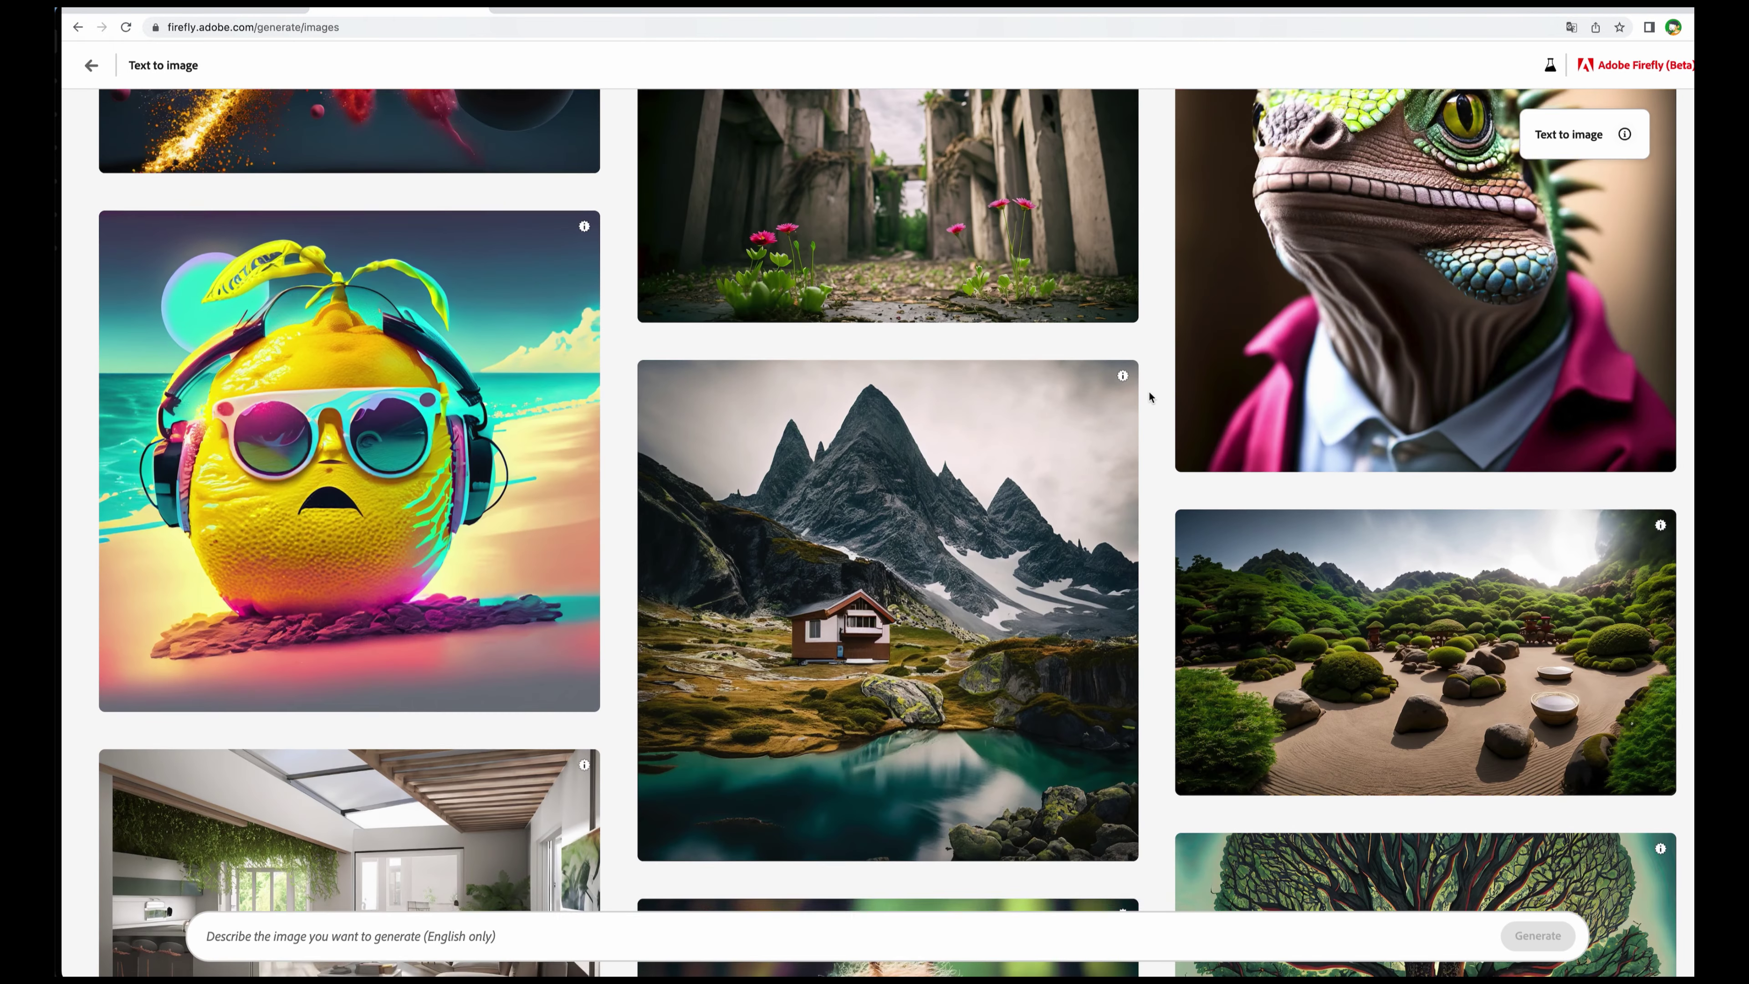
- Browse the Text to image gallery back up through its sample images to examine the range of subjects and styles
scroll(1150, 396, up, 2)
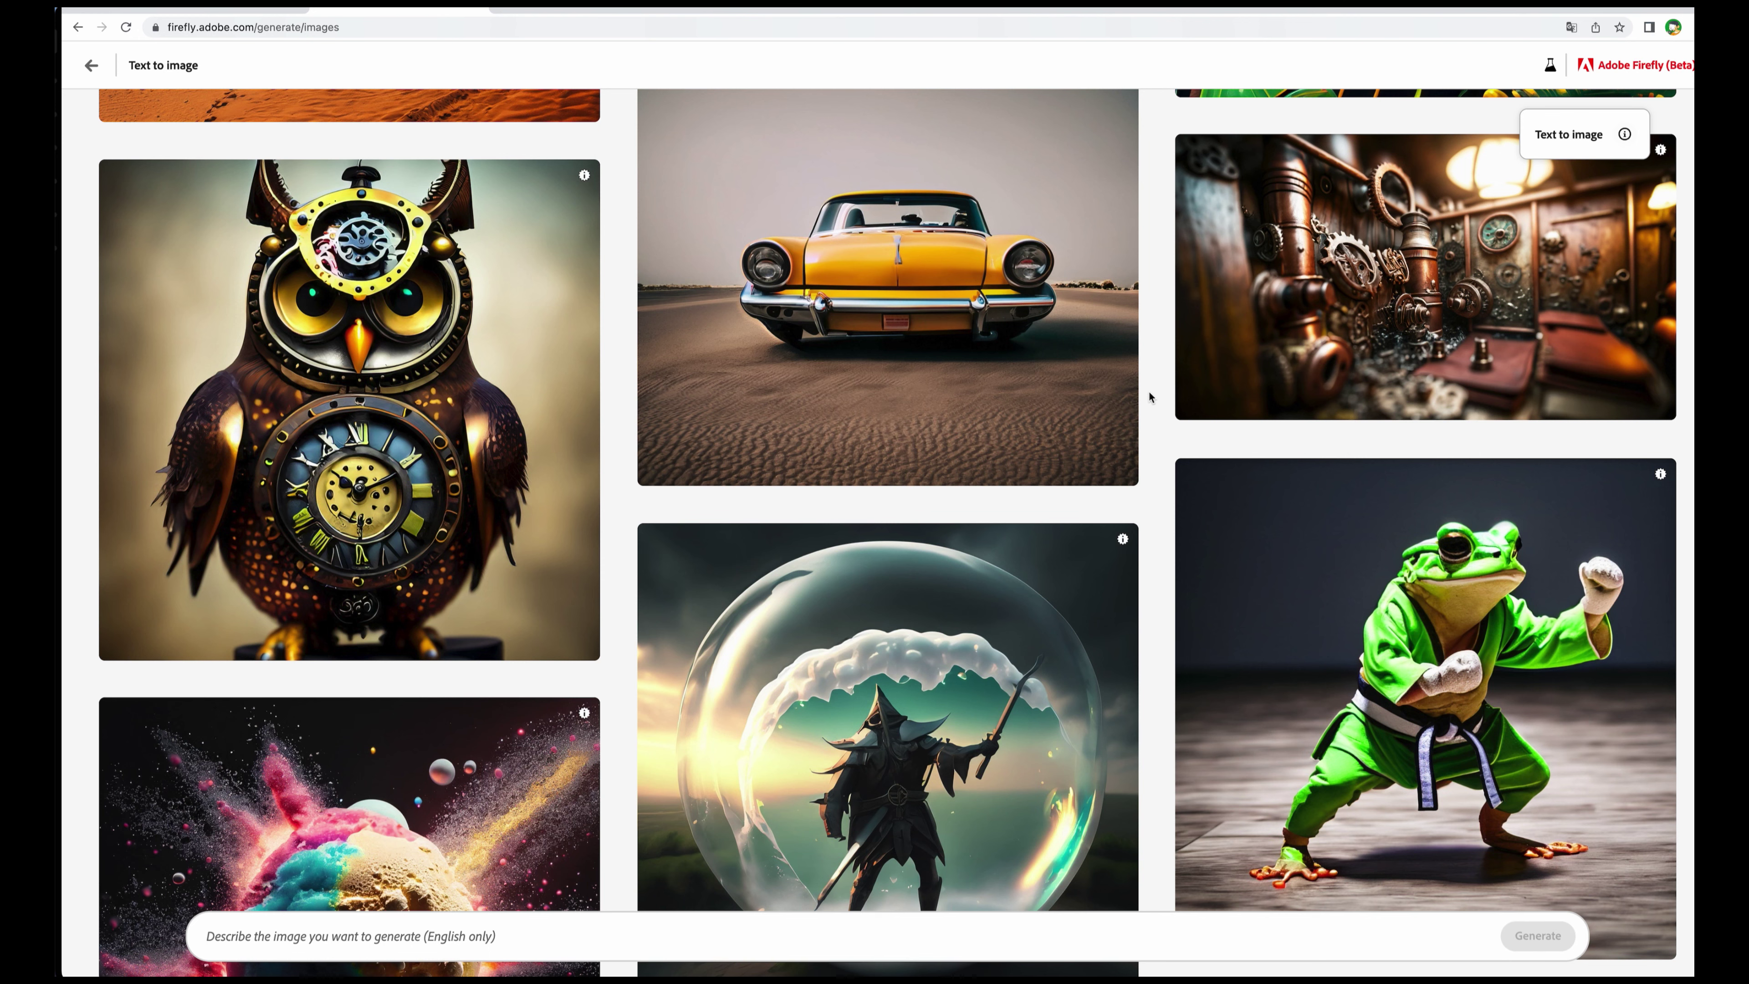
scroll(1150, 393, up, 1)
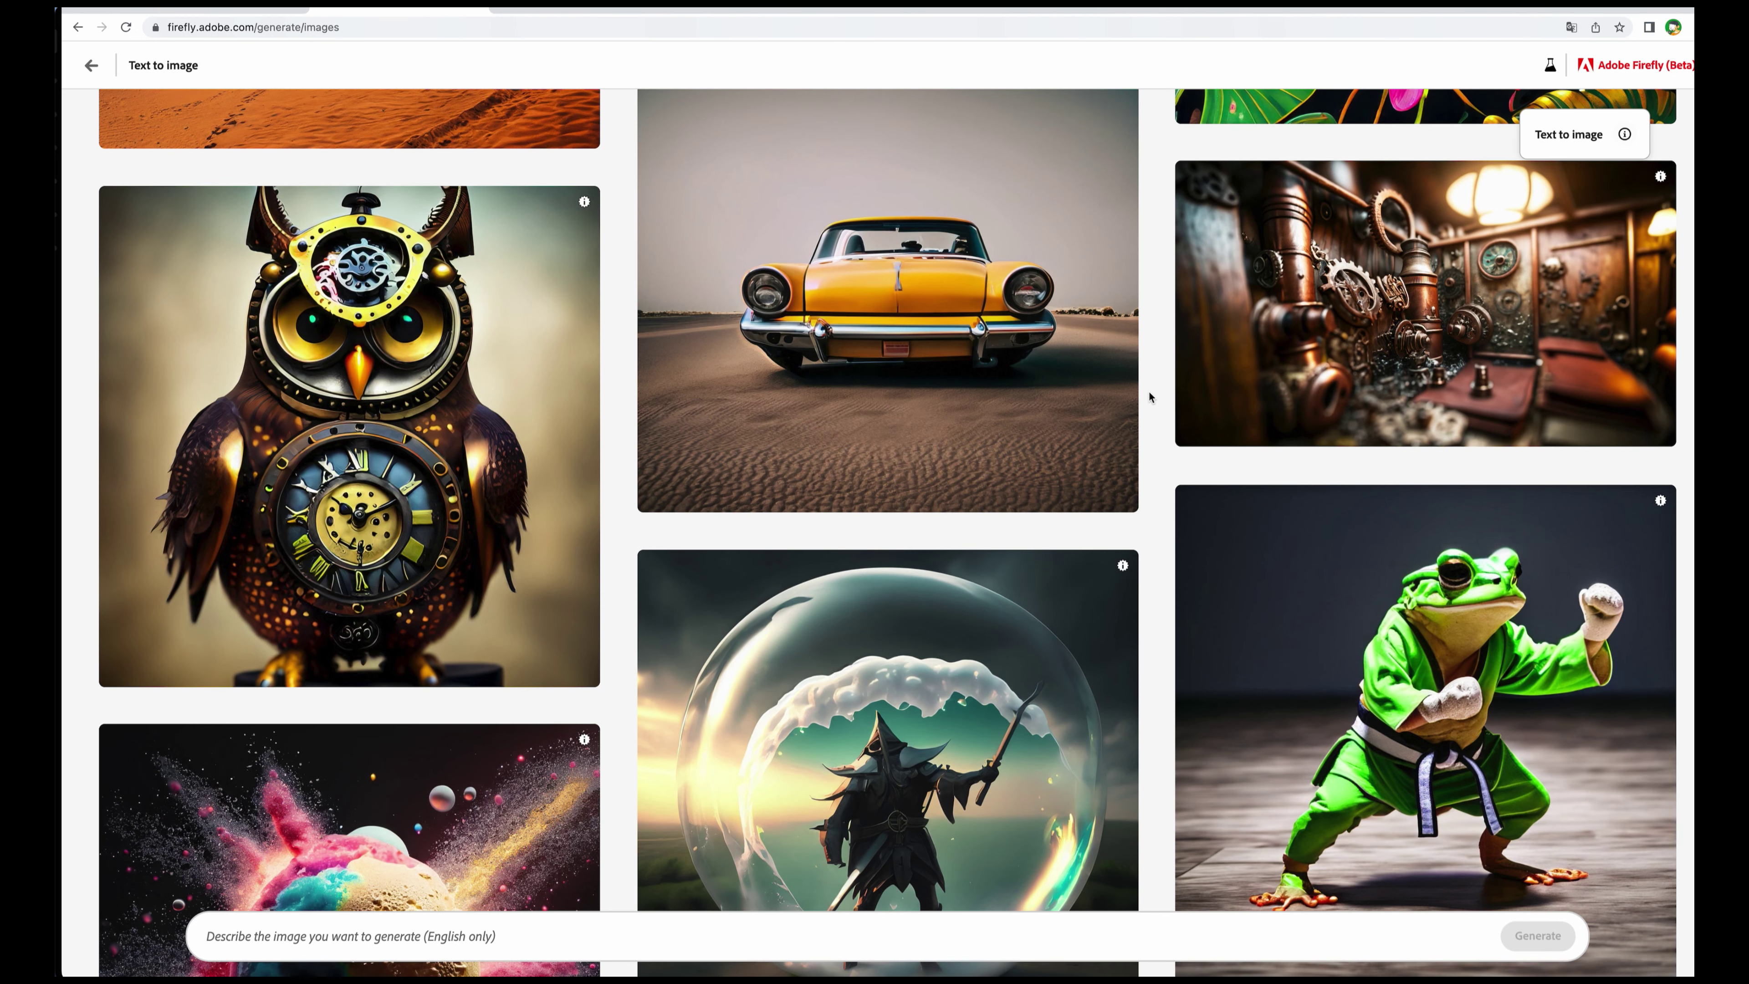
scroll(1149, 397, up, 2)
scroll(1150, 394, up, 7)
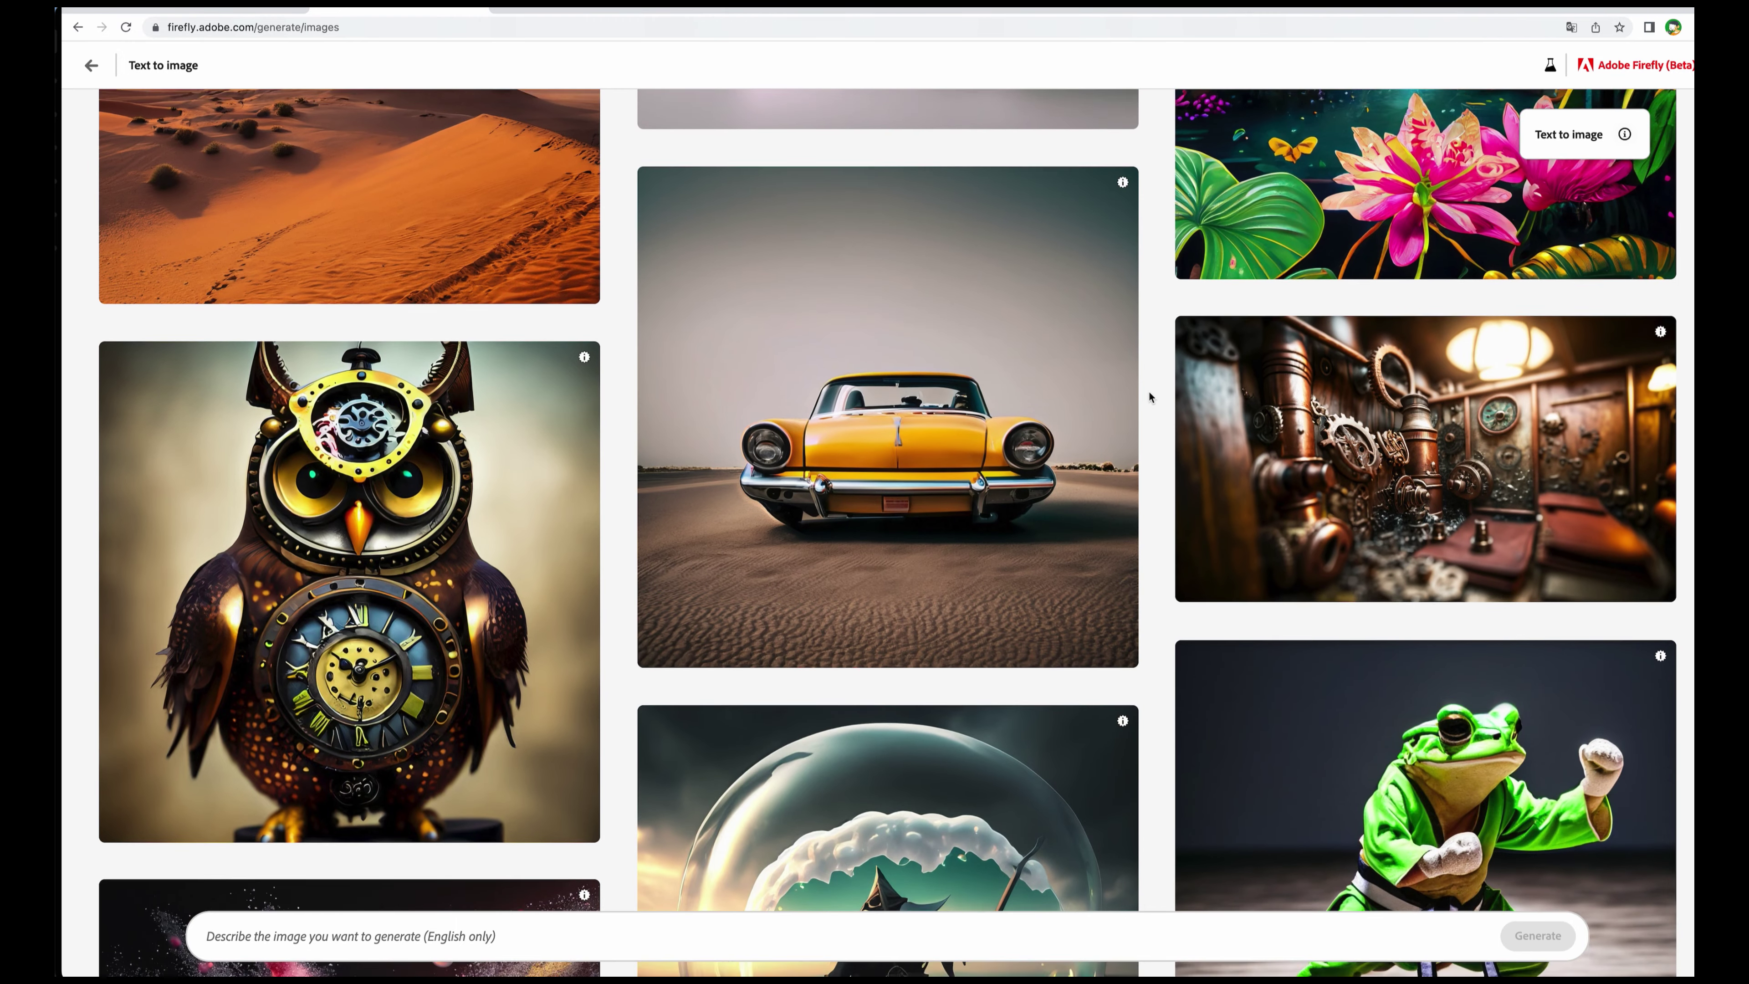
scroll(1149, 397, up, 10)
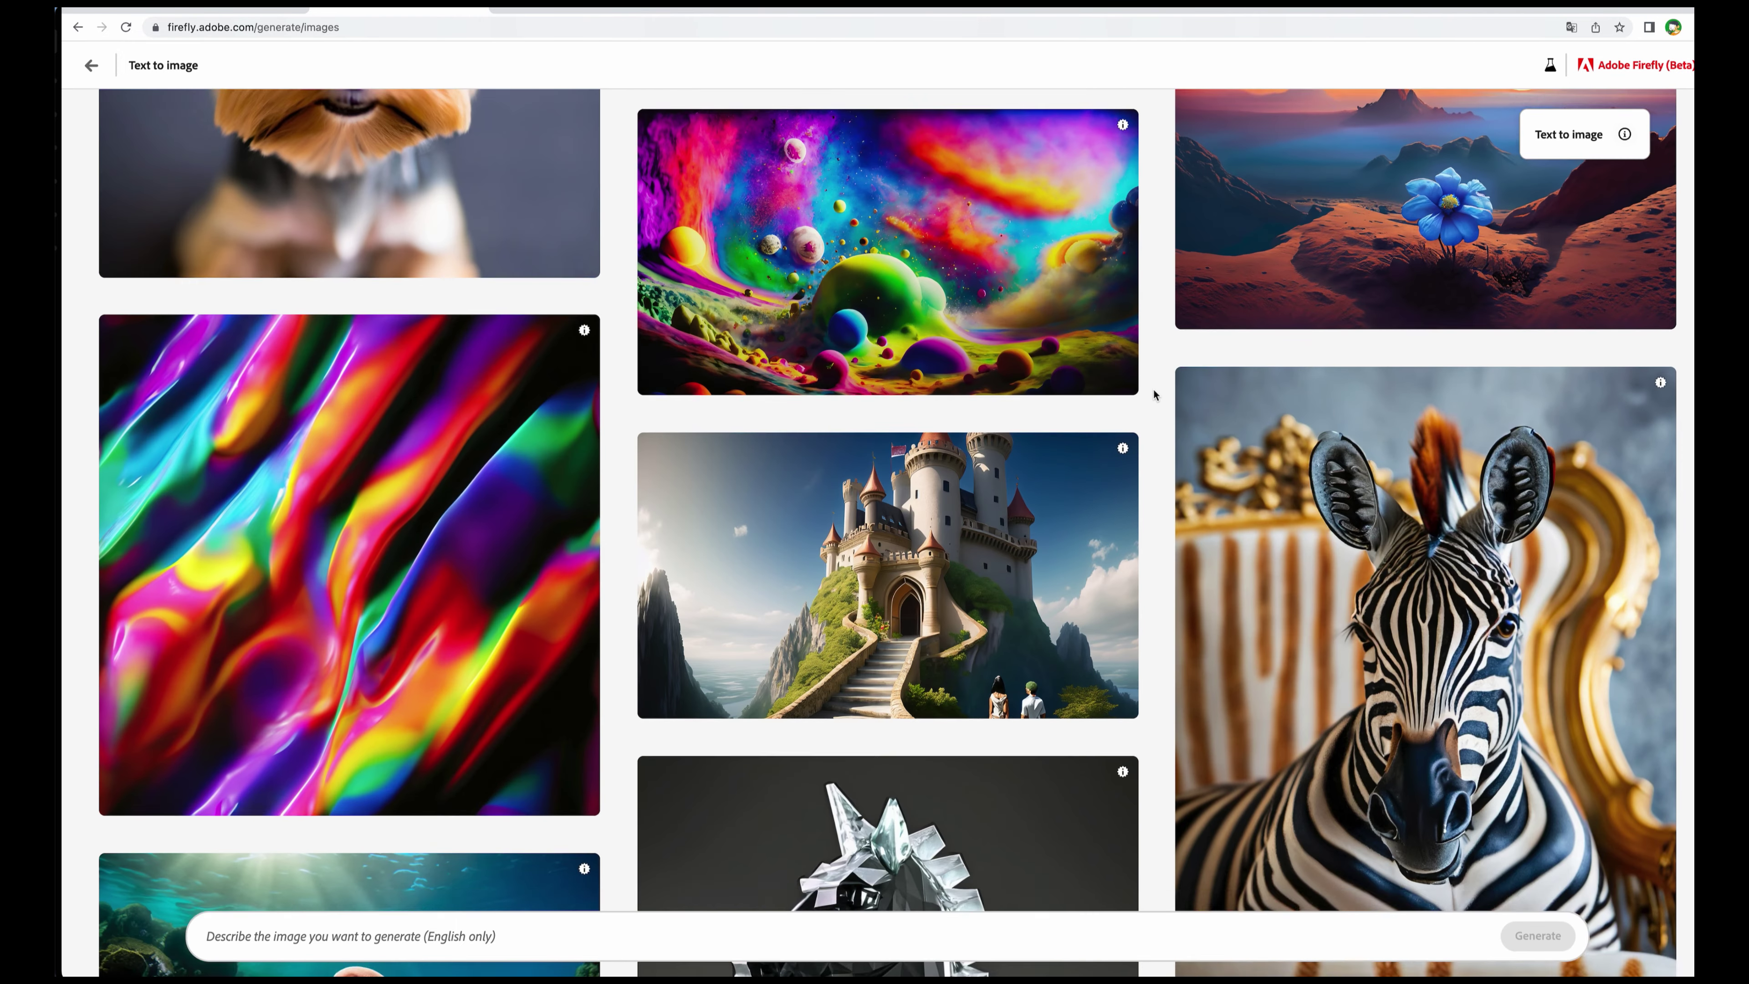
scroll(1154, 394, up, 5)
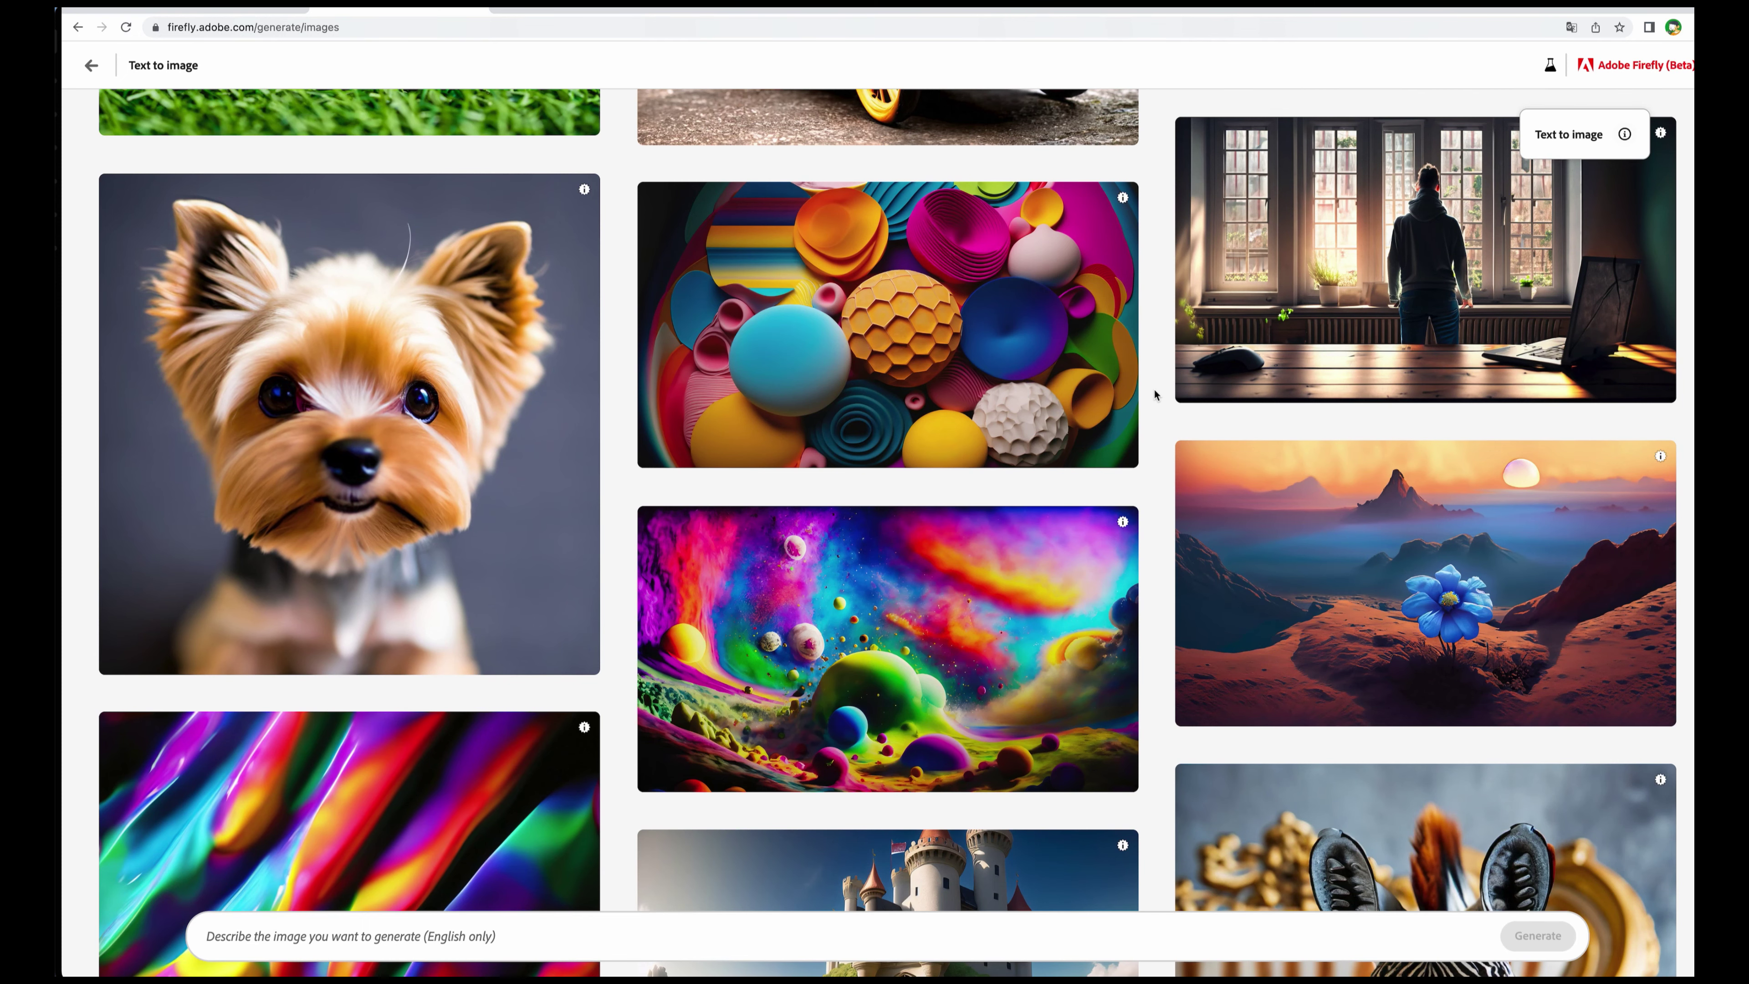
scroll(1155, 394, up, 1)
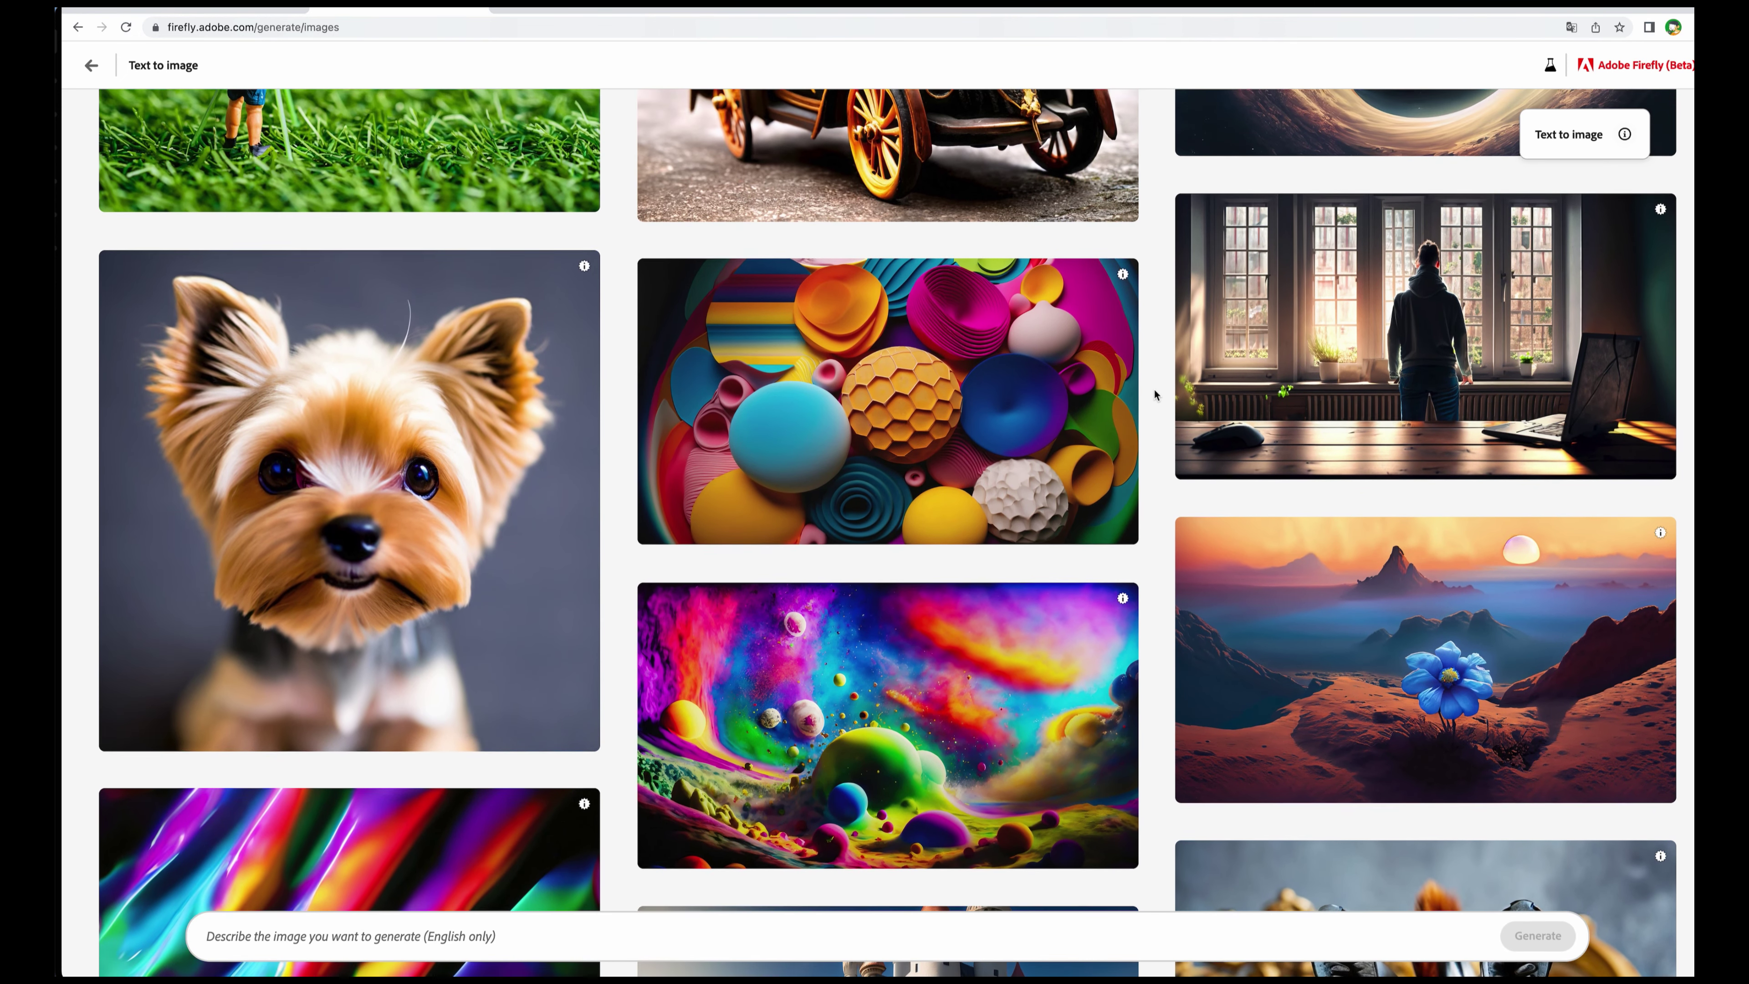
scroll(1155, 390, up, 1)
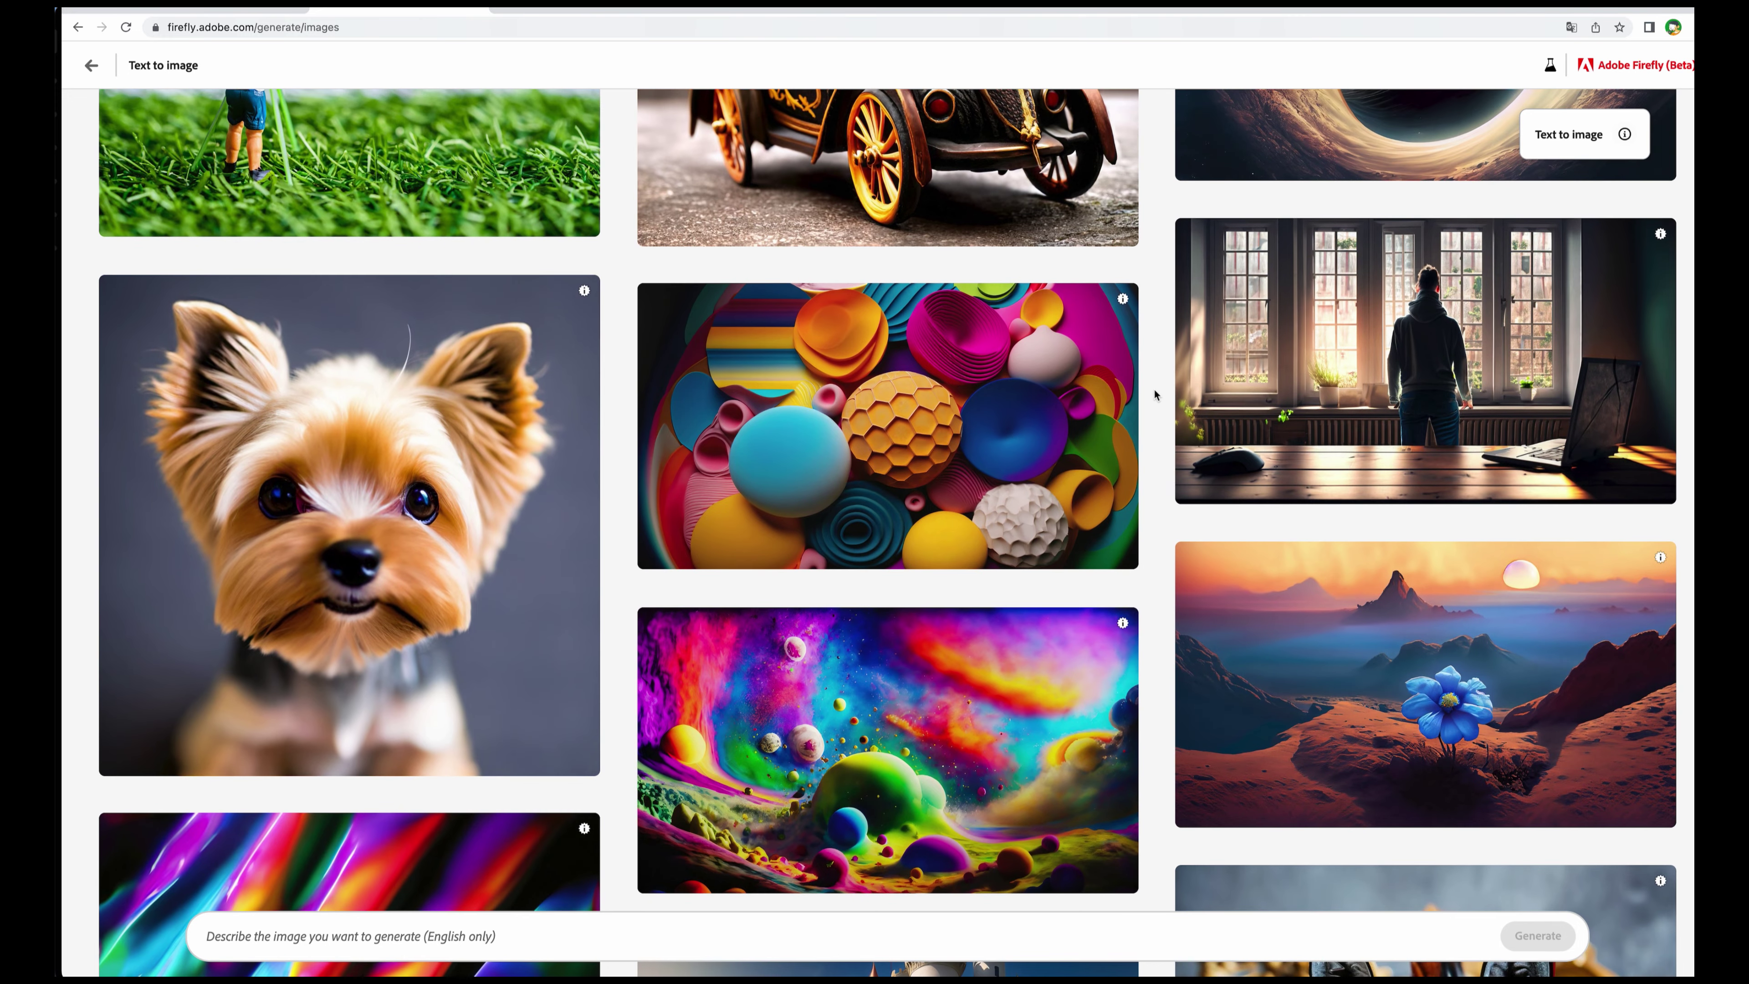
scroll(1154, 390, up, 4)
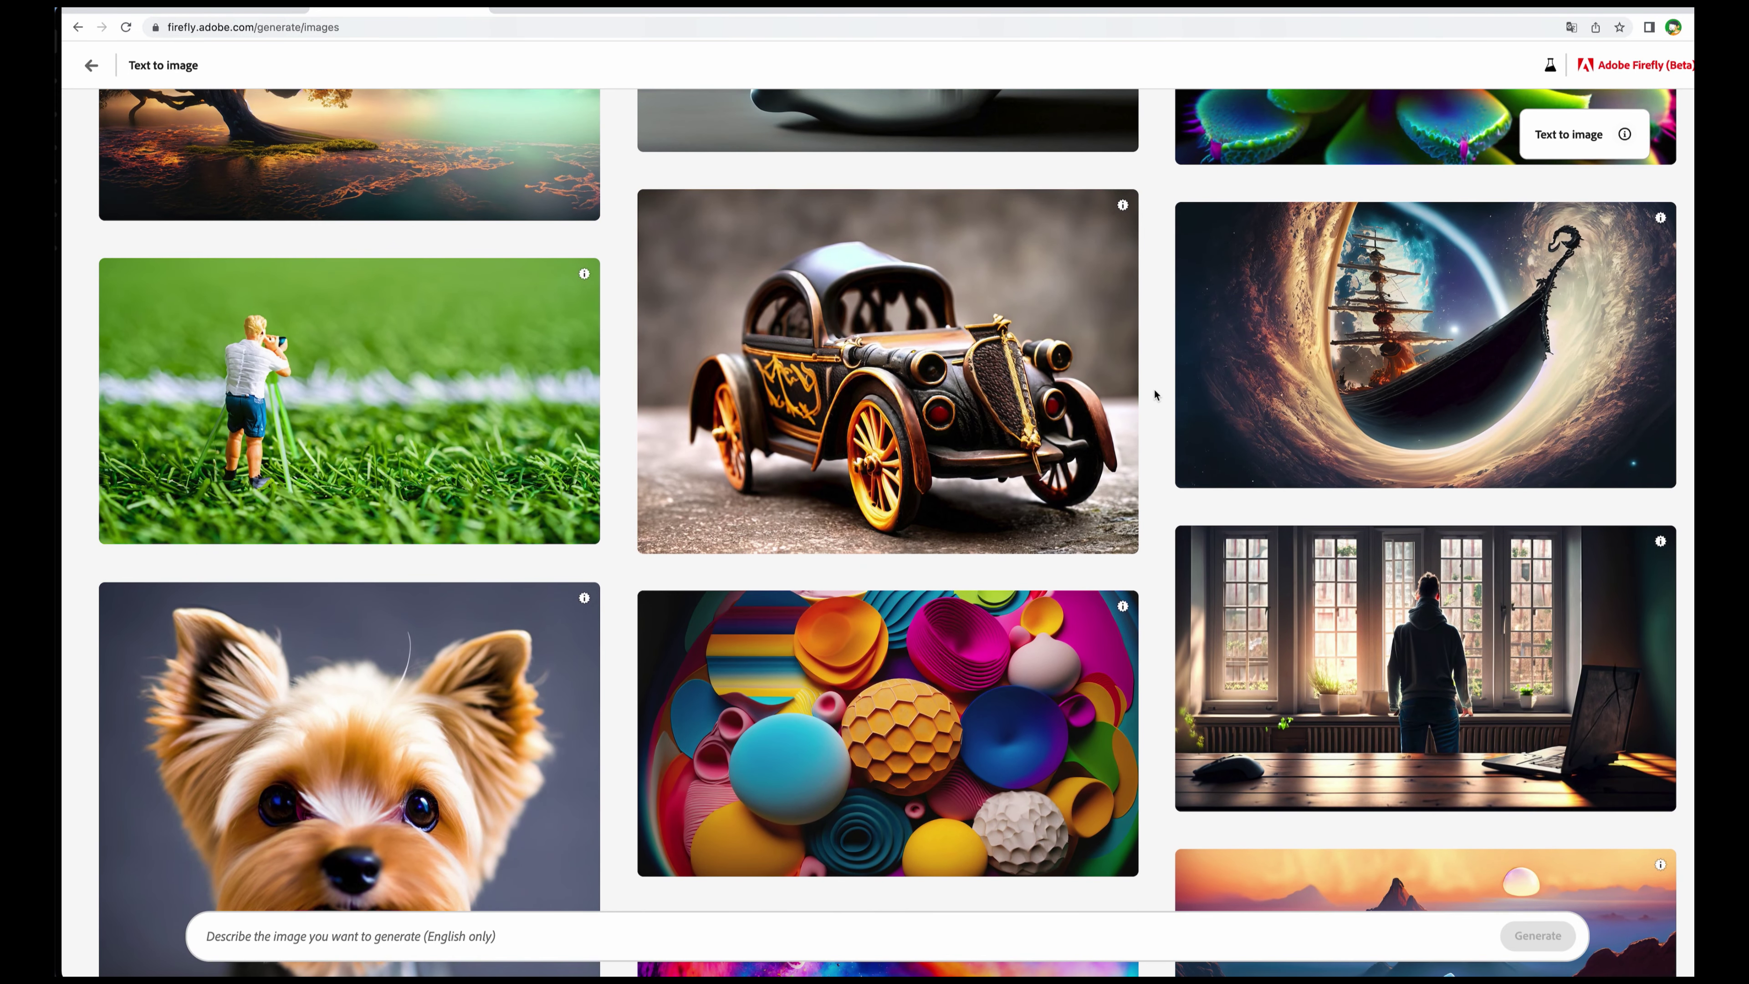
scroll(1154, 389, up, 8)
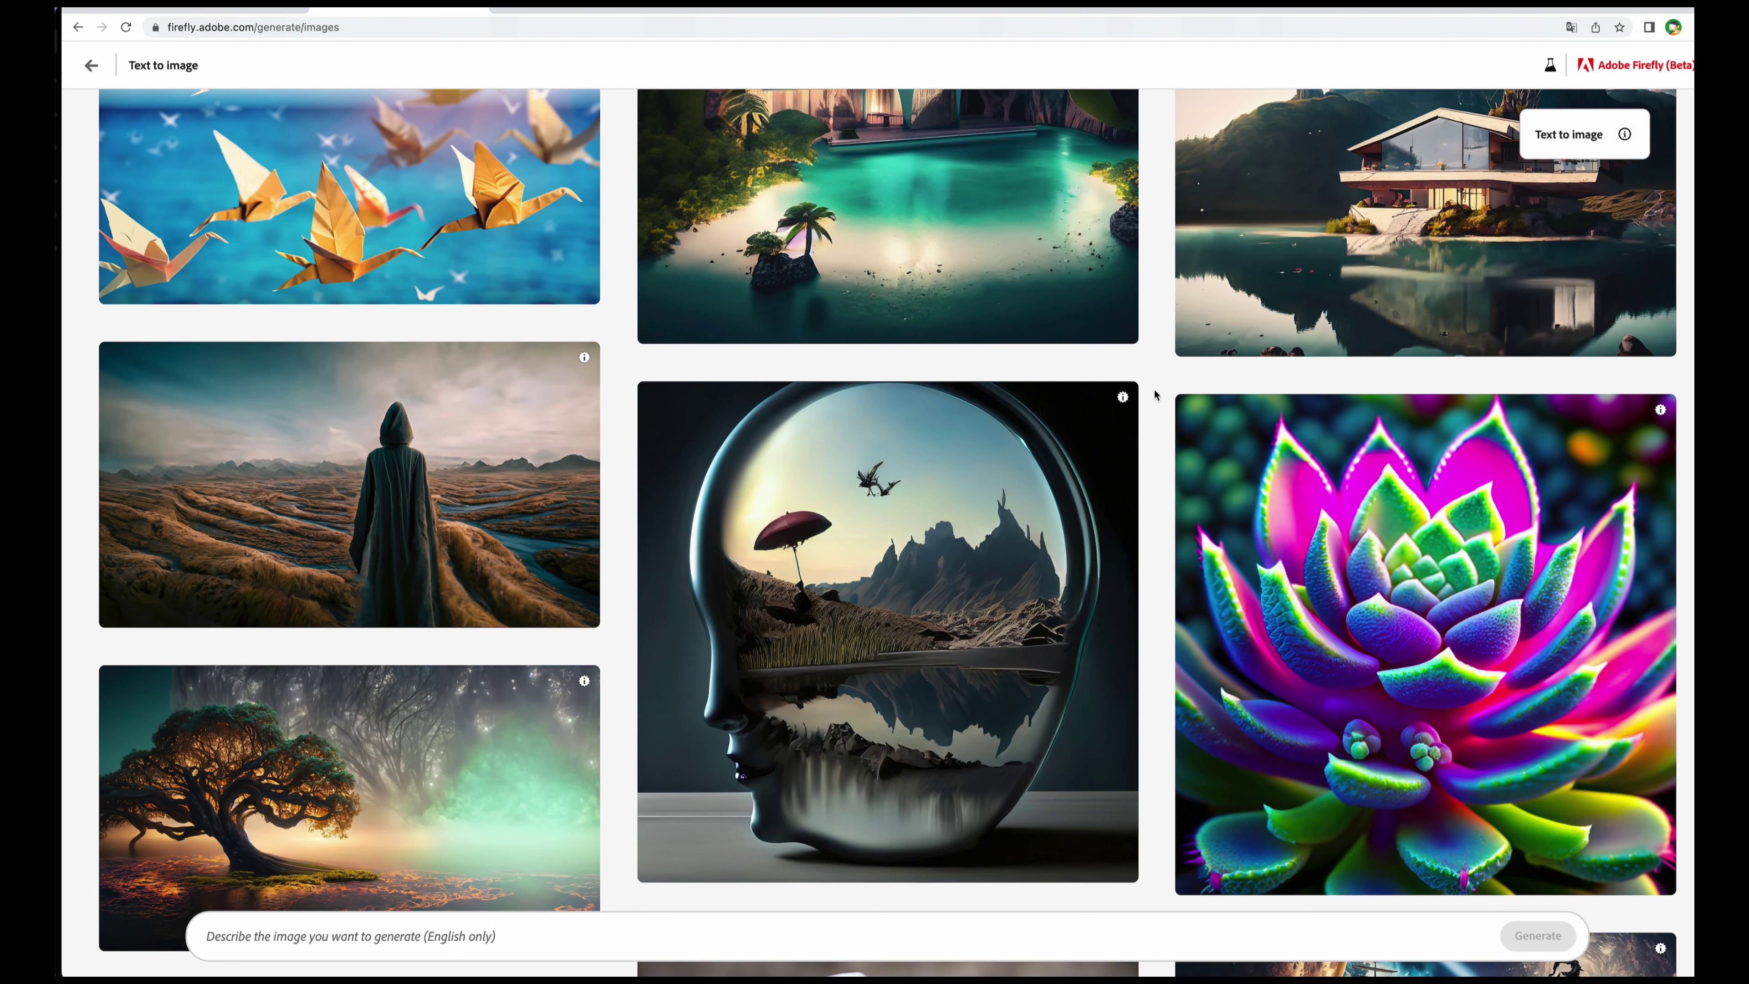
scroll(1154, 390, up, 2)
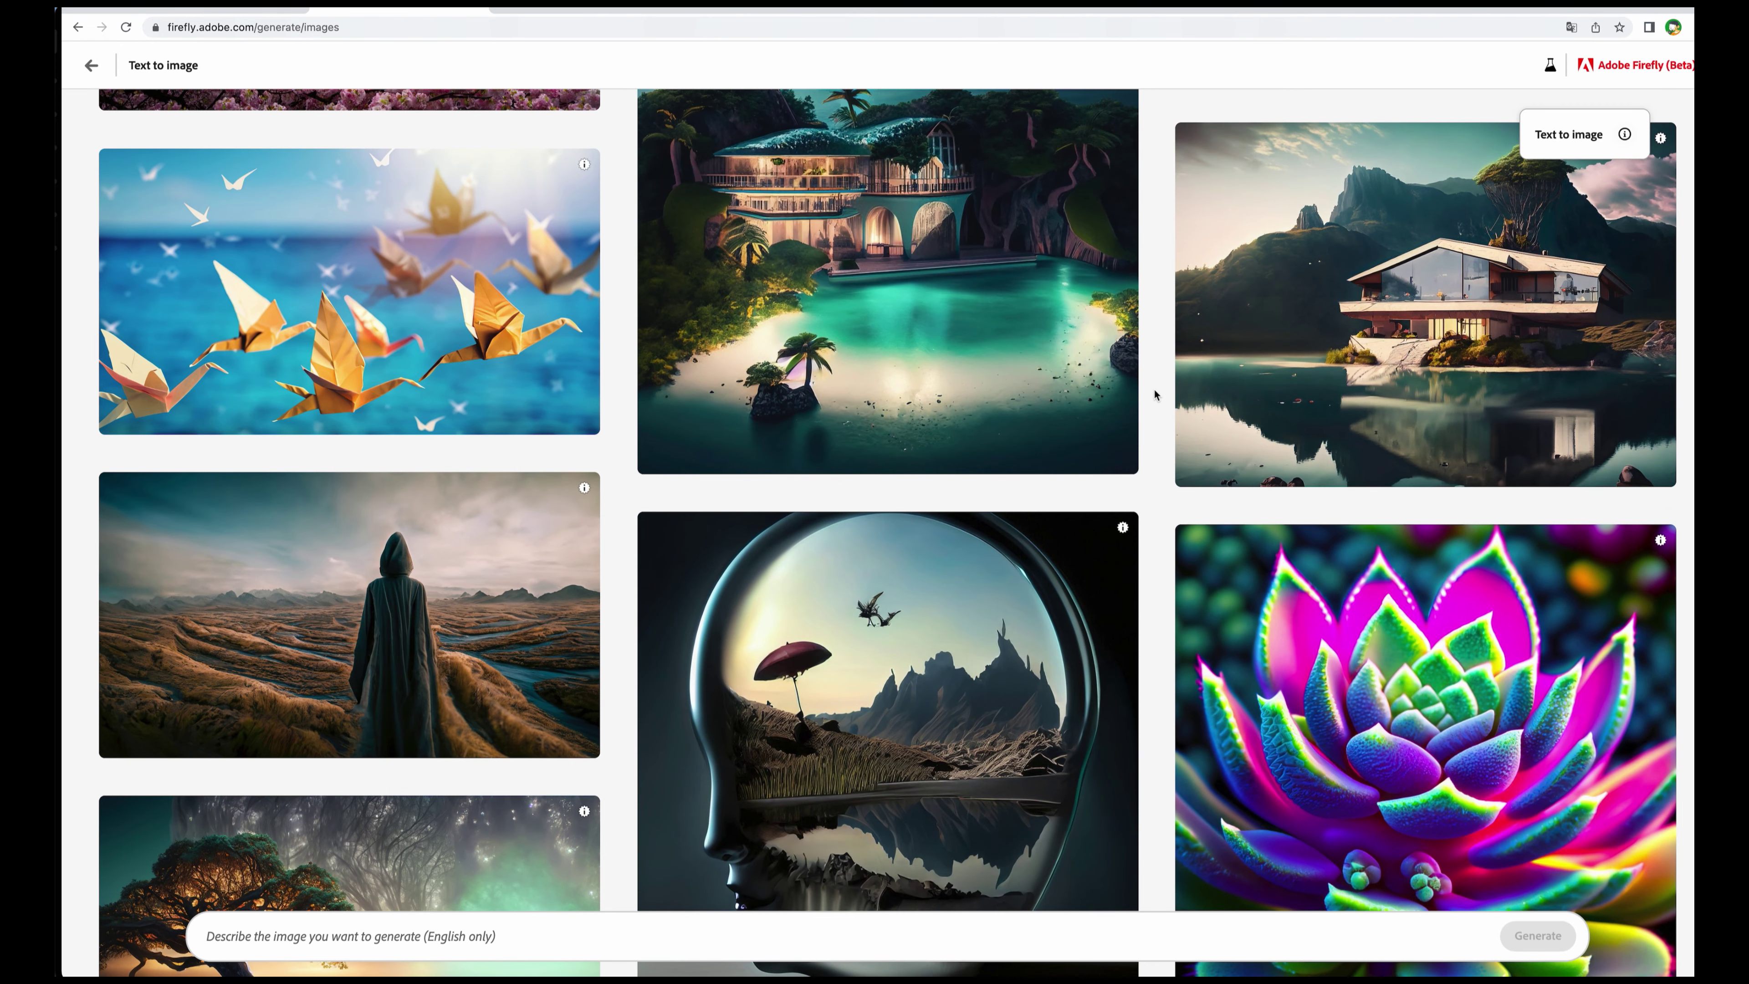